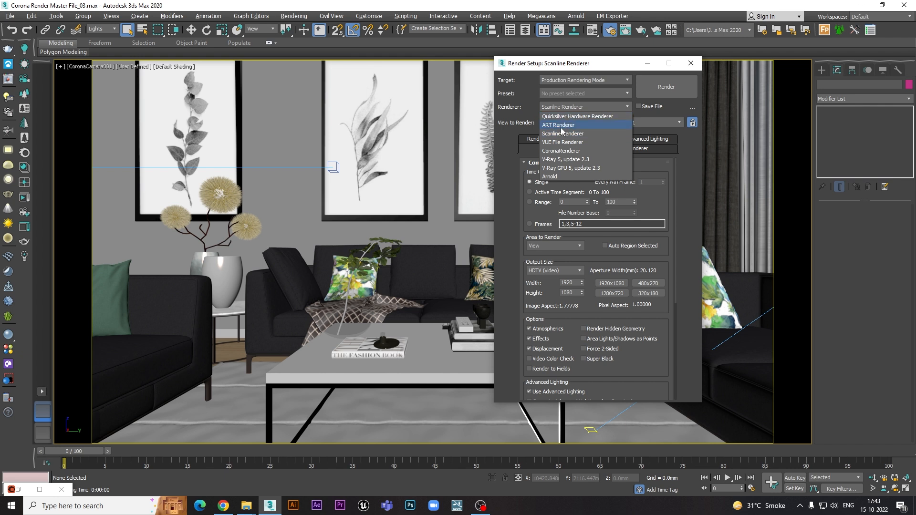
Step: Switch the renderer to CoronaRenderer and go to its Scene settings
{"action": "left_click", "coordinate": [555, 150]}
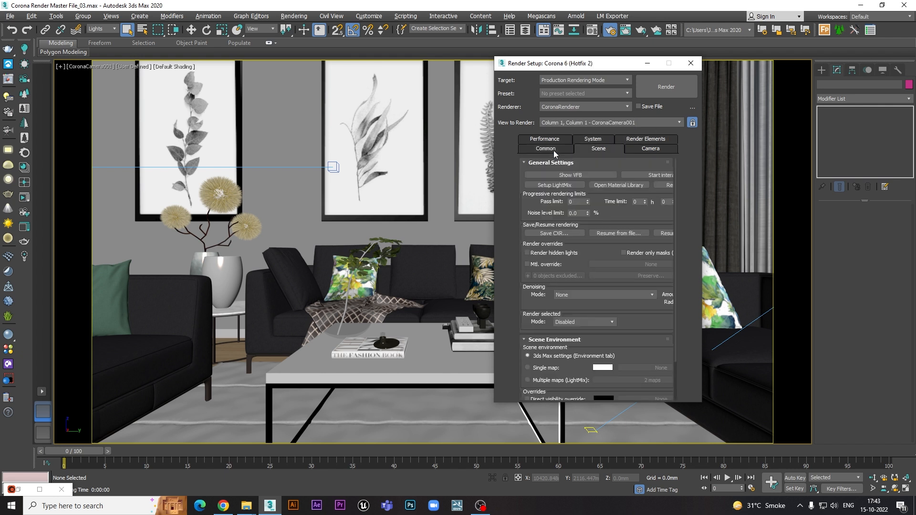
{"action": "left_click", "coordinate": [594, 146]}
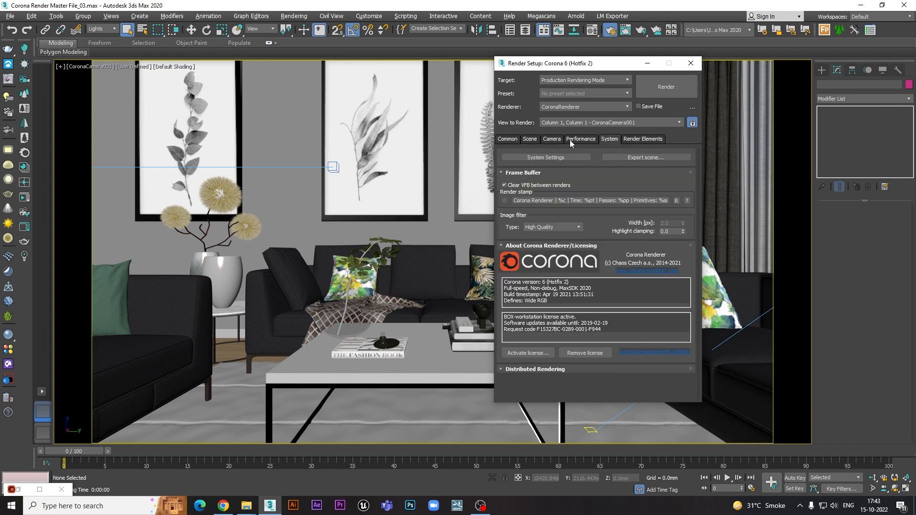
{"action": "left_click", "coordinate": [509, 139]}
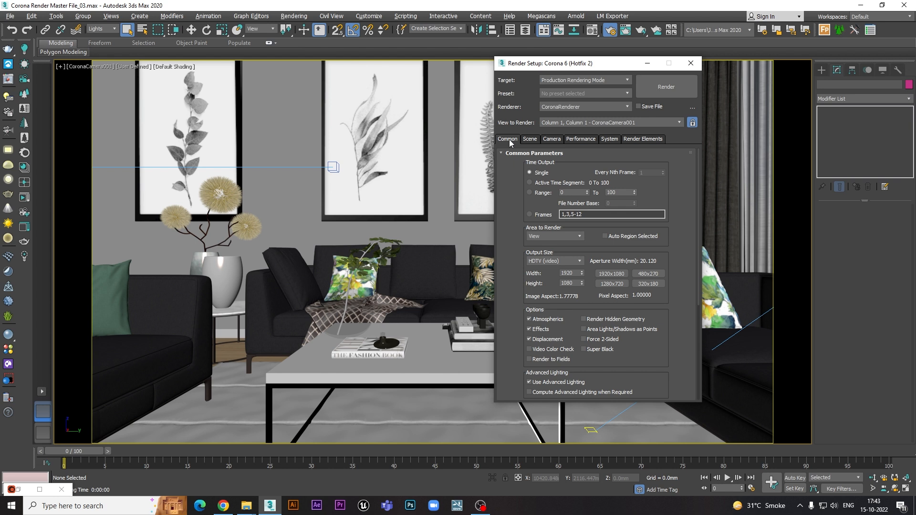
{"action": "left_click", "coordinate": [529, 139]}
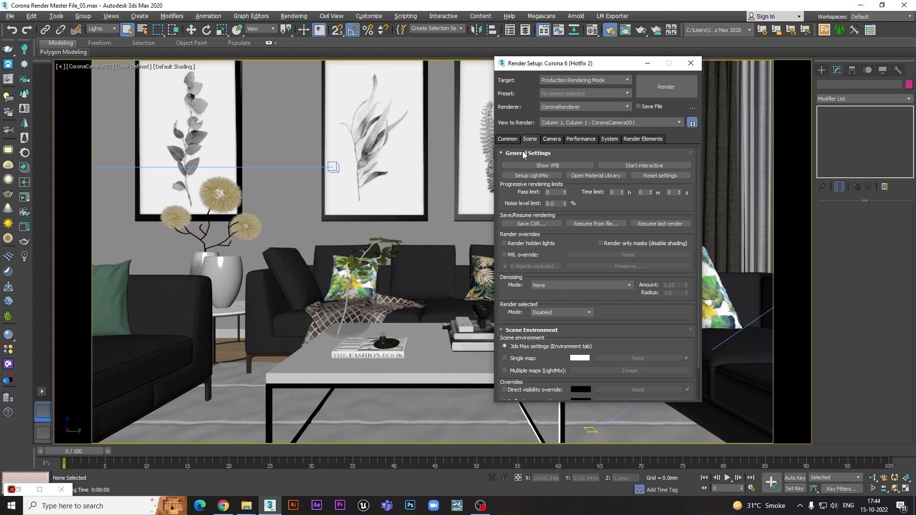
Step: Show the Corona frame buffer and start an interactive render of the camera view
{"action": "left_click", "coordinate": [543, 166]}
{"action": "left_click_drag", "start_coordinate": [419, 126], "coordinate": [226, 92]}
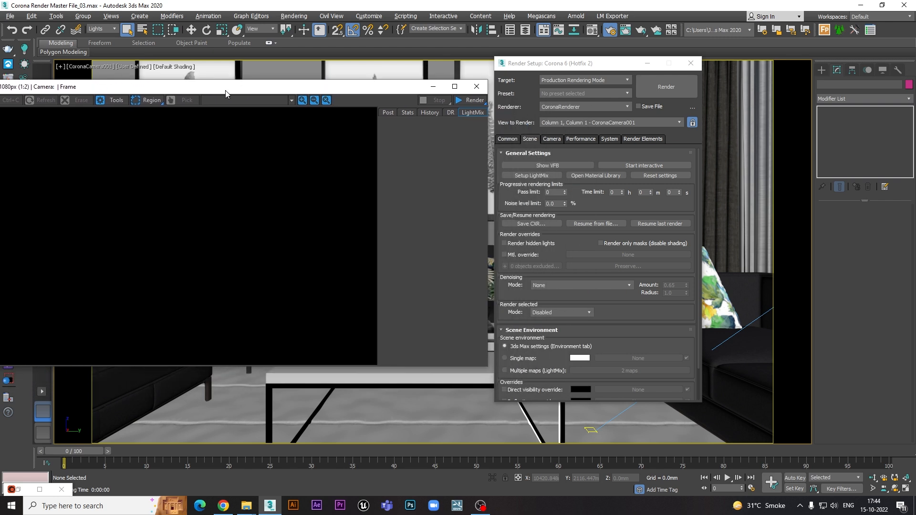
{"action": "left_click", "coordinate": [632, 166]}
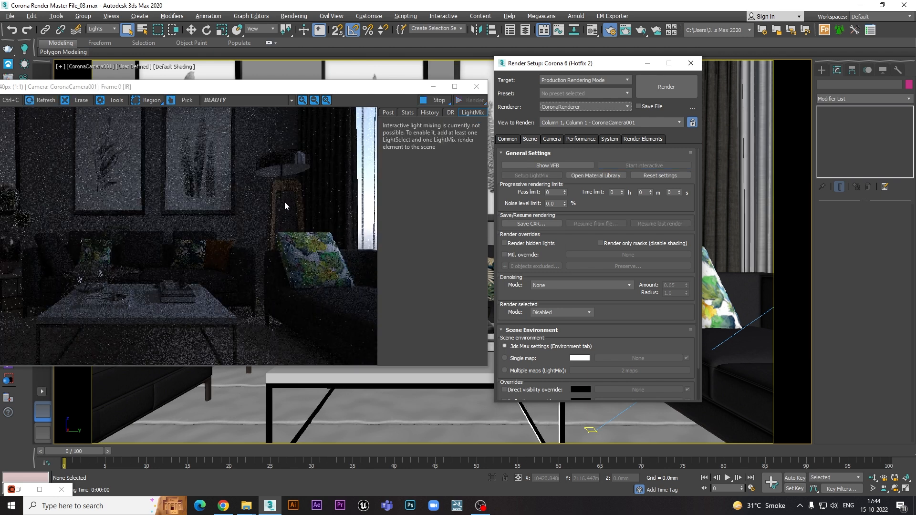
{"action": "left_click_drag", "start_coordinate": [323, 90], "coordinate": [330, 129]}
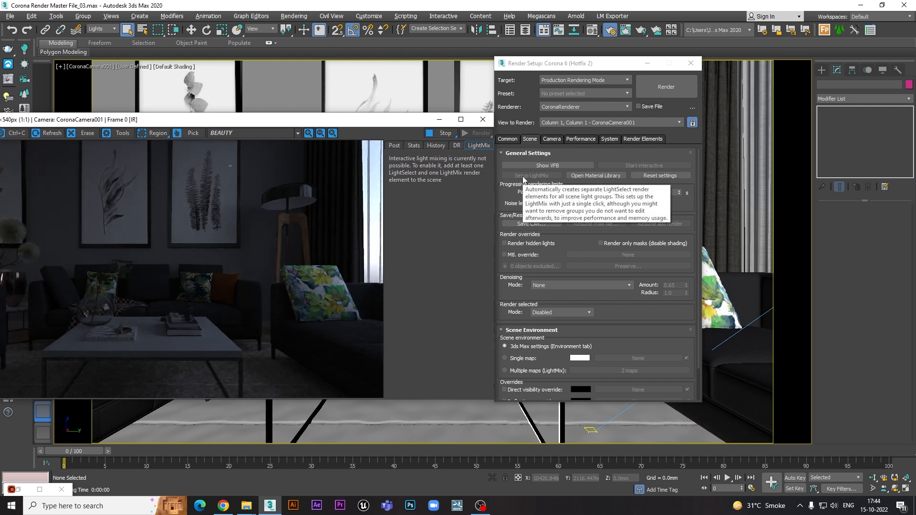
Step: Stop the interactive render and review the LightMix setup options for separating layers, closing the dialog without generating
{"action": "left_click", "coordinate": [440, 134]}
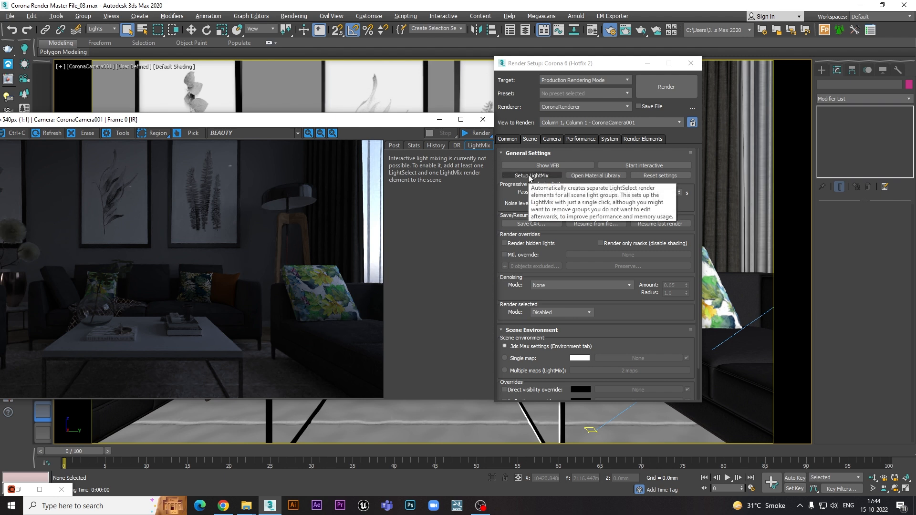
{"action": "left_click_drag", "start_coordinate": [603, 66], "coordinate": [721, 80]}
{"action": "left_click", "coordinate": [652, 190]}
{"action": "left_click_drag", "start_coordinate": [716, 200], "coordinate": [517, 94]}
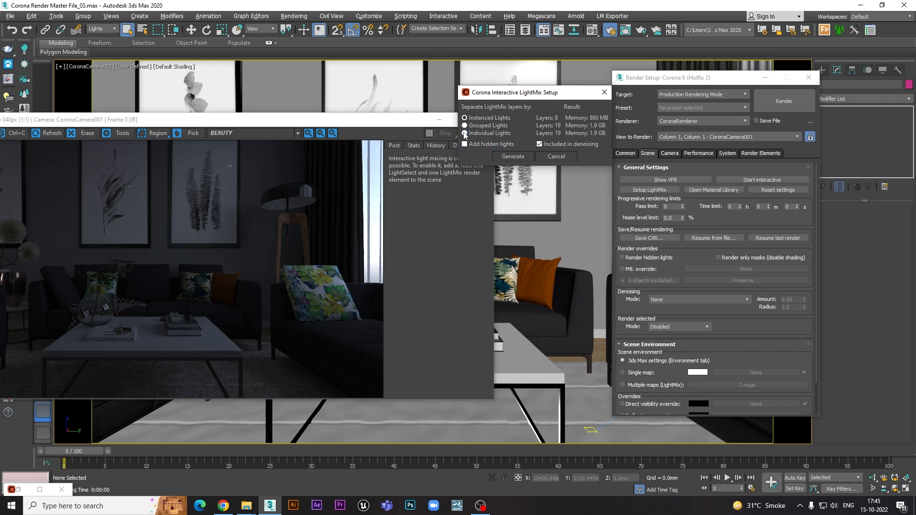
{"action": "left_click", "coordinate": [604, 92]}
Step: Create a sphere-shaped CoronaLight with a radius of about 305 mm in the camera view, in front of the sofa
{"action": "left_click_drag", "start_coordinate": [404, 122], "coordinate": [130, 171]}
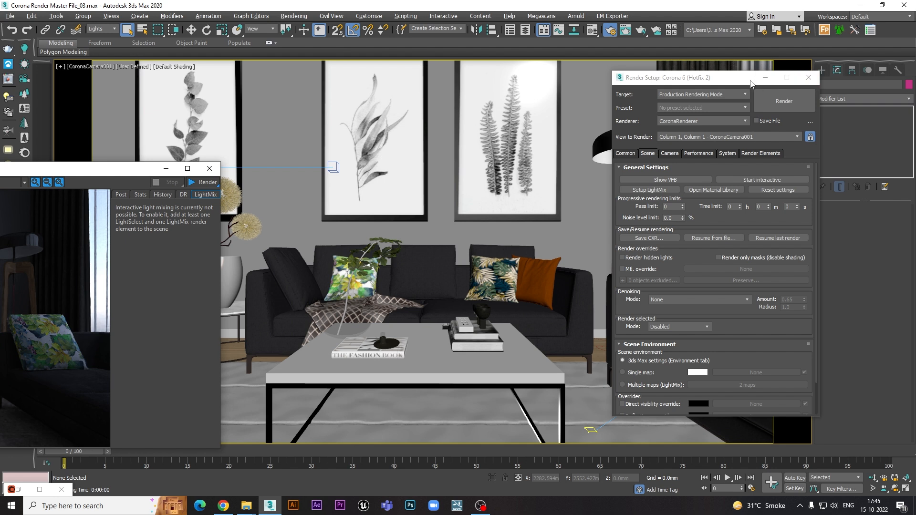
{"action": "left_click_drag", "start_coordinate": [750, 82], "coordinate": [727, 70]}
{"action": "left_click", "coordinate": [821, 70]}
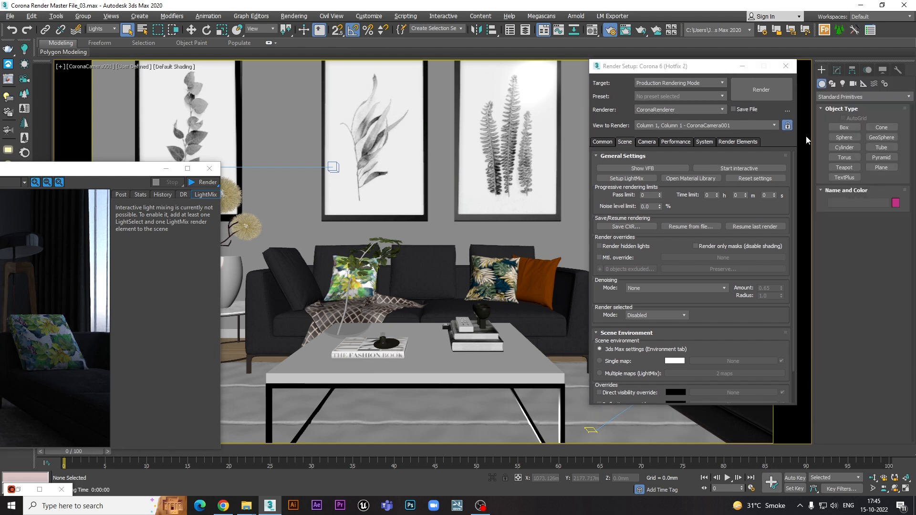
{"action": "left_click", "coordinate": [842, 83]}
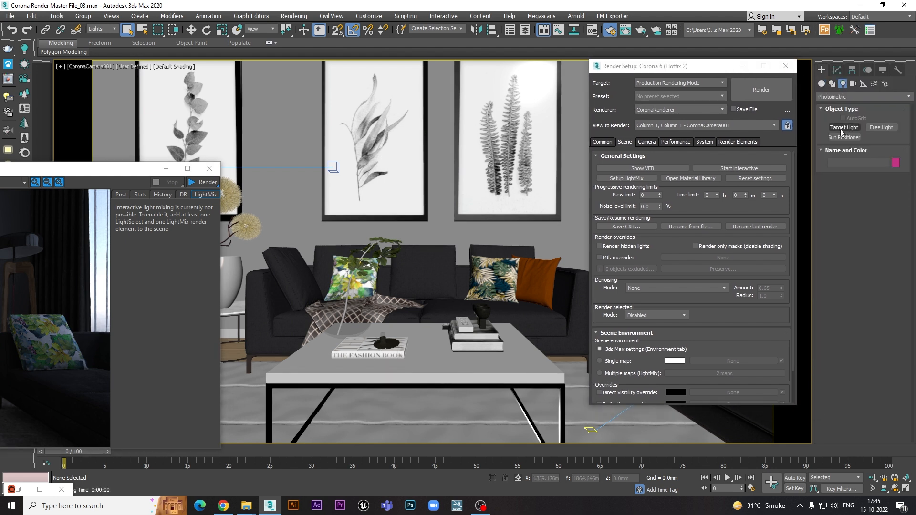
{"action": "left_click", "coordinate": [854, 96]}
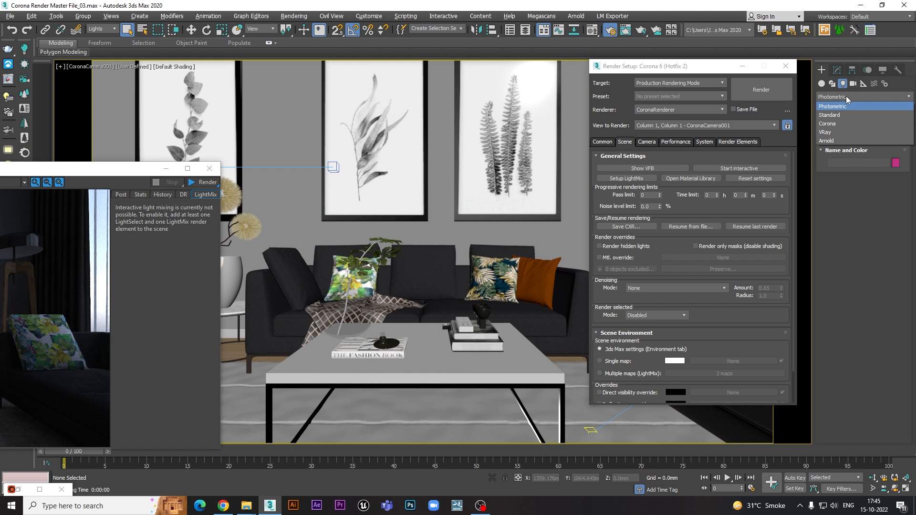
{"action": "left_click", "coordinate": [831, 127]}
{"action": "left_click", "coordinate": [844, 128]}
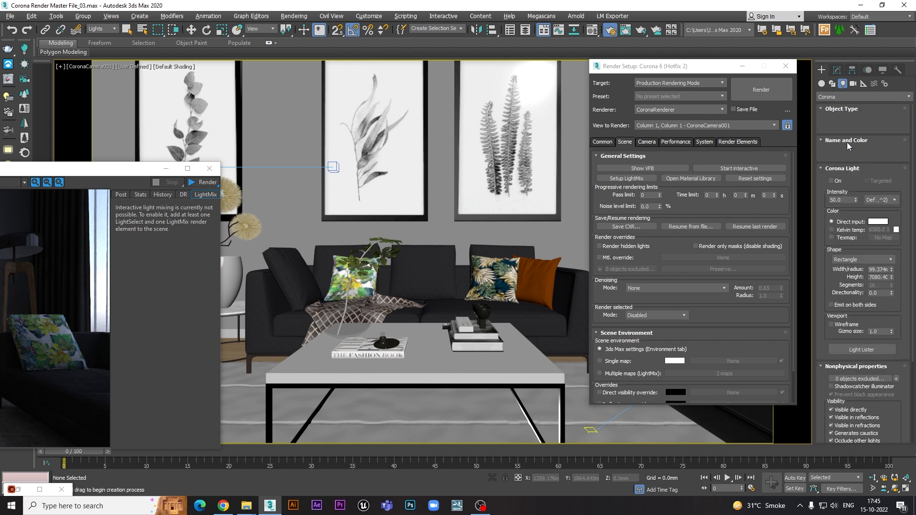
{"action": "left_click", "coordinate": [864, 259]}
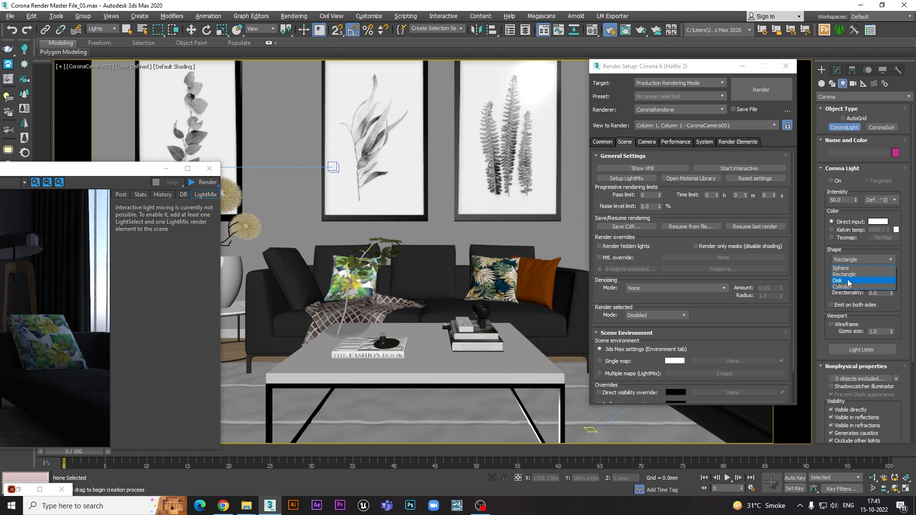
{"action": "left_click", "coordinate": [847, 268]}
{"action": "left_click_drag", "start_coordinate": [309, 358], "coordinate": [265, 226]}
Step: Move the sphere light sideways along its Y axis to sit beside the armchair, in front of the first framed print
{"action": "key", "text": "w"}
{"action": "left_click_drag", "start_coordinate": [106, 172], "coordinate": [494, 419]}
{"action": "left_click_drag", "start_coordinate": [307, 253], "coordinate": [239, 258]}
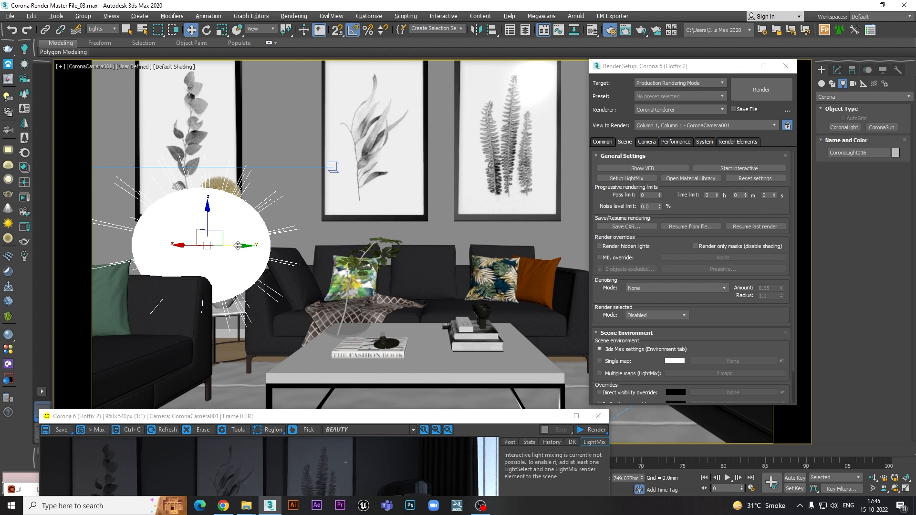
Step: Clone the sphere light along Y as one independent Copy in front of the middle framed print
{"action": "mouse_move", "coordinate": [237, 245]}
{"action": "left_mouse_down", "text": "shift"}
{"action": "mouse_move", "coordinate": [336, 249]}
{"action": "mouse_move", "coordinate": [394, 267]}
{"action": "left_mouse_up", "text": "shift"}
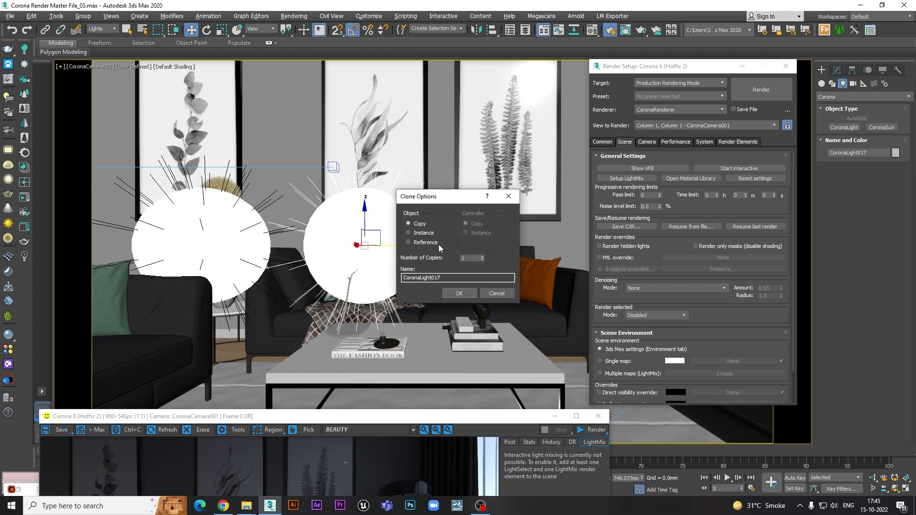
{"action": "left_click", "coordinate": [460, 294]}
{"action": "left_click_drag", "start_coordinate": [678, 69], "coordinate": [733, 218]}
Step: Clone the first sphere light along Y as an Instance, and repeat once to extend the row to the floor lamp
{"action": "left_click", "coordinate": [215, 218]}
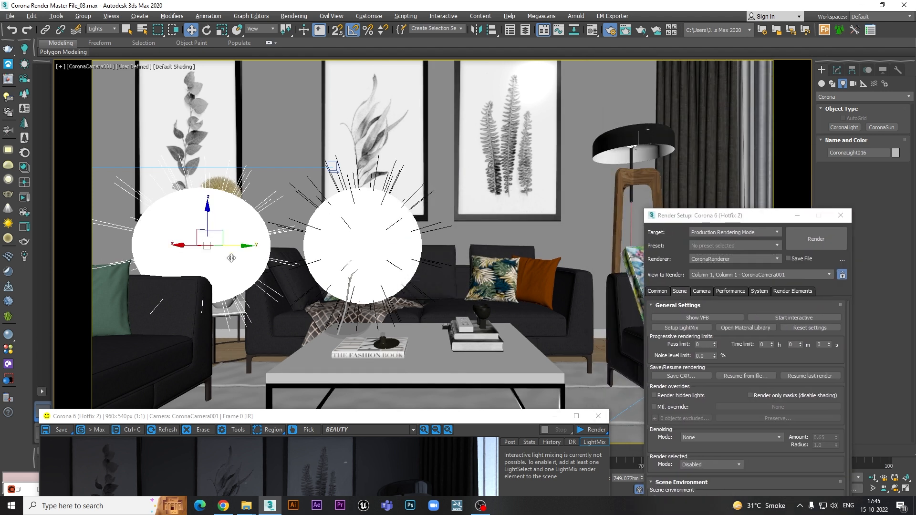
{"action": "left_click_drag", "start_coordinate": [237, 246], "coordinate": [536, 246], "text": "shift"}
{"action": "left_click", "coordinate": [408, 233]}
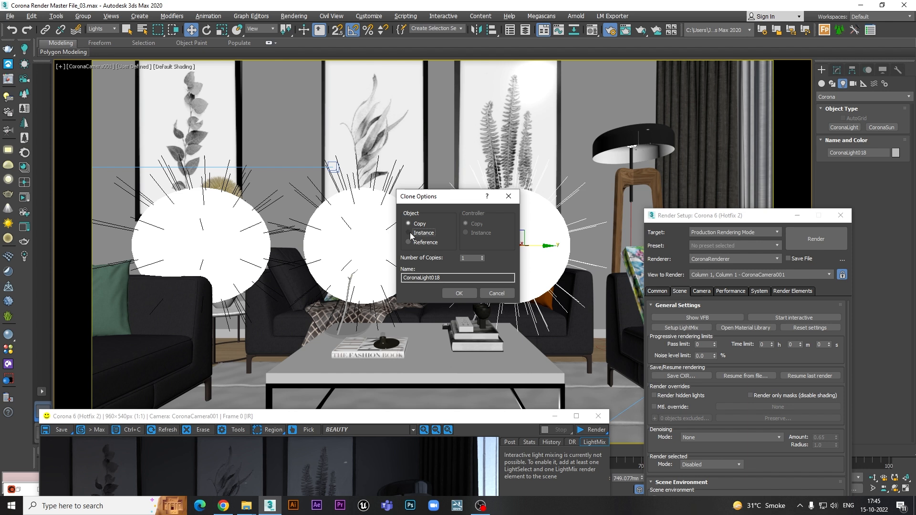
{"action": "left_click", "coordinate": [459, 292]}
{"action": "left_click_drag", "start_coordinate": [539, 247], "coordinate": [685, 247], "text": "shift"}
{"action": "left_click", "coordinate": [458, 292]}
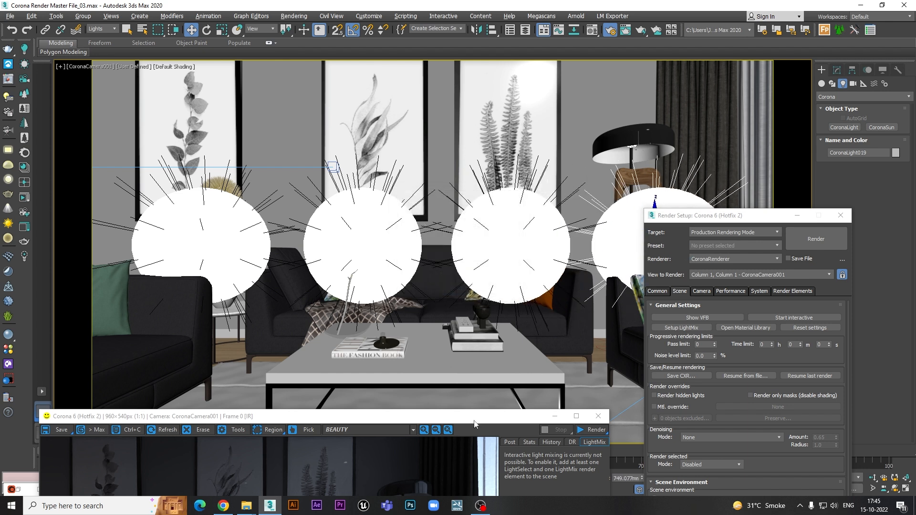
Step: Turn on the original sphere light with its instances, and turn on the independently copied sphere light
{"action": "left_click_drag", "start_coordinate": [474, 420], "coordinate": [461, 367]}
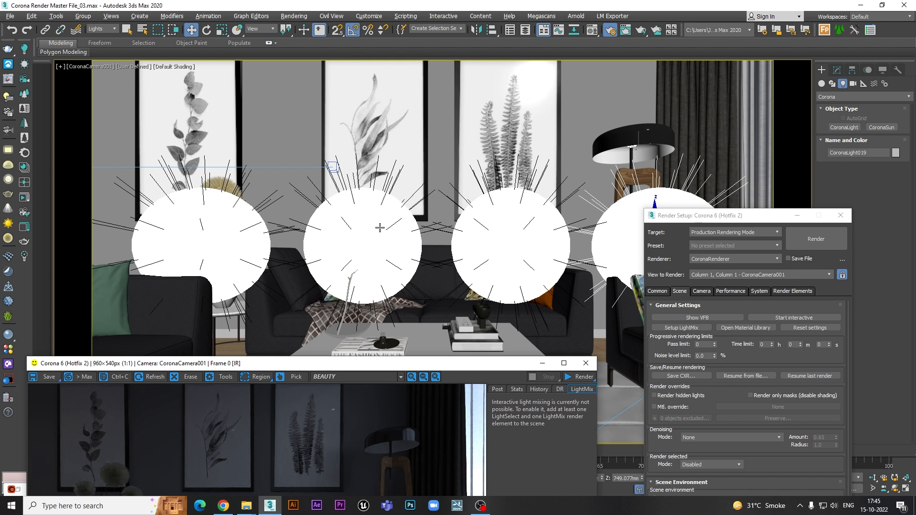
{"action": "left_click", "coordinate": [402, 216]}
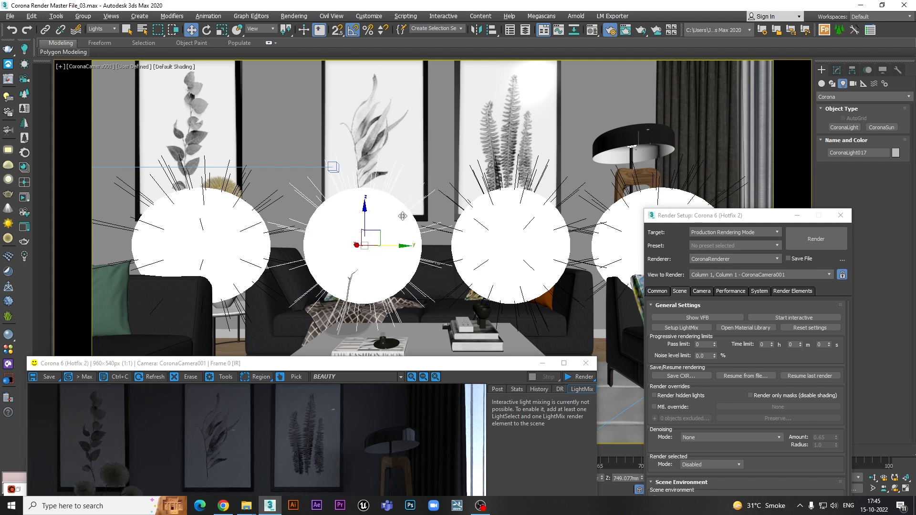
{"action": "left_click", "coordinate": [505, 232]}
{"action": "left_click", "coordinate": [616, 231]}
{"action": "left_click", "coordinate": [231, 234]}
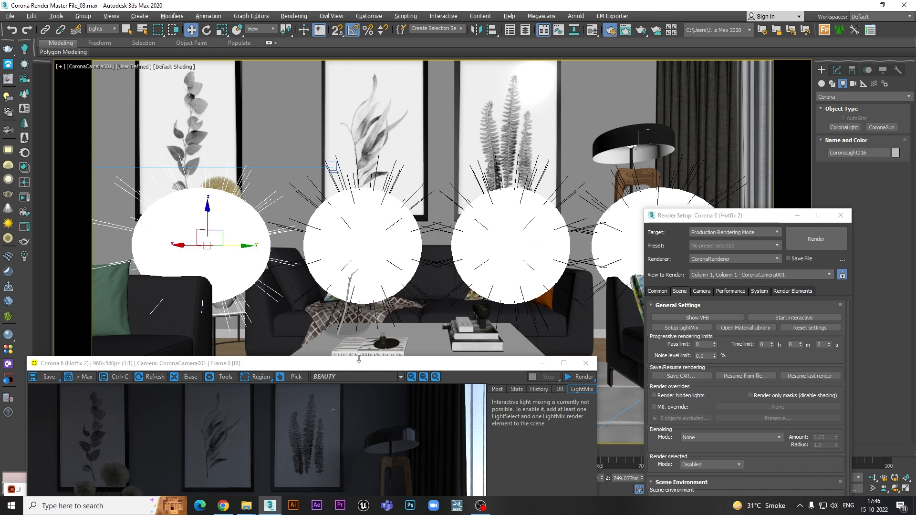
{"action": "left_click", "coordinate": [837, 70]}
{"action": "left_click_drag", "start_coordinate": [766, 221], "coordinate": [696, 80]}
{"action": "left_click", "coordinate": [830, 221]}
{"action": "left_click", "coordinate": [367, 219]}
{"action": "left_click", "coordinate": [831, 221]}
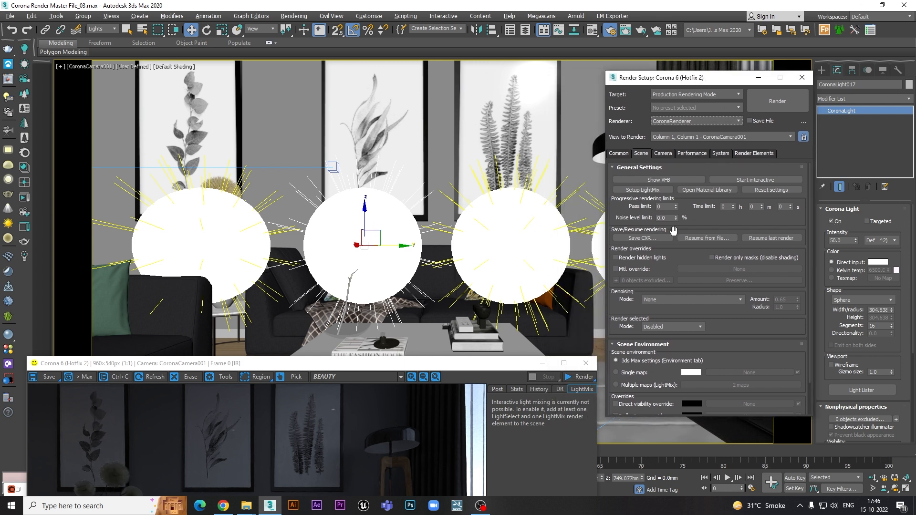
Step: Generate LightMix layers separated by Instanced Lights and render the camera view in the Corona frame buffer
{"action": "left_click", "coordinate": [634, 190]}
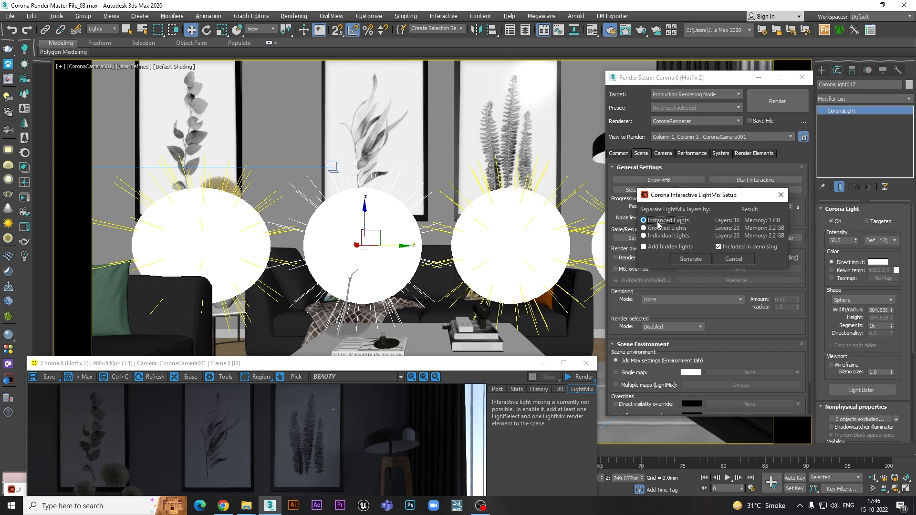
{"action": "left_click", "coordinate": [689, 259]}
{"action": "left_click_drag", "start_coordinate": [467, 369], "coordinate": [483, 113]}
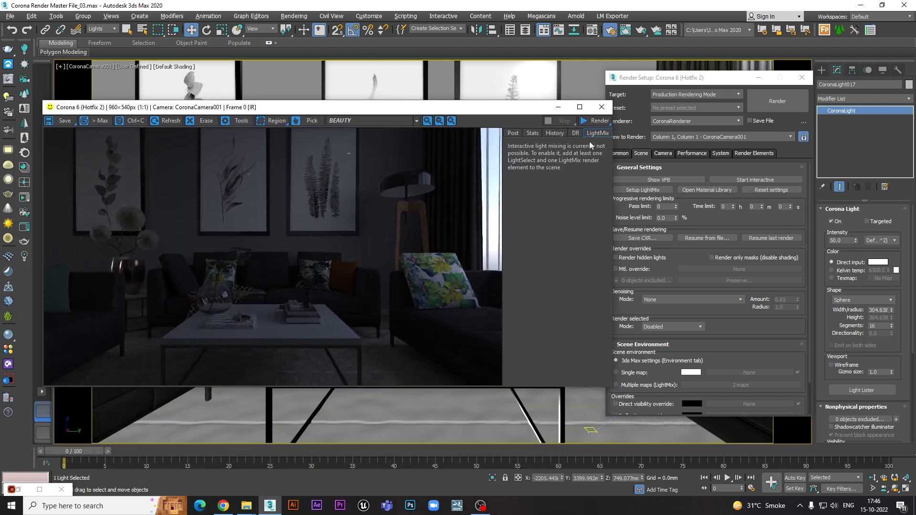
{"action": "left_click", "coordinate": [597, 122]}
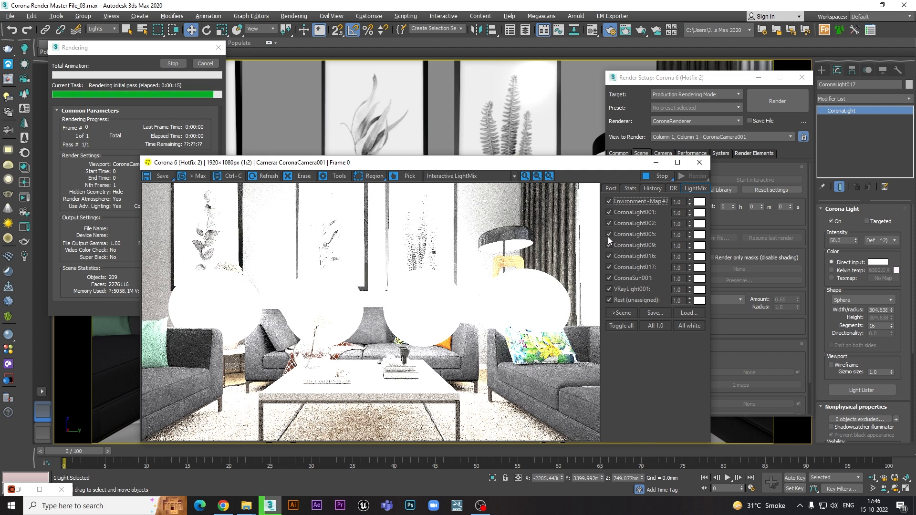
Step: Disable the CoronaLight005 layer in the LightMix and cancel the running render
{"action": "left_click", "coordinate": [608, 234]}
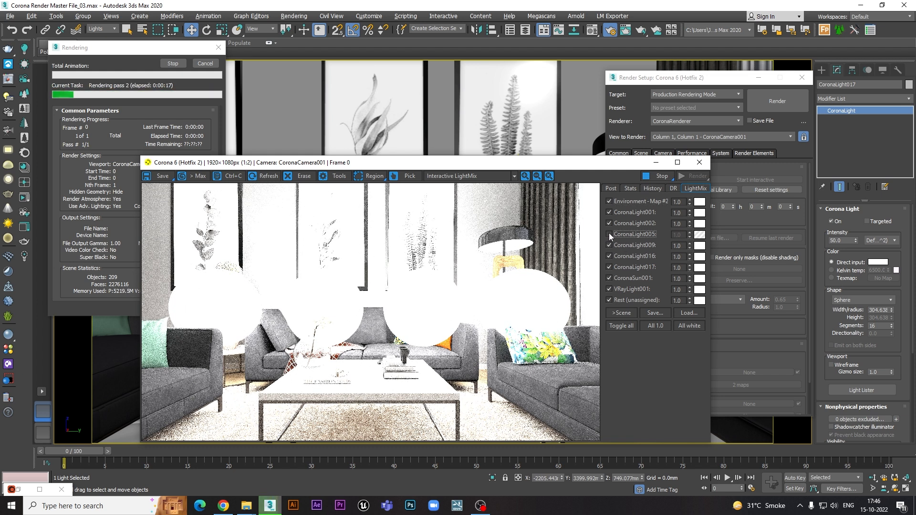
{"action": "left_click_drag", "start_coordinate": [576, 164], "coordinate": [555, 149]}
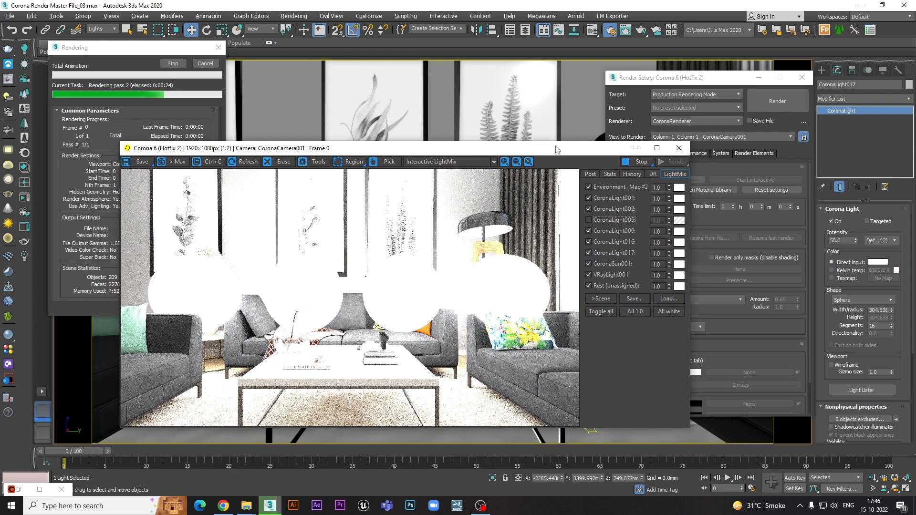
{"action": "left_click", "coordinate": [206, 65]}
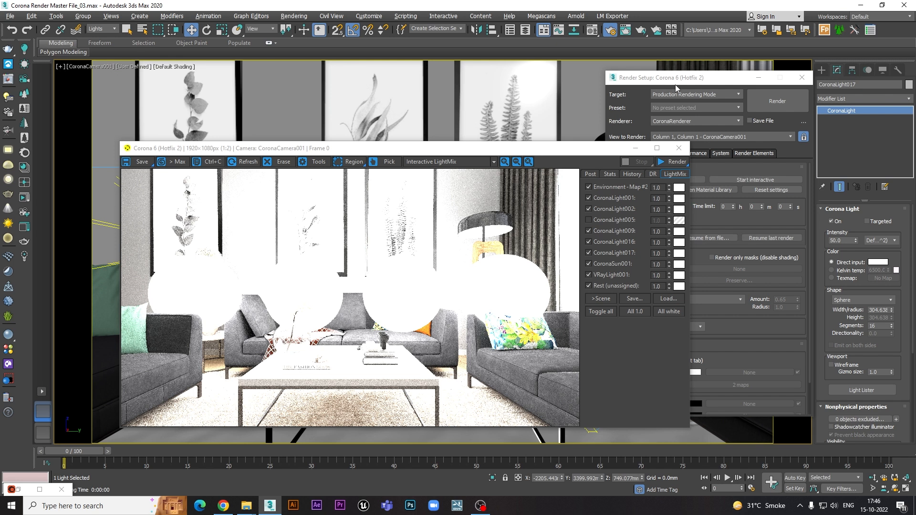
Step: Delete all the LightMix render elements, from Interactive LightMix through Rest (unassigned)
{"action": "left_click", "coordinate": [713, 82]}
{"action": "left_click", "coordinate": [754, 153]}
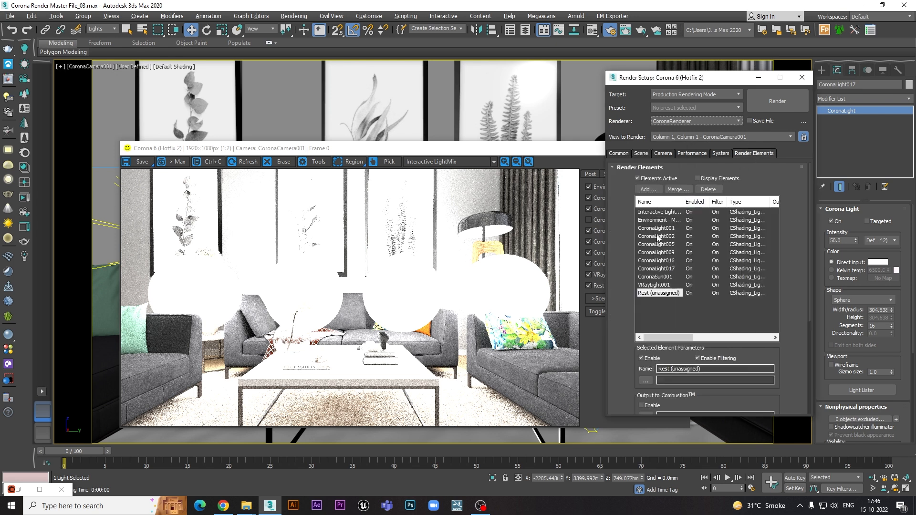
{"action": "left_click_drag", "start_coordinate": [535, 149], "coordinate": [469, 155]}
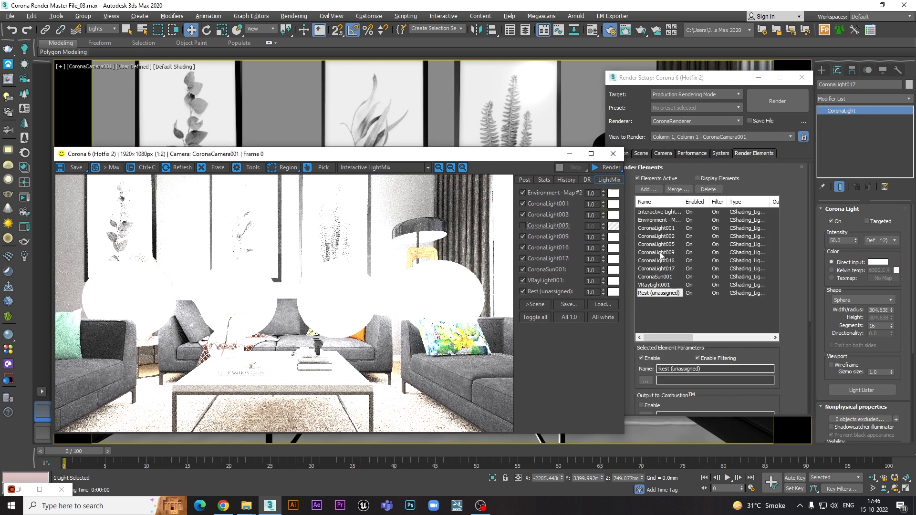
{"action": "left_click", "coordinate": [659, 212]}
{"action": "left_click", "coordinate": [665, 295], "text": "shift"}
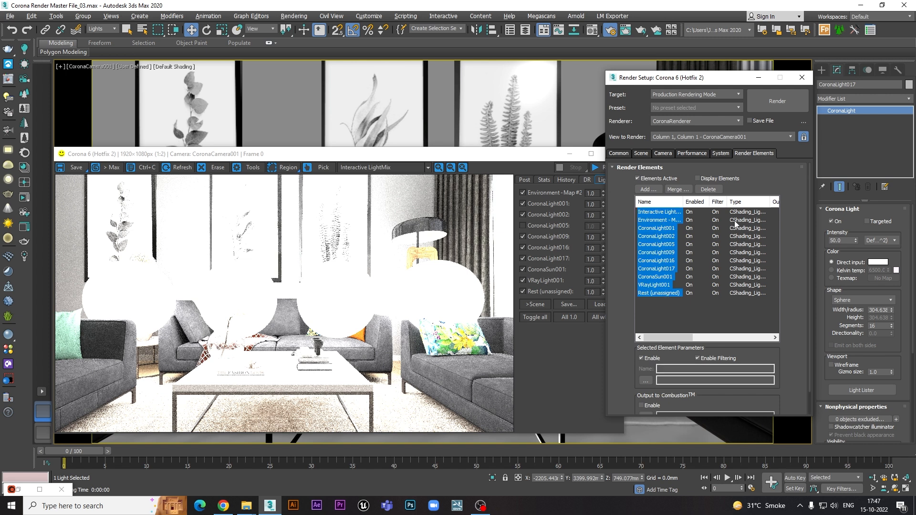
Step: Generate a fresh set of LightMix render elements separated by Instanced Lights and show them in the render elements list
{"action": "left_click_drag", "start_coordinate": [508, 158], "coordinate": [427, 307]}
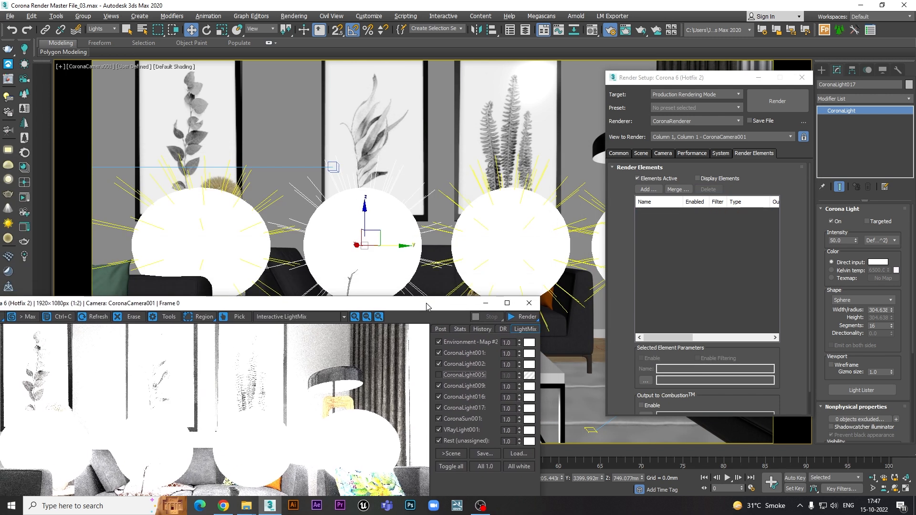
{"action": "left_click", "coordinate": [641, 154]}
{"action": "left_click", "coordinate": [642, 190]}
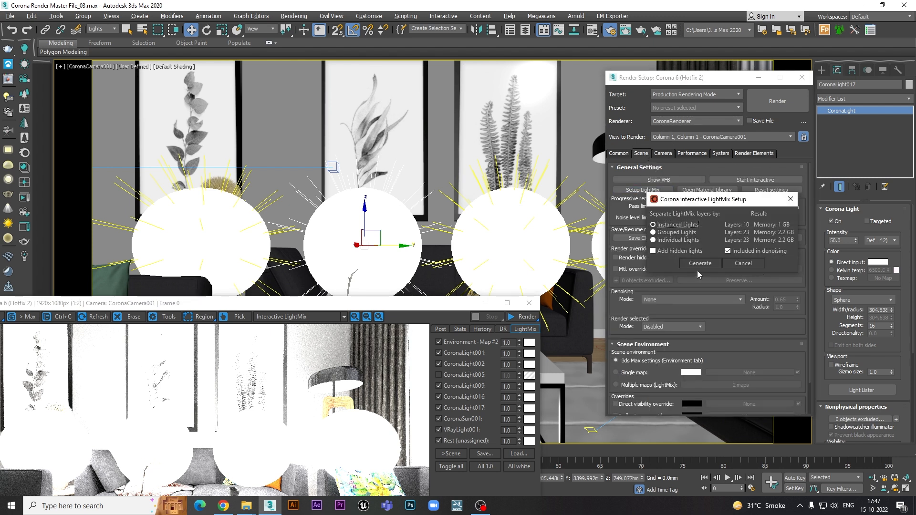
{"action": "left_click", "coordinate": [699, 264]}
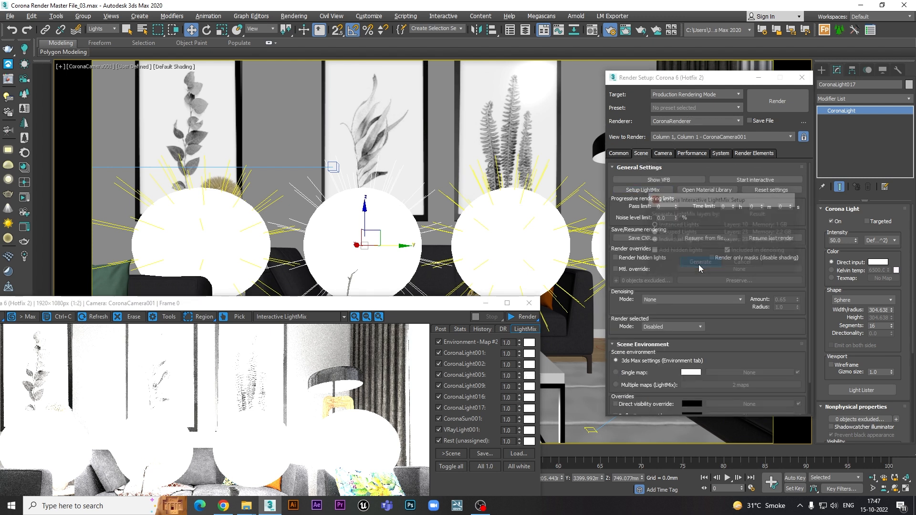
{"action": "left_click", "coordinate": [749, 153]}
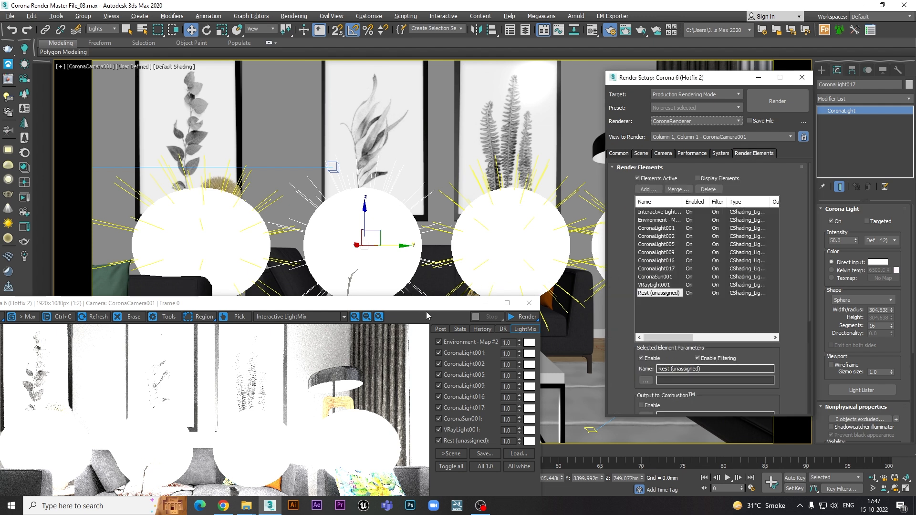
Step: Render CoronaCamera001 with the regenerated LightMix layers, then cancel the render and close the frame buffer and render setup
{"action": "left_click_drag", "start_coordinate": [399, 306], "coordinate": [456, 115]}
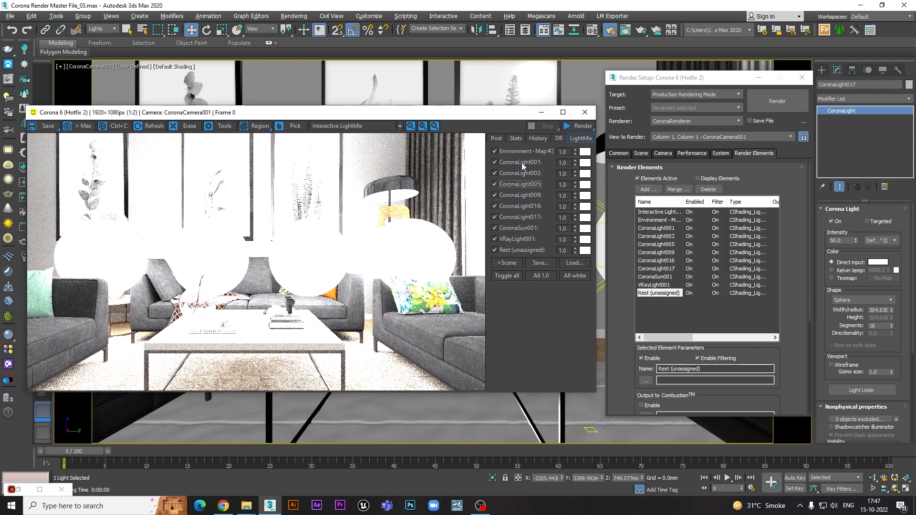
{"action": "left_click", "coordinate": [580, 126]}
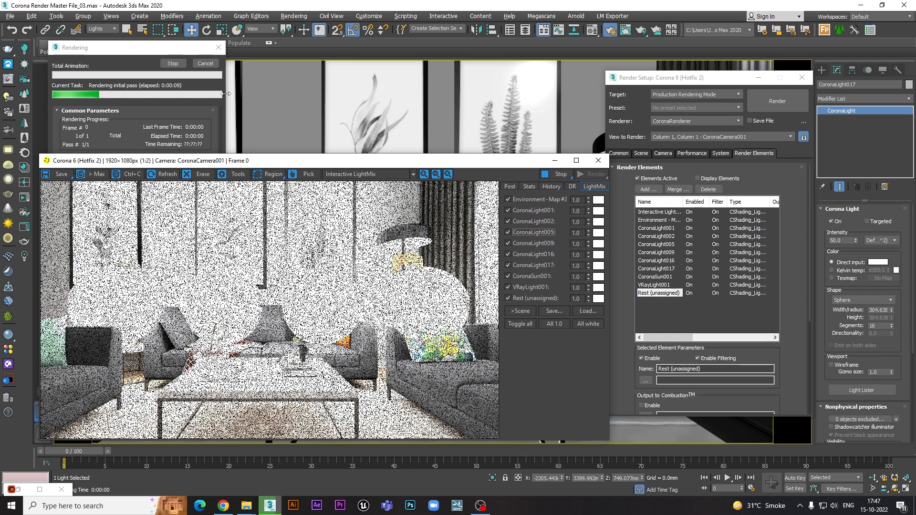
{"action": "left_click", "coordinate": [194, 66]}
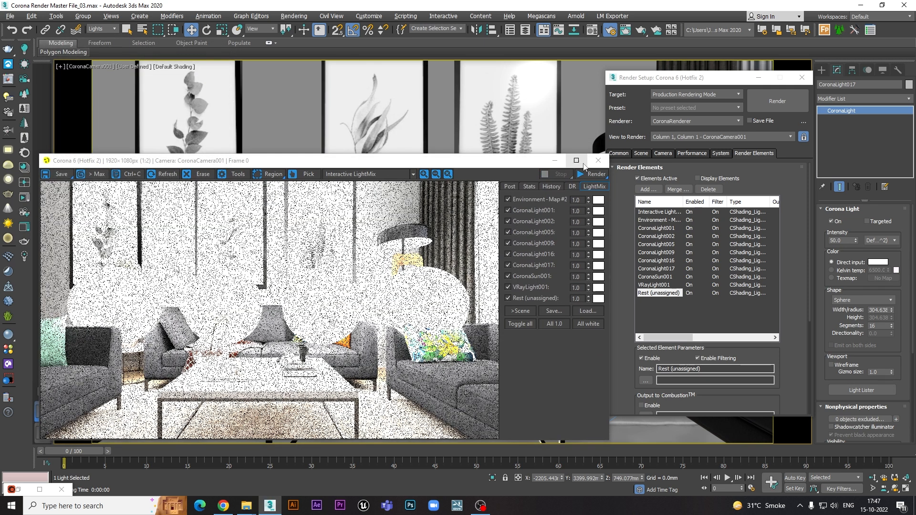
{"action": "left_click", "coordinate": [598, 160]}
{"action": "left_click", "coordinate": [802, 77]}
Step: Select all the lights in the top view of the floor plan and isolate them
{"action": "key", "text": "q"}
{"action": "key", "text": "t"}
{"action": "scroll", "coordinate": [178, 75], "scroll_direction": "down", "scroll_amount": 6}
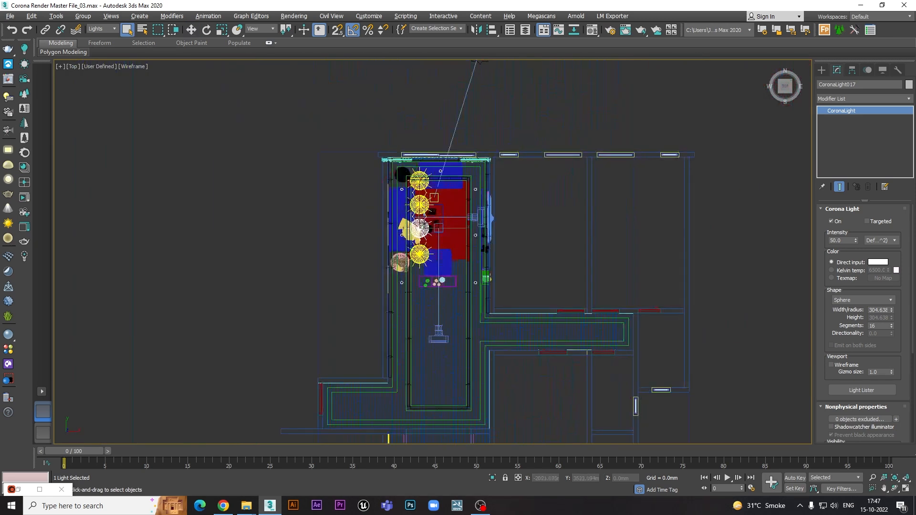
{"action": "left_click_drag", "start_coordinate": [534, 101], "coordinate": [304, 428]}
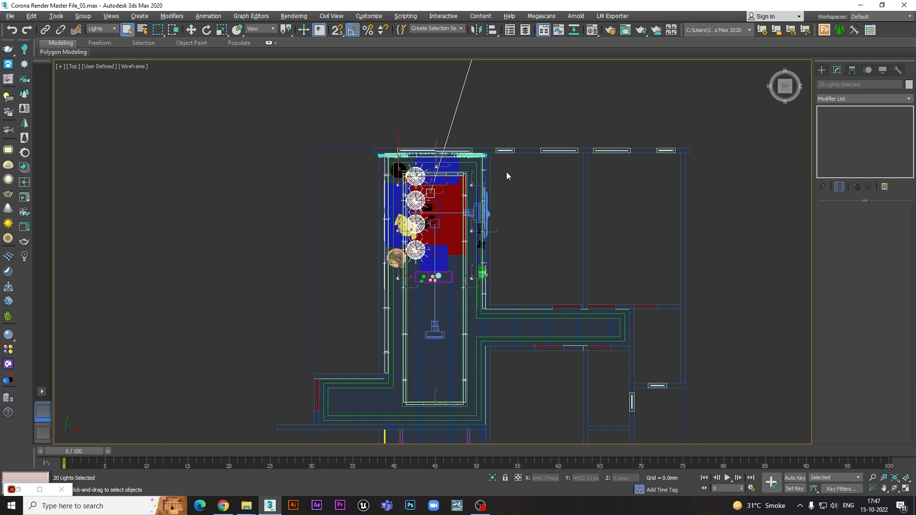
{"action": "key", "text": "alt+q"}
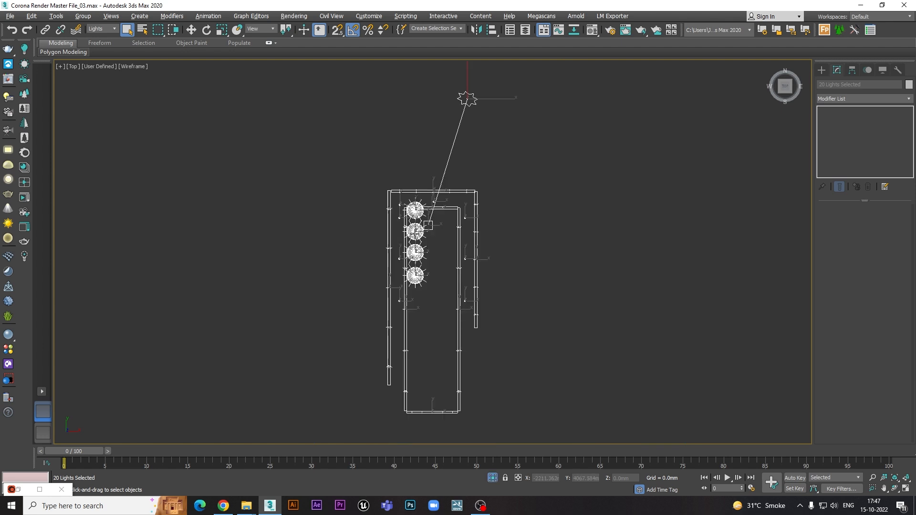
Step: Exclude the four sphere lights from the selection and delete all the remaining selected lights
{"action": "scroll", "coordinate": [413, 232], "scroll_direction": "up", "scroll_amount": 2}
{"action": "left_click_drag", "start_coordinate": [447, 266], "coordinate": [424, 340], "text": "alt"}
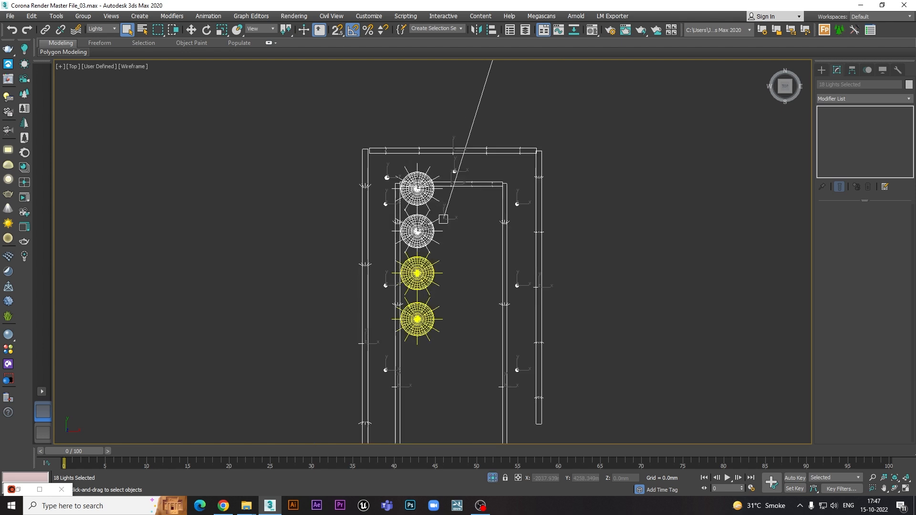
{"action": "scroll", "coordinate": [427, 226], "scroll_direction": "up", "scroll_amount": 2}
{"action": "left_click", "coordinate": [416, 241], "text": "alt"}
{"action": "scroll", "coordinate": [413, 198], "scroll_direction": "down", "scroll_amount": 3}
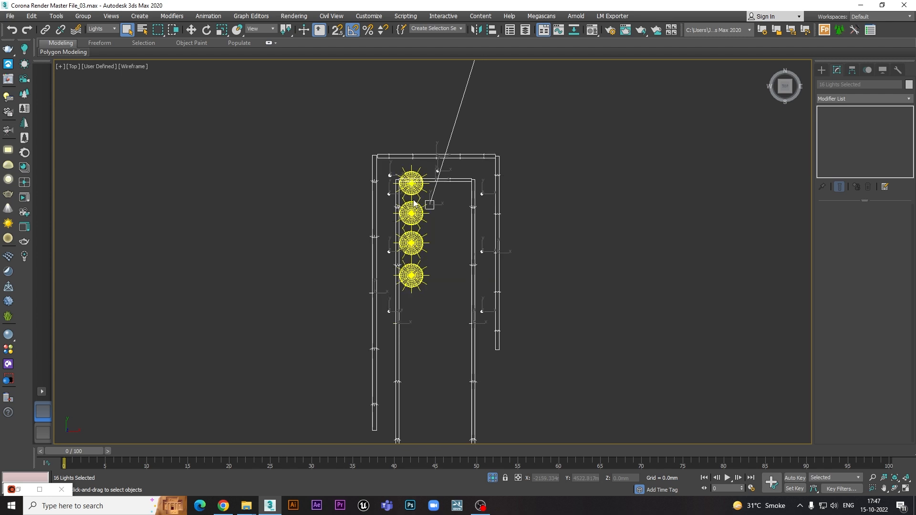
{"action": "key", "text": "Delete"}
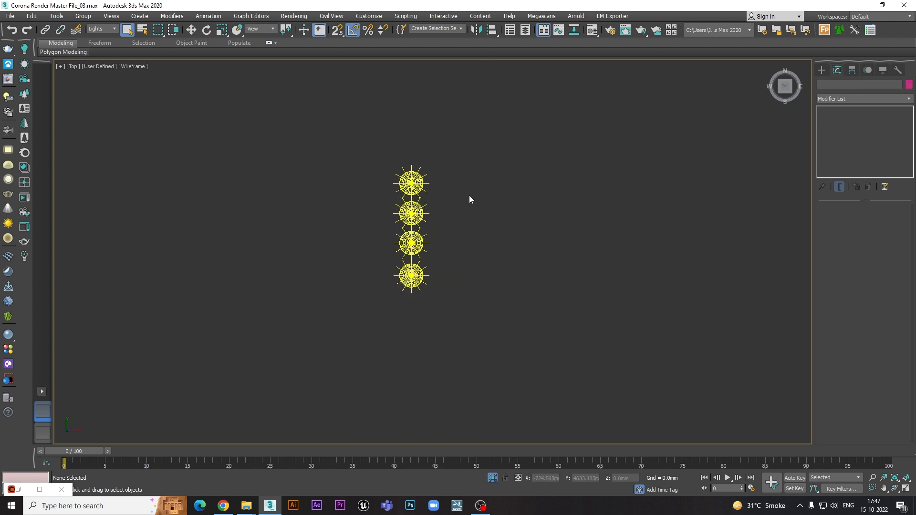
Step: Switch the viewport to CoronaCamera001 and end the isolation so the whole living room shows again
{"action": "key", "text": "c"}
{"action": "double_click", "coordinate": [437, 187]}
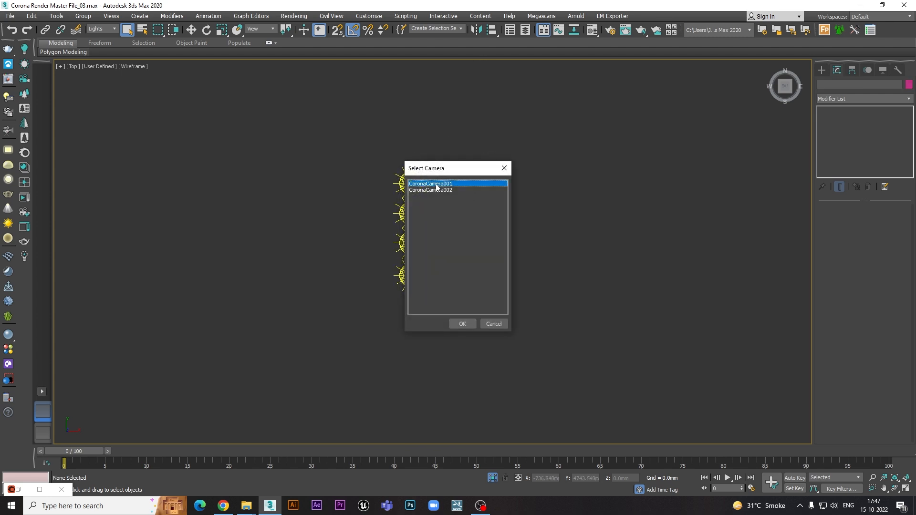
{"action": "right_click", "coordinate": [442, 220]}
{"action": "left_click", "coordinate": [463, 145]}
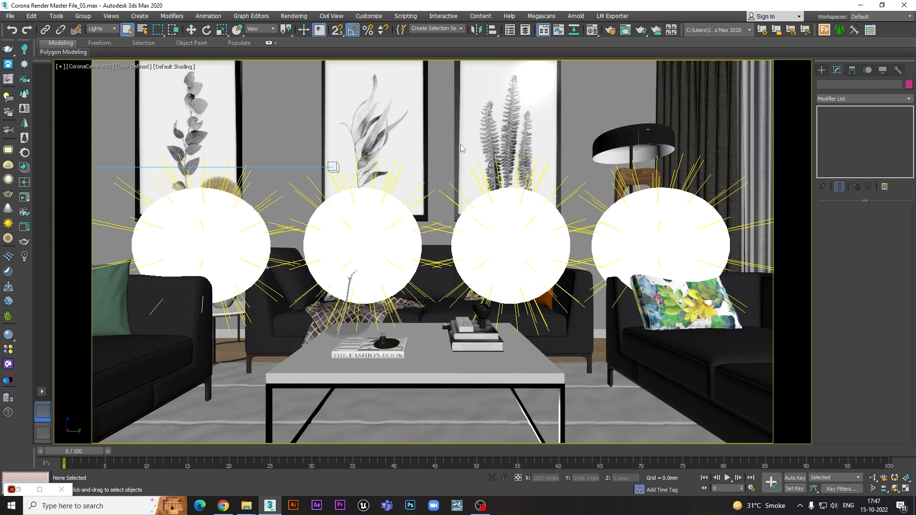
Step: Delete every outdated LightMix render element, from Interactive LightMix to Rest (unassigned), in the render setup
{"action": "left_click", "coordinate": [611, 31]}
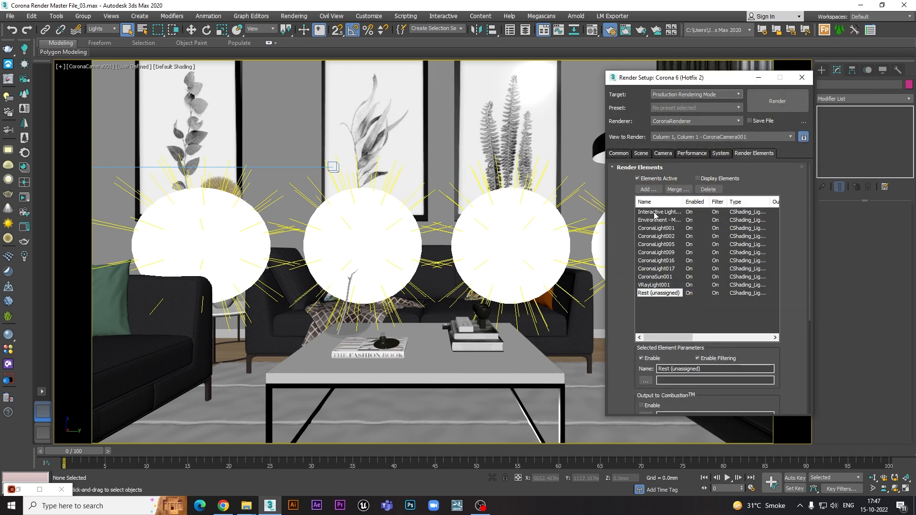
{"action": "left_click", "coordinate": [655, 213]}
{"action": "left_click", "coordinate": [663, 293], "text": "shift"}
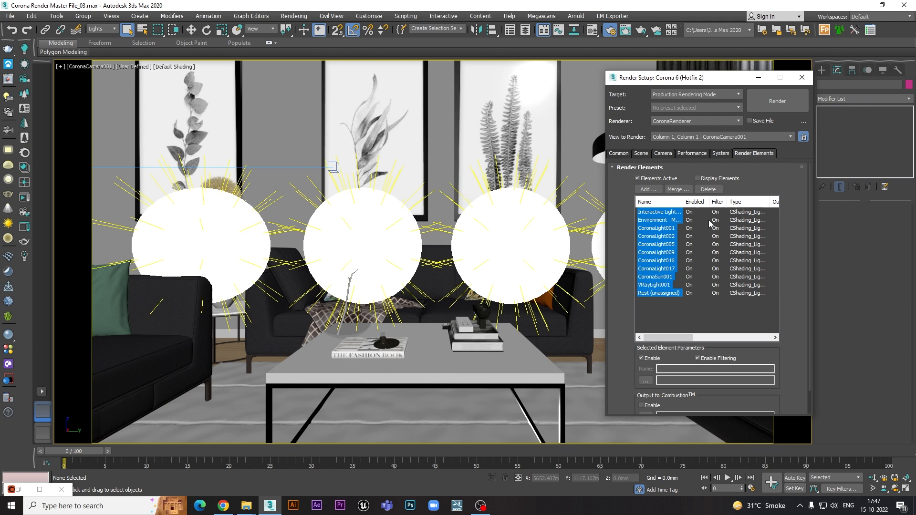
{"action": "left_click", "coordinate": [708, 189]}
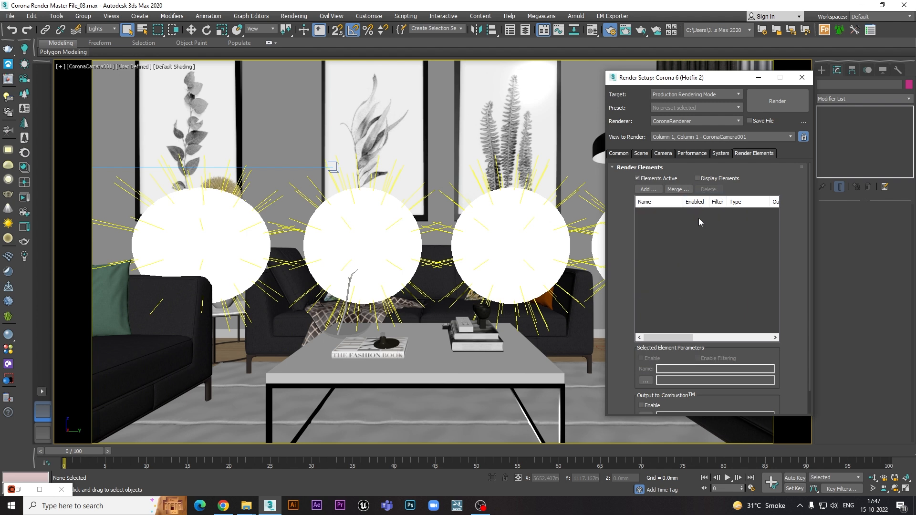
Step: Generate LightMix layers by Instanced Lights for the remaining lights and widen the name column of the render elements list
{"action": "left_click", "coordinate": [641, 153]}
{"action": "left_click", "coordinate": [642, 189]}
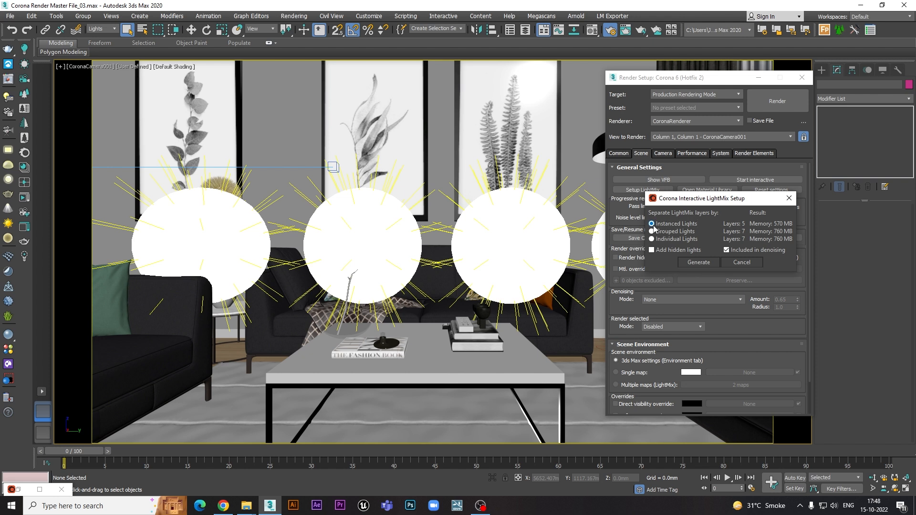
{"action": "left_click", "coordinate": [702, 264]}
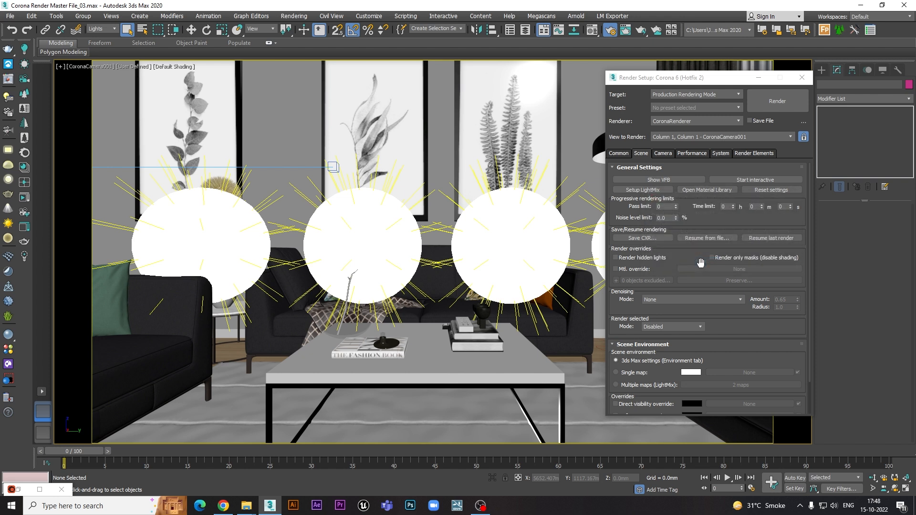
{"action": "left_click", "coordinate": [750, 153]}
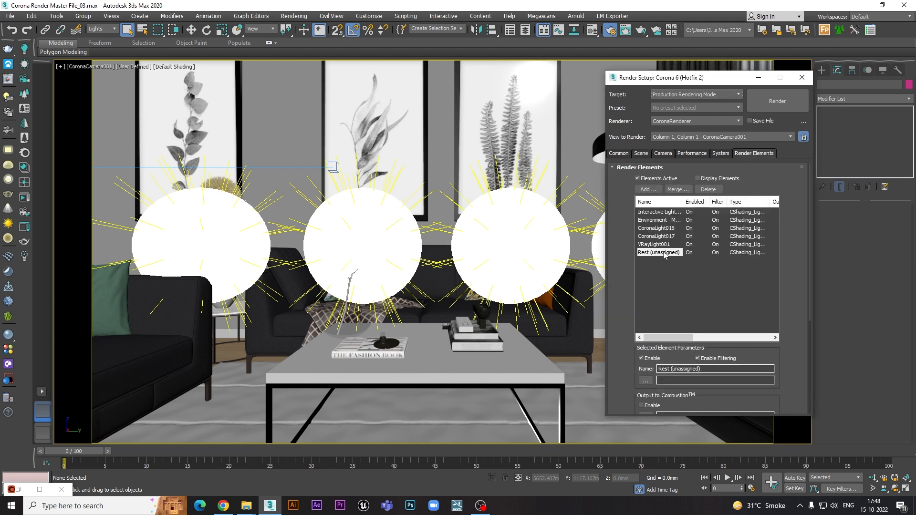
{"action": "left_click_drag", "start_coordinate": [683, 200], "coordinate": [715, 200]}
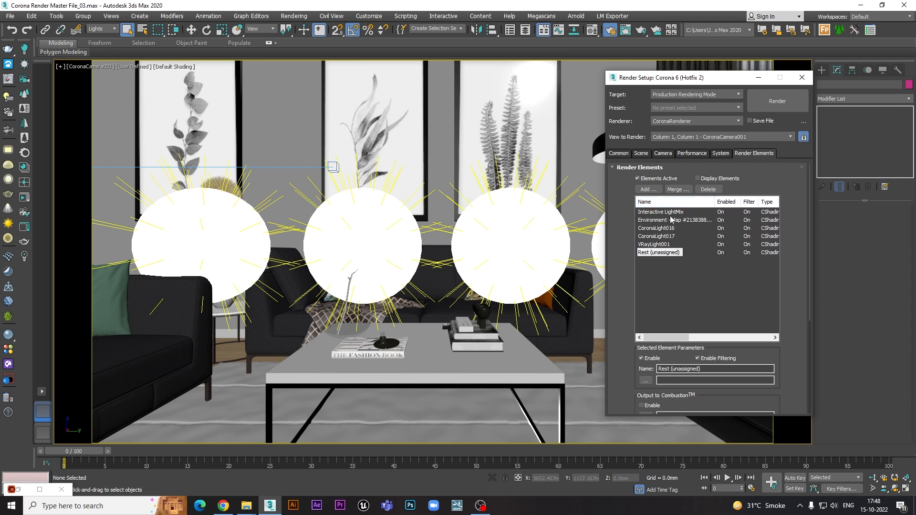
Step: Select the Environment layer and check which environment map is assigned in the Environment and Effects settings
{"action": "left_click", "coordinate": [656, 221]}
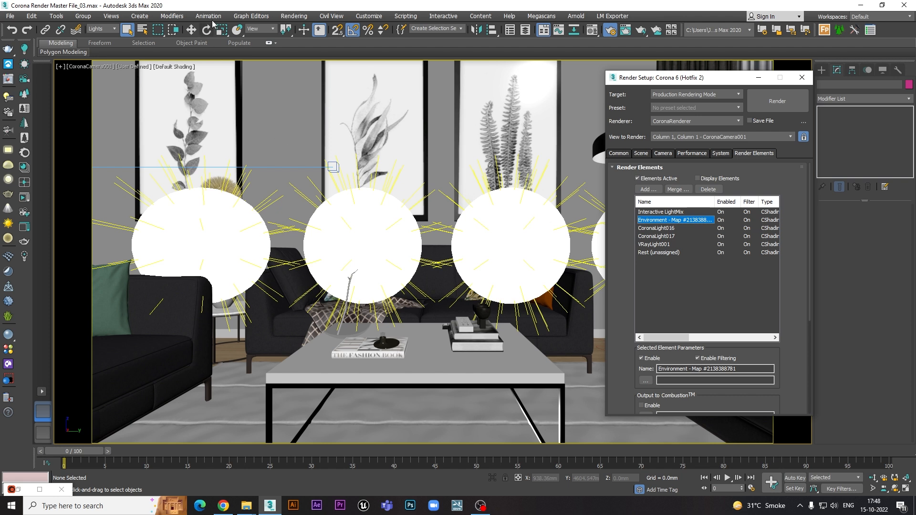
{"action": "left_click", "coordinate": [293, 17]}
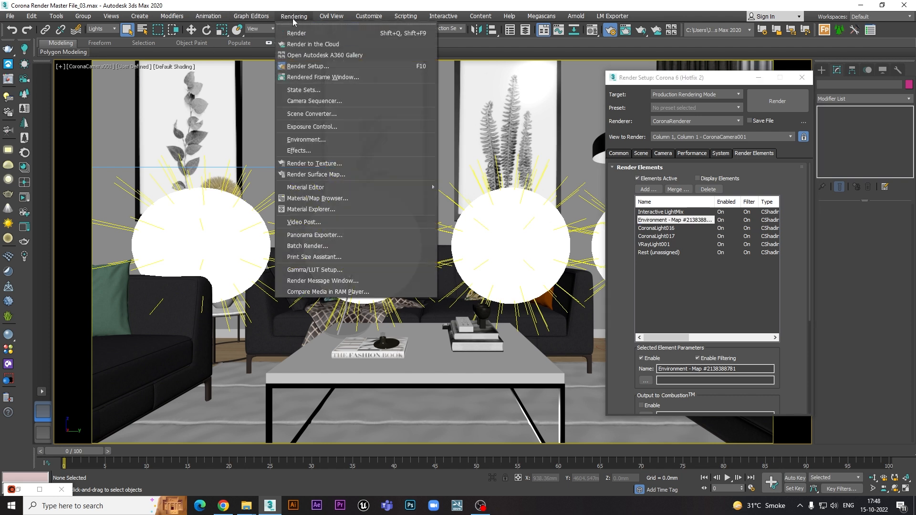
{"action": "left_click", "coordinate": [313, 139]}
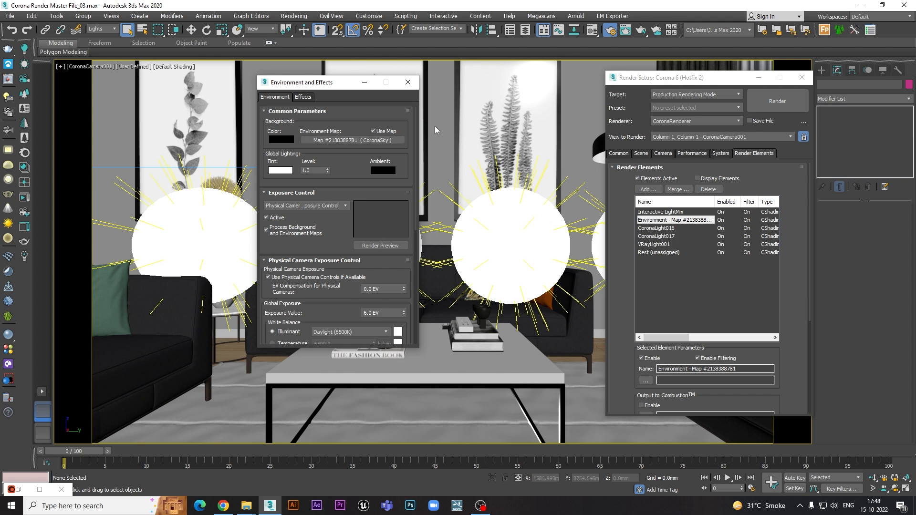
{"action": "left_click", "coordinate": [408, 82]}
Step: Delete the VRayLight001 layer from the render elements
{"action": "left_click", "coordinate": [657, 244]}
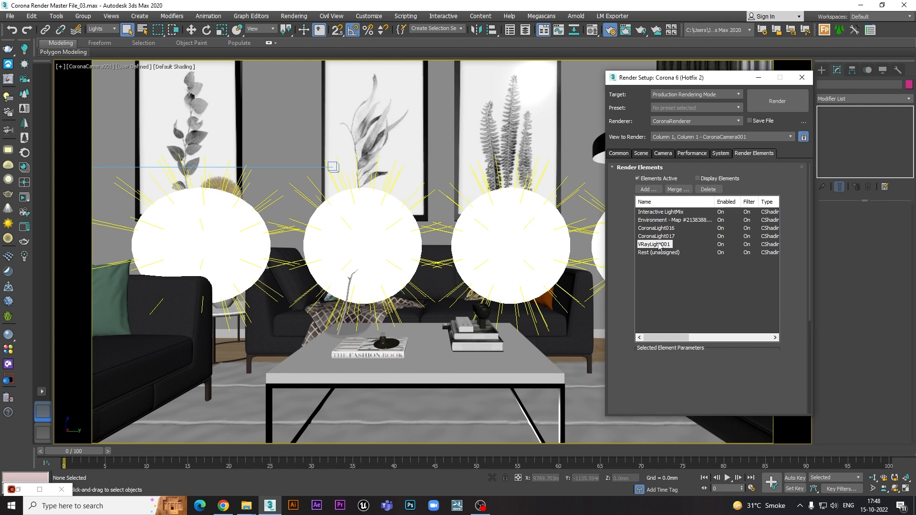
{"action": "left_click_drag", "start_coordinate": [701, 79], "coordinate": [637, 70]}
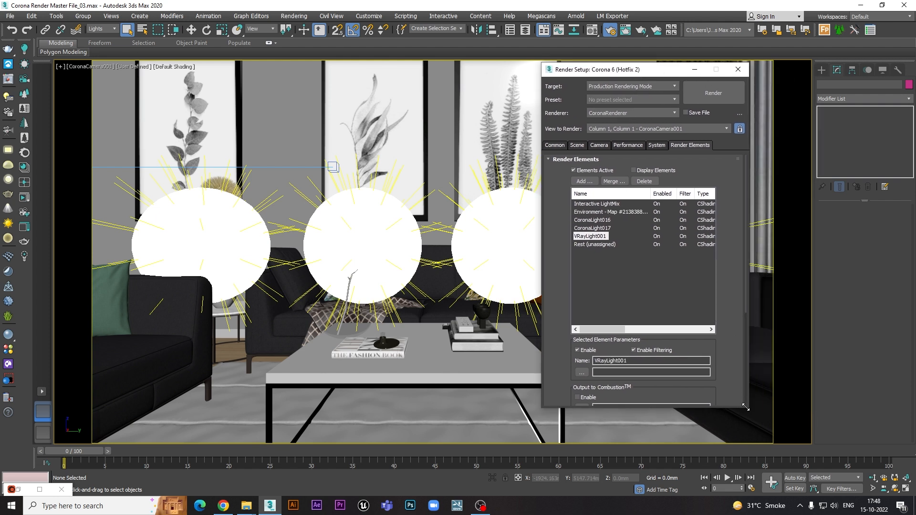
{"action": "mouse_move", "coordinate": [663, 63]}
{"action": "left_mouse_down"}
{"action": "mouse_move", "coordinate": [664, 79]}
{"action": "mouse_move", "coordinate": [664, 58]}
{"action": "mouse_move", "coordinate": [832, 295]}
{"action": "mouse_move", "coordinate": [773, 231]}
{"action": "mouse_move", "coordinate": [706, 74]}
{"action": "mouse_move", "coordinate": [673, 71]}
{"action": "left_mouse_up"}
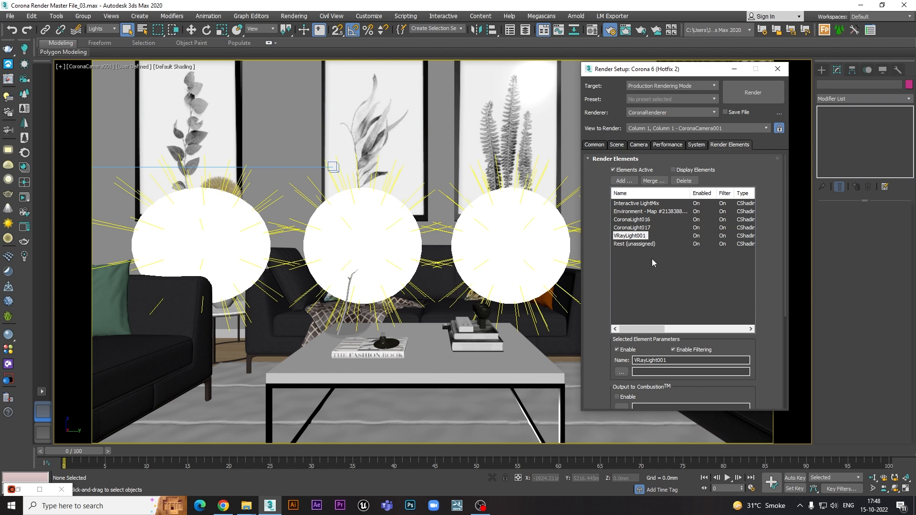
{"action": "left_click", "coordinate": [684, 181]}
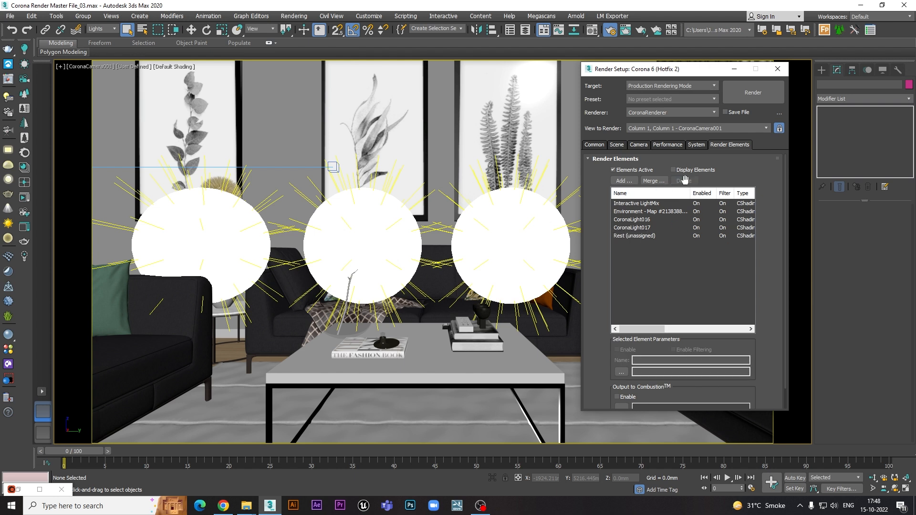
Step: Select the CoronaLight016 layer and uncover the camera view to compare the layer list with the four sphere lights
{"action": "left_click", "coordinate": [630, 220]}
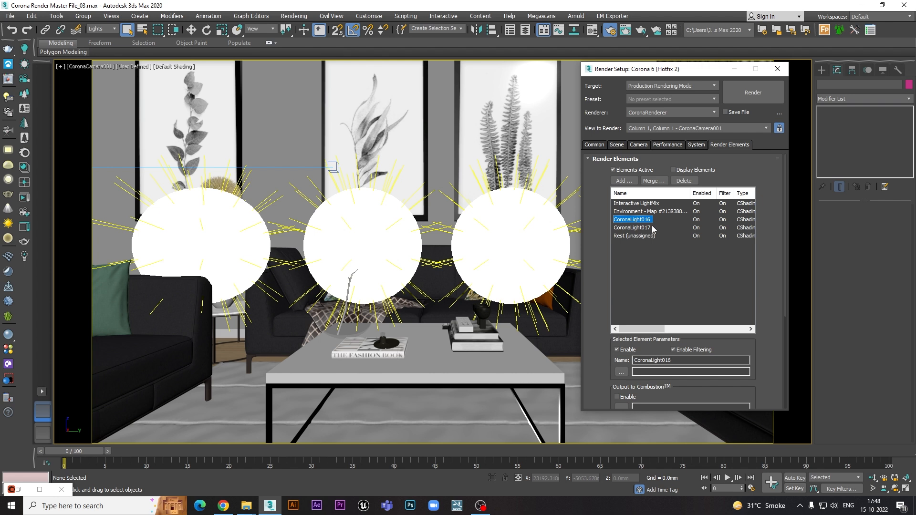
{"action": "left_click_drag", "start_coordinate": [687, 70], "coordinate": [672, 320]}
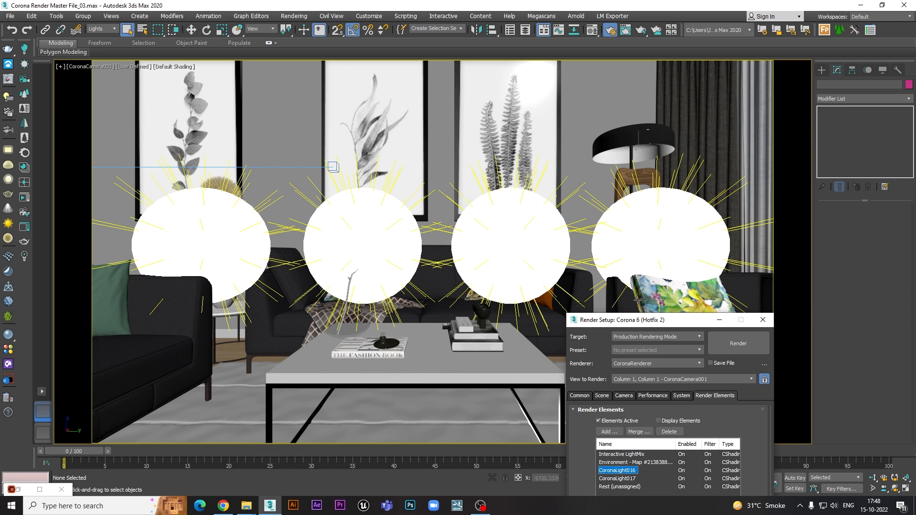
{"action": "left_click_drag", "start_coordinate": [666, 323], "coordinate": [671, 155]}
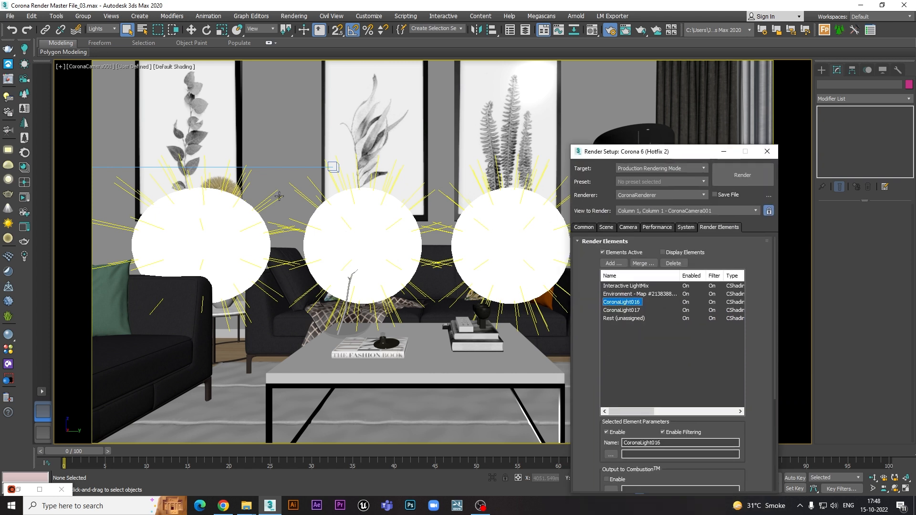
Step: Show the Corona frame buffer and place it so its LightMix layers can be seen
{"action": "right_click", "coordinate": [302, 191]}
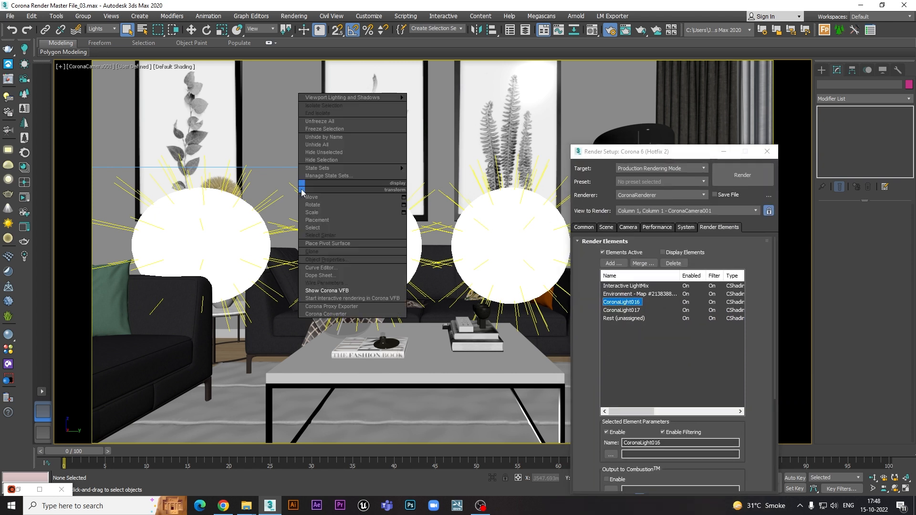
{"action": "left_click", "coordinate": [337, 293]}
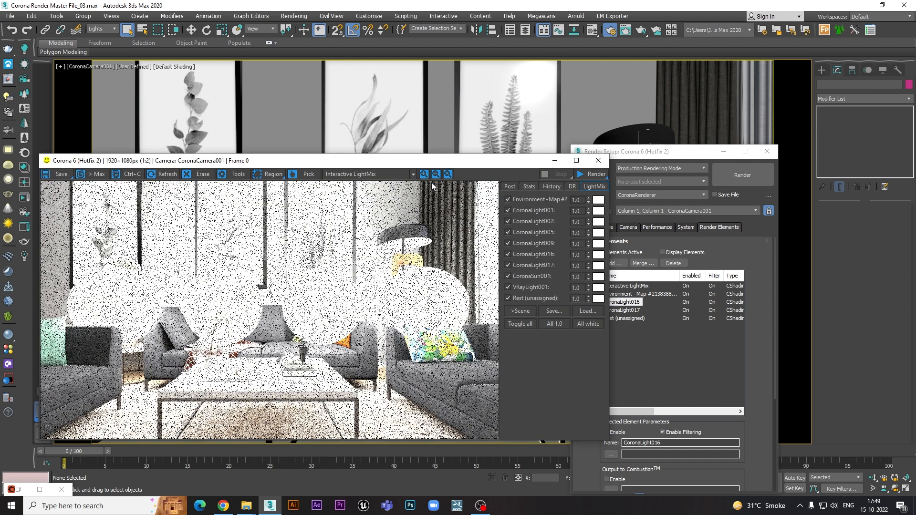
{"action": "left_click_drag", "start_coordinate": [426, 163], "coordinate": [443, 59]}
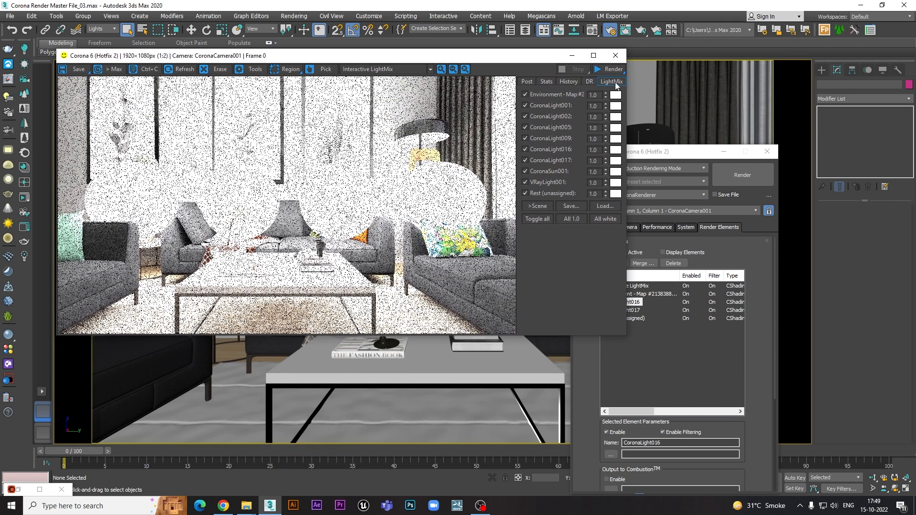
Step: Render the camera view and switch the Environment layer off and back on in the LightMix
{"action": "left_click", "coordinate": [612, 70]}
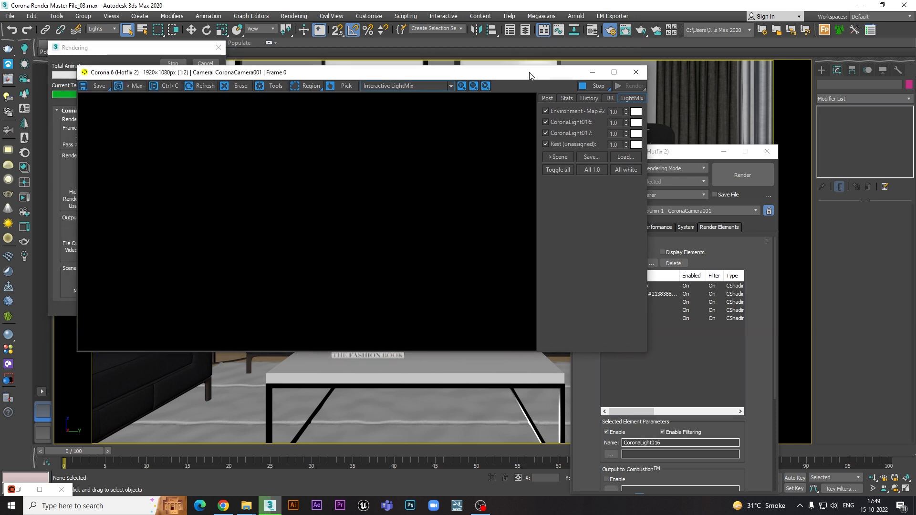
{"action": "left_click", "coordinate": [547, 111]}
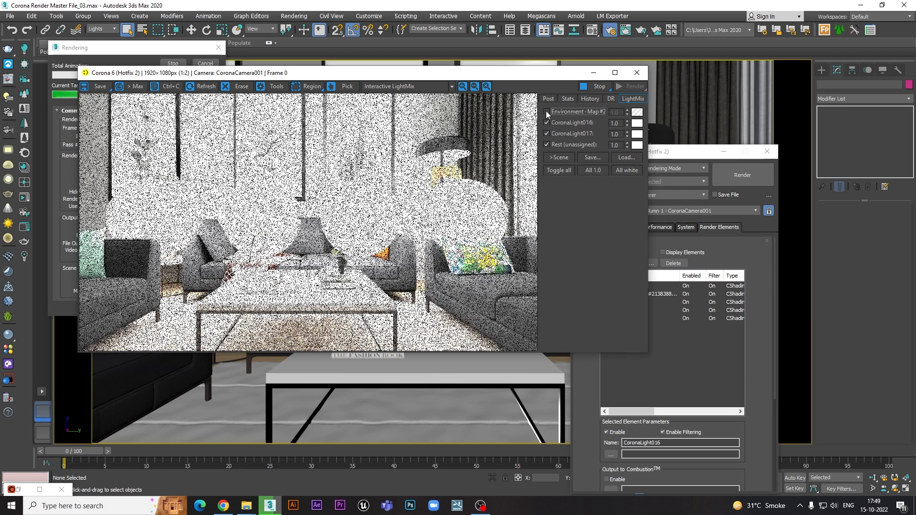
{"action": "left_click", "coordinate": [546, 111]}
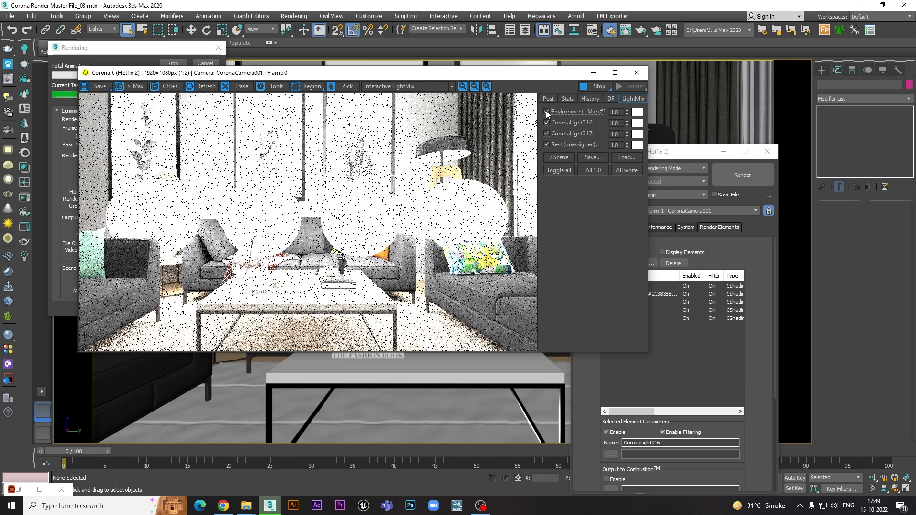
Step: Toggle the CoronaLight016 layer off and on repeatedly to examine which sphere lights it controls
{"action": "left_click", "coordinate": [546, 122]}
{"action": "left_click", "coordinate": [546, 122]}
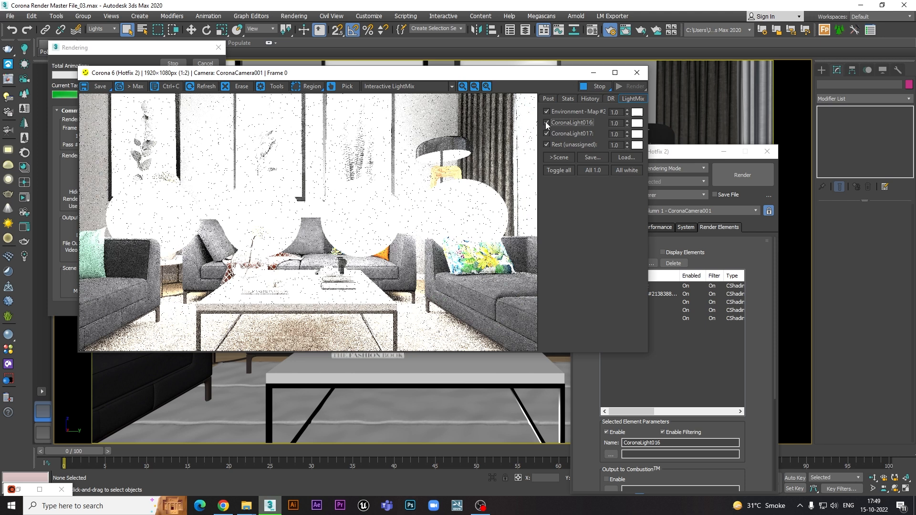
{"action": "left_click", "coordinate": [546, 122]}
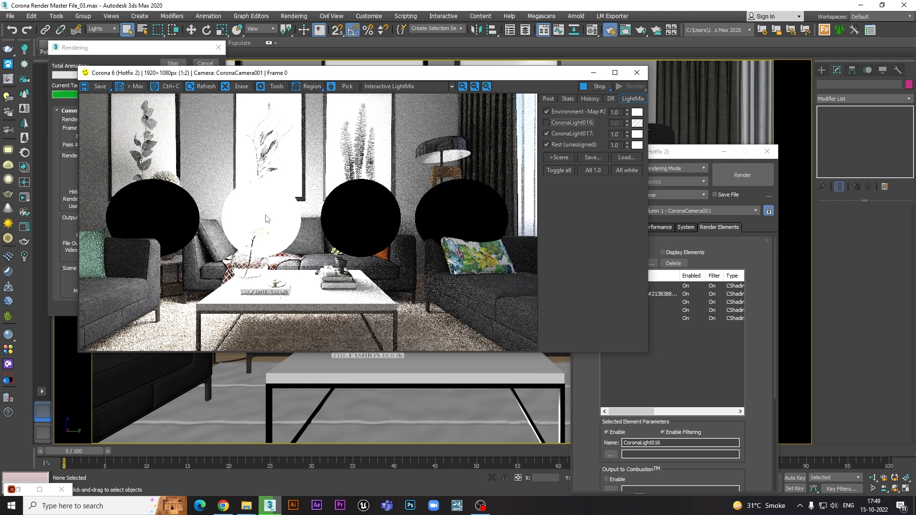
{"action": "left_click", "coordinate": [547, 122]}
{"action": "left_click", "coordinate": [547, 122]}
{"action": "left_click", "coordinate": [546, 122]}
{"action": "left_click", "coordinate": [546, 123]}
{"action": "left_click", "coordinate": [546, 123]}
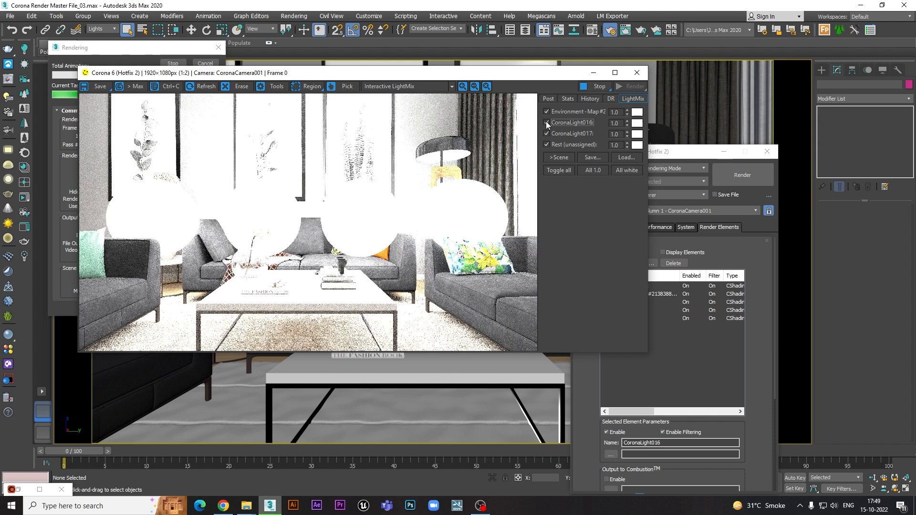
Step: Try CoronaLight016 at an intensity of 0.5 and reduce it to 0.1, and set CoronaLight017 to 0.2
{"action": "double_click", "coordinate": [615, 123]}
{"action": "type", "text": "0.5"}
{"action": "key", "text": "Return"}
{"action": "type", "text": "0.1"}
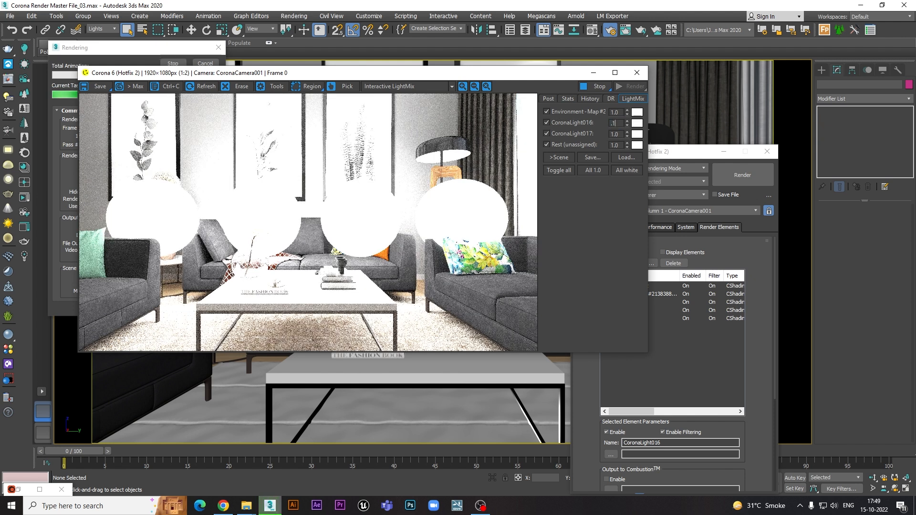
{"action": "key", "text": "Return"}
{"action": "double_click", "coordinate": [614, 134]}
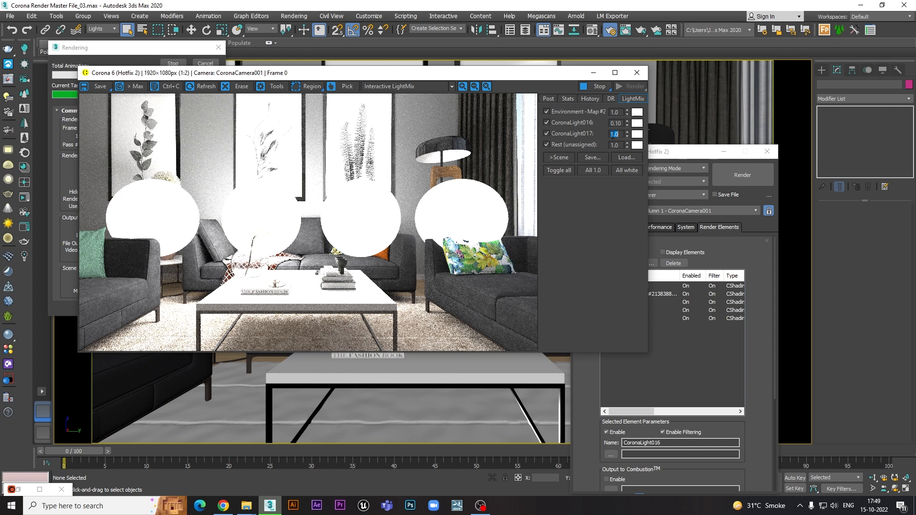
{"action": "type", "text": "0.2"}
{"action": "key", "text": "Return"}
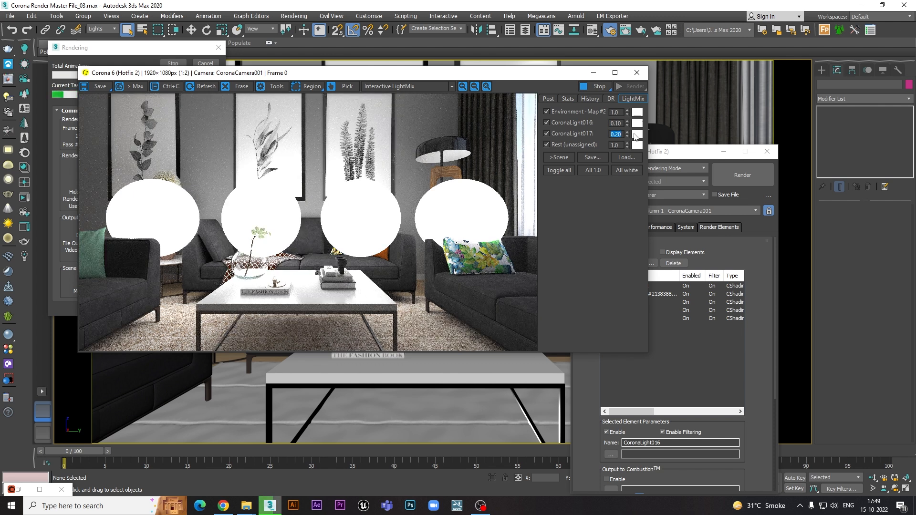
Step: Tint the CoronaLight017 layer orange with a colour temperature of about 1813 K
{"action": "left_click", "coordinate": [637, 135]}
{"action": "left_click", "coordinate": [278, 191]}
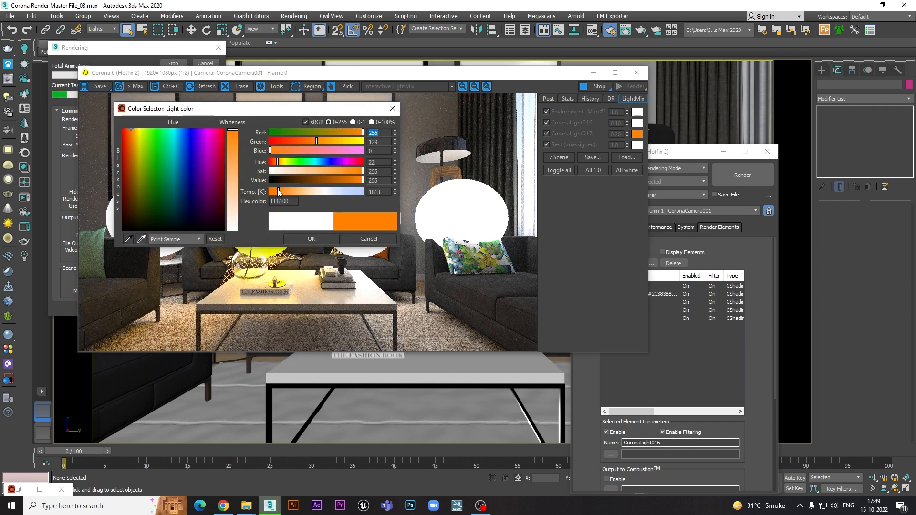
{"action": "left_click", "coordinate": [312, 238]}
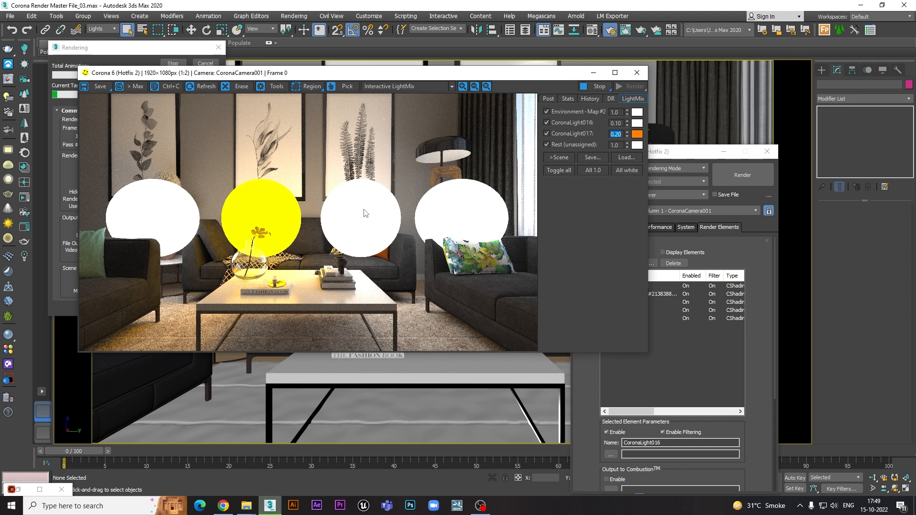
Step: Toggle the CoronaLight016 layer again to compare the three instanced spheres with the orange-tinted sphere
{"action": "left_click", "coordinate": [547, 122]}
{"action": "left_click", "coordinate": [547, 123]}
{"action": "left_click", "coordinate": [547, 123]}
{"action": "left_click", "coordinate": [549, 119]}
{"action": "left_click", "coordinate": [547, 123]}
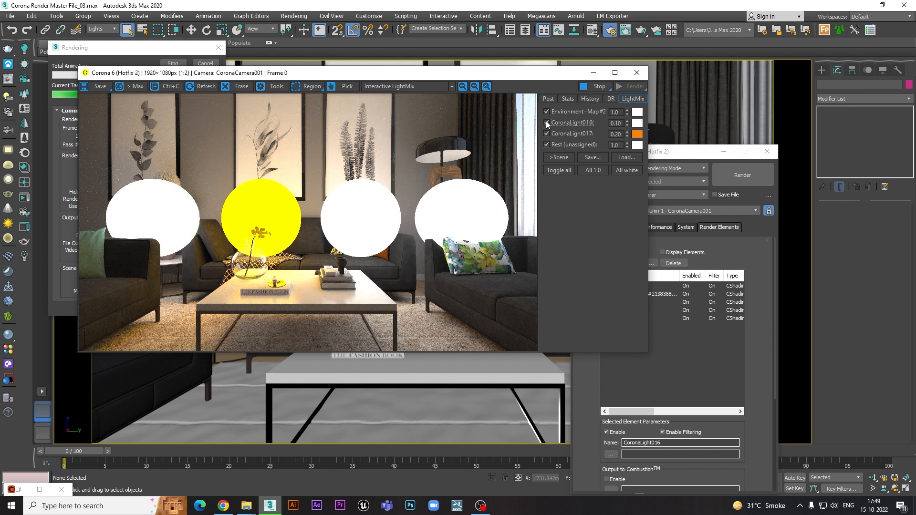
Step: Stop the render and close the frame buffer and the Render Setup window
{"action": "left_click", "coordinate": [588, 87]}
{"action": "left_click", "coordinate": [636, 72]}
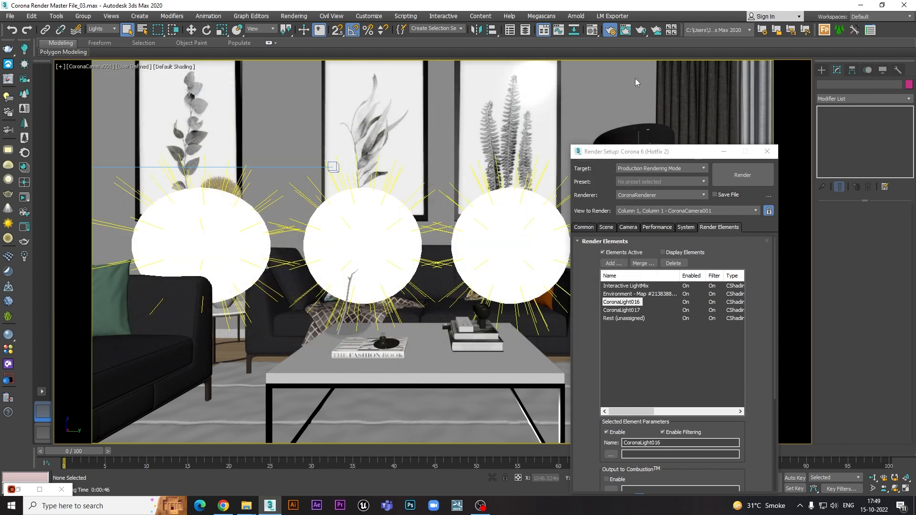
{"action": "left_click_drag", "start_coordinate": [656, 153], "coordinate": [627, 90]}
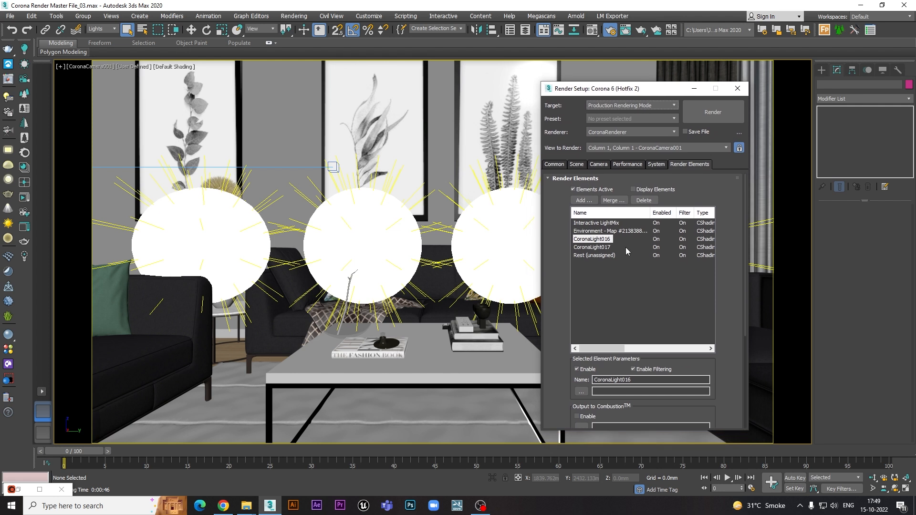
{"action": "left_click", "coordinate": [737, 88]}
Step: Isolate all the scene lights in a wireframe Top view and clear the selection
{"action": "key", "text": "F3"}
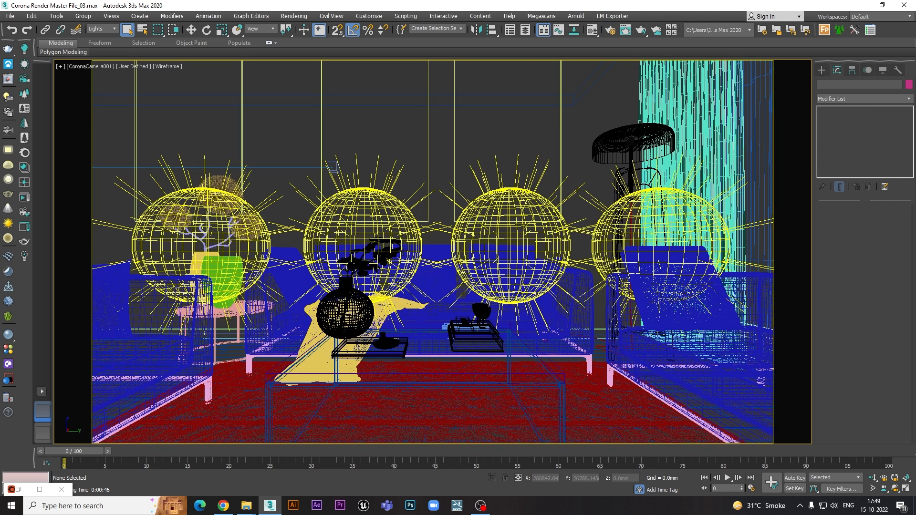
{"action": "key", "text": "t"}
{"action": "scroll", "coordinate": [414, 219], "scroll_direction": "down", "scroll_amount": 8}
{"action": "scroll", "coordinate": [431, 198], "scroll_direction": "up", "scroll_amount": 4}
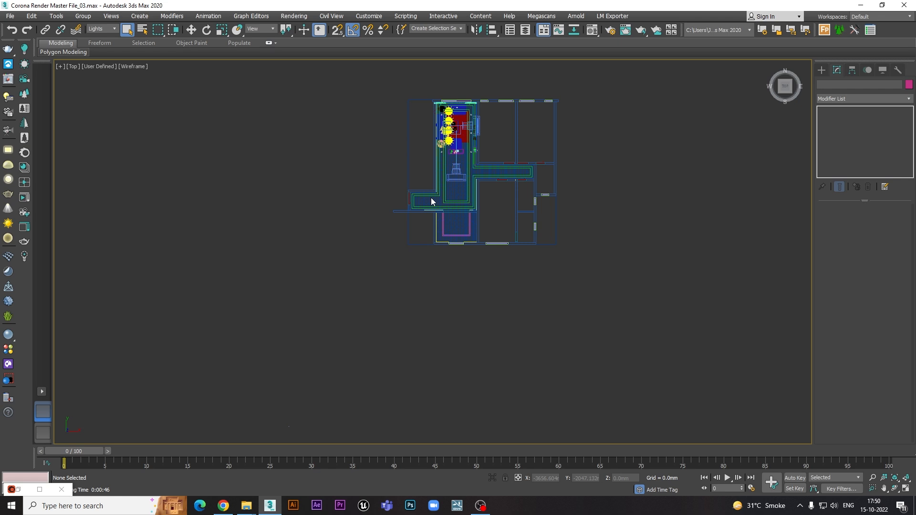
{"action": "key", "text": "ctrl+a"}
{"action": "key", "text": "alt+q"}
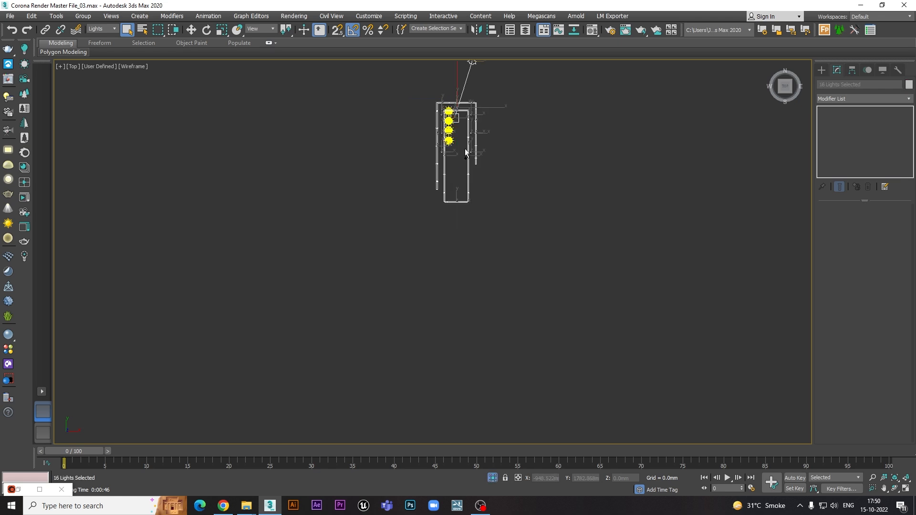
{"action": "scroll", "coordinate": [464, 157], "scroll_direction": "up", "scroll_amount": 5}
{"action": "left_click", "coordinate": [481, 188]}
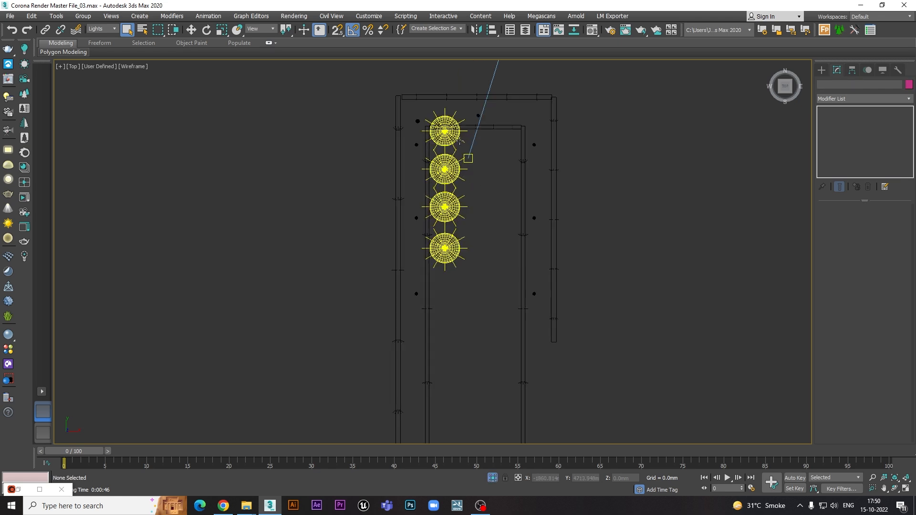
Step: Delete the four sphere lights and leave isolation mode
{"action": "left_click", "coordinate": [453, 137]}
{"action": "left_click", "coordinate": [448, 179], "text": "ctrl"}
{"action": "left_click", "coordinate": [448, 213], "text": "ctrl"}
{"action": "left_click", "coordinate": [450, 241], "text": "ctrl"}
{"action": "key", "text": "Delete"}
{"action": "key", "text": "alt+q"}
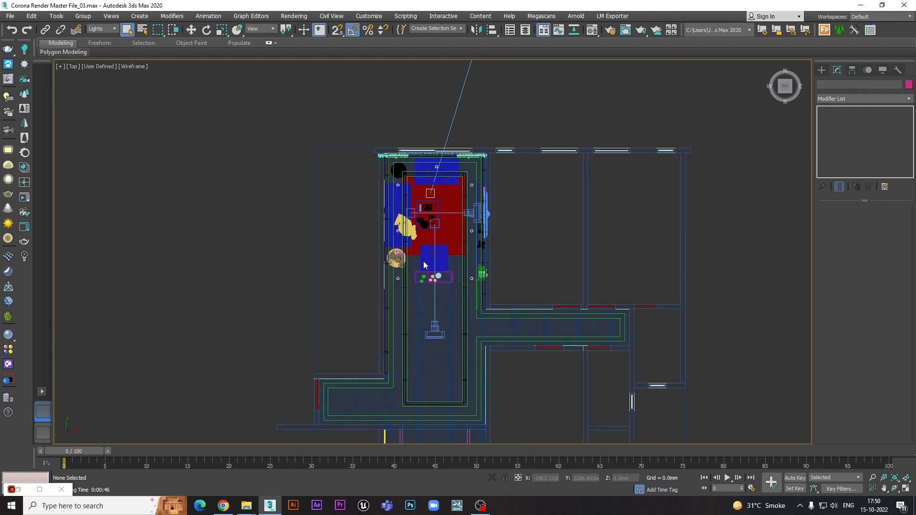
Step: Return to the CoronaCamera001 view with default shading
{"action": "key", "text": "c"}
{"action": "double_click", "coordinate": [433, 183]}
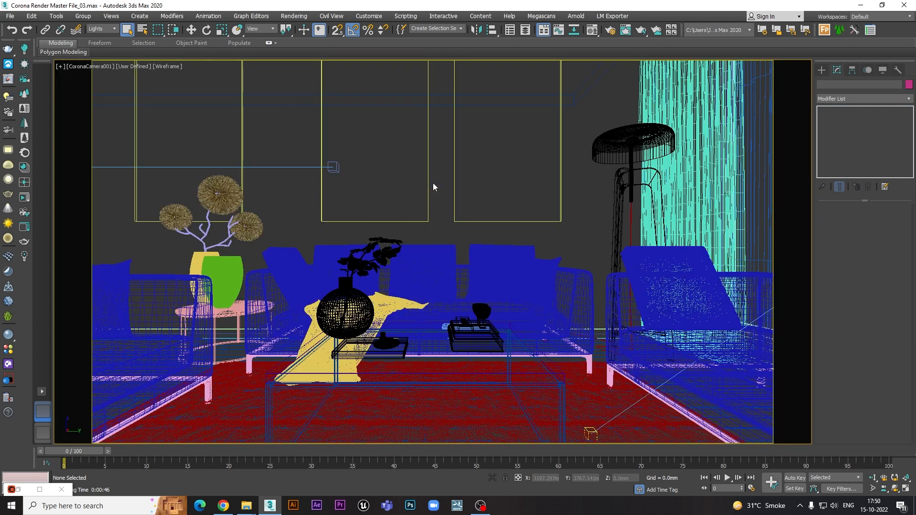
{"action": "key", "text": "shift+f"}
{"action": "key", "text": "F3"}
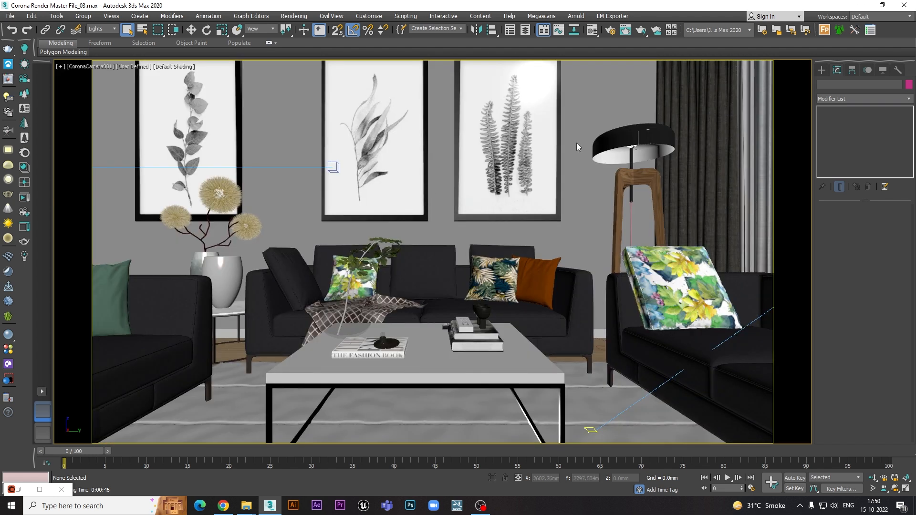
Step: Delete all LightMix and light layer entries from the render elements in Render Setup
{"action": "left_click", "coordinate": [607, 32]}
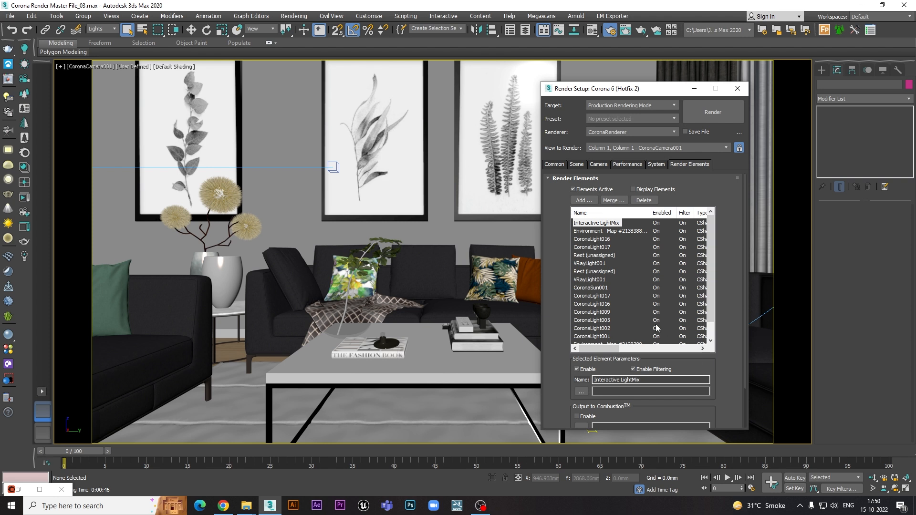
{"action": "scroll", "coordinate": [606, 319], "scroll_direction": "down", "scroll_amount": 2}
{"action": "left_click_drag", "start_coordinate": [608, 338], "coordinate": [643, 237]}
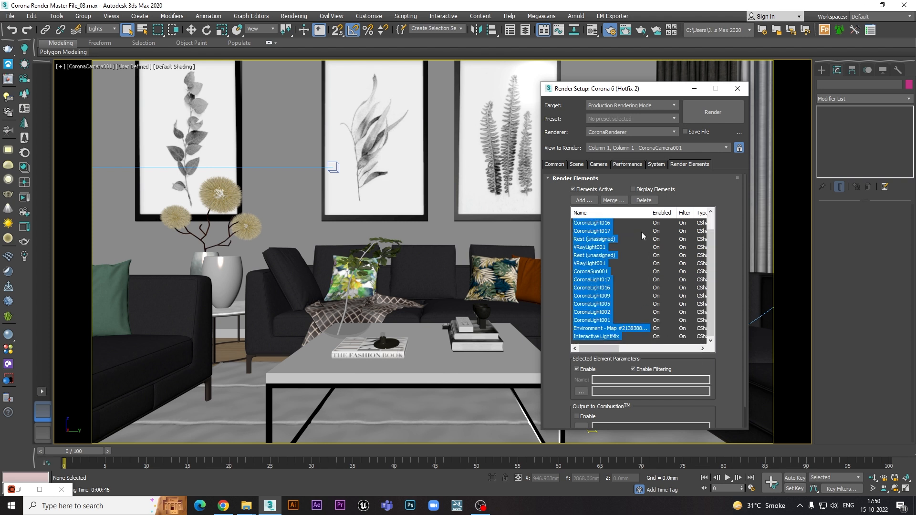
{"action": "left_click", "coordinate": [641, 199]}
Step: Open the Corona Material Library from the Scene render settings and browse Basic SSS, Carpaints, Carpets and Ceramic Tiles
{"action": "left_click", "coordinate": [575, 164]}
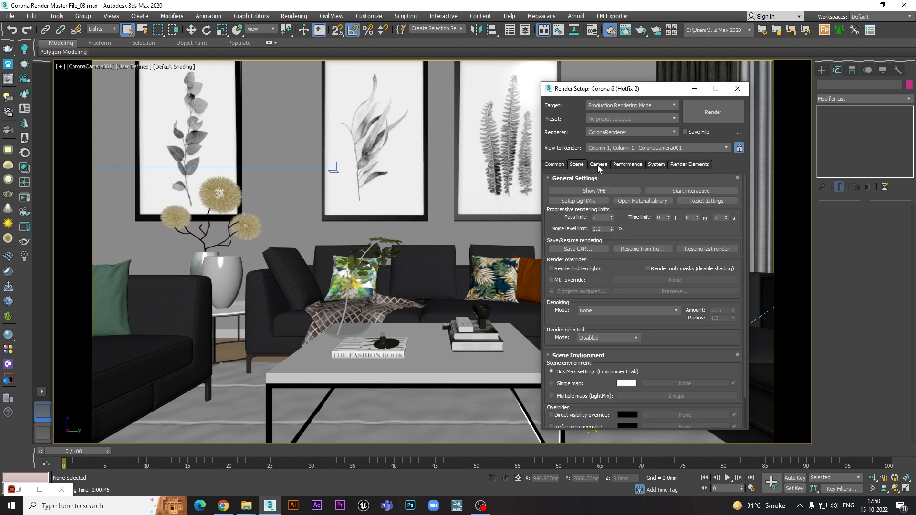
{"action": "left_click_drag", "start_coordinate": [651, 93], "coordinate": [667, 72]}
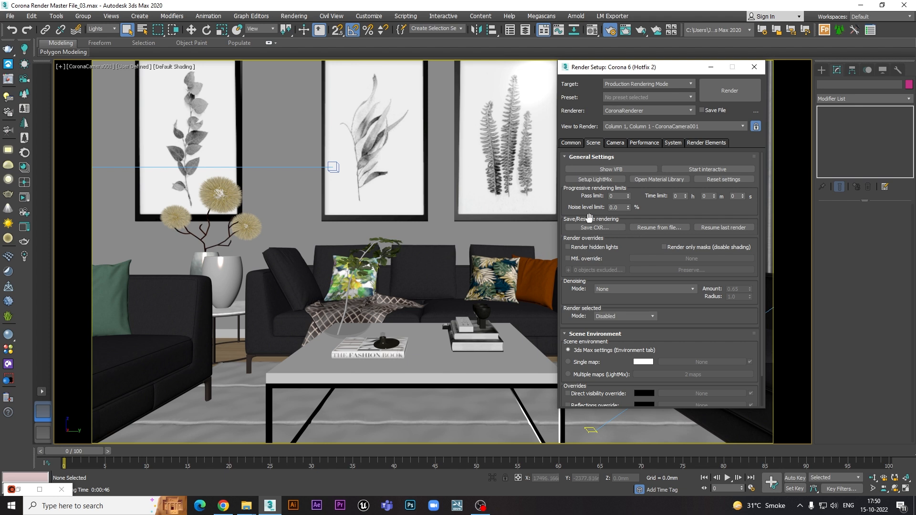
{"action": "left_click", "coordinate": [648, 180]}
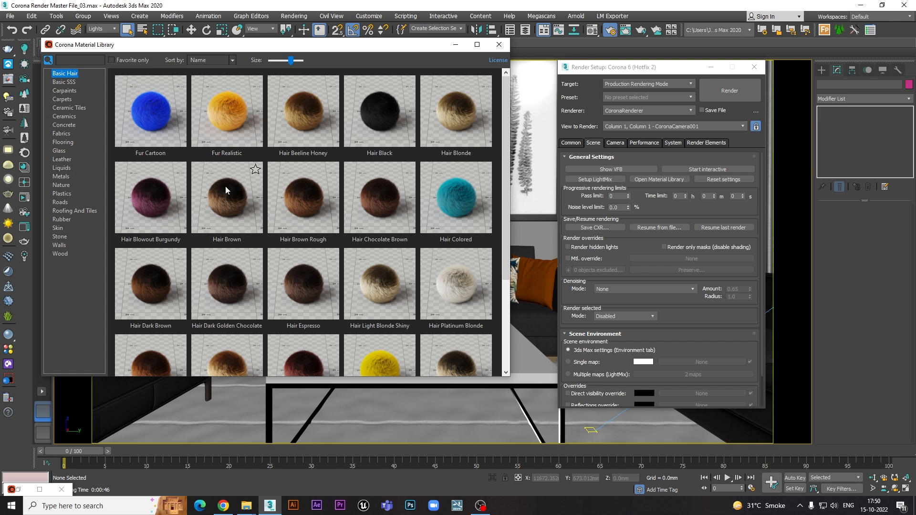
{"action": "left_click", "coordinate": [62, 82]}
{"action": "left_click", "coordinate": [62, 91]}
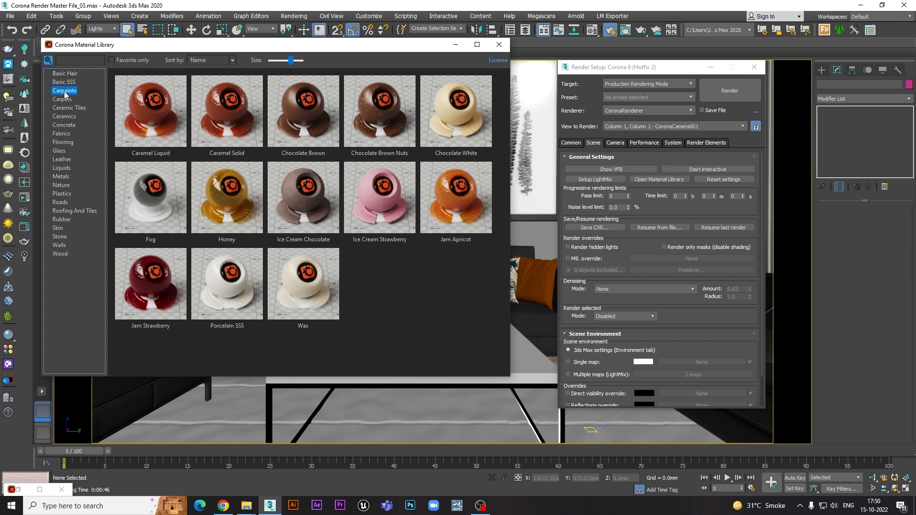
{"action": "left_click", "coordinate": [65, 99]}
{"action": "left_click", "coordinate": [66, 108]}
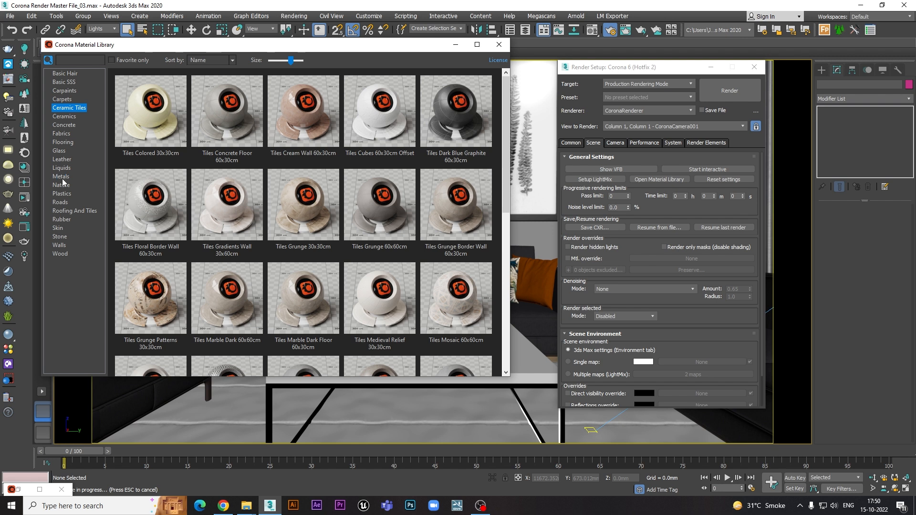
Step: Browse the Ceramics, Concrete and Flooring materials, check the options offered for Flooring Herringbone Light, and close the library
{"action": "left_click", "coordinate": [68, 116]}
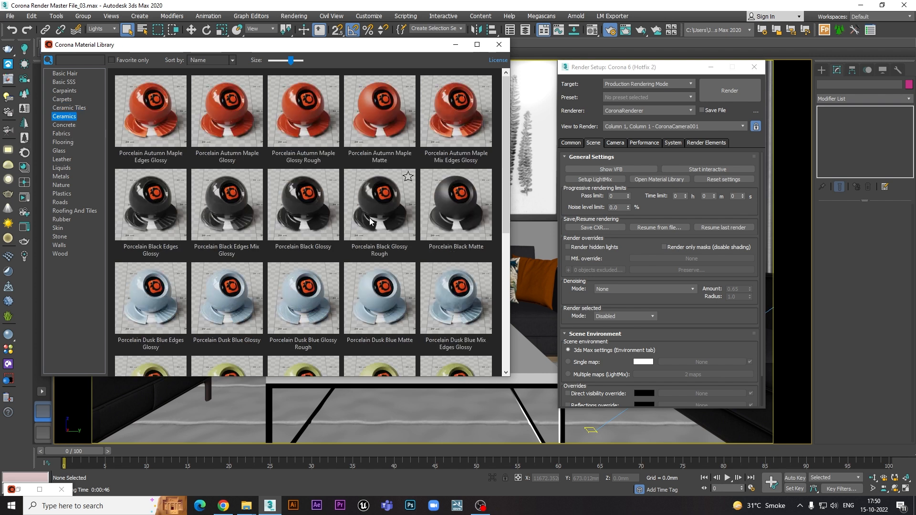
{"action": "scroll", "coordinate": [353, 213], "scroll_direction": "down", "scroll_amount": 2}
{"action": "left_click", "coordinate": [62, 125]}
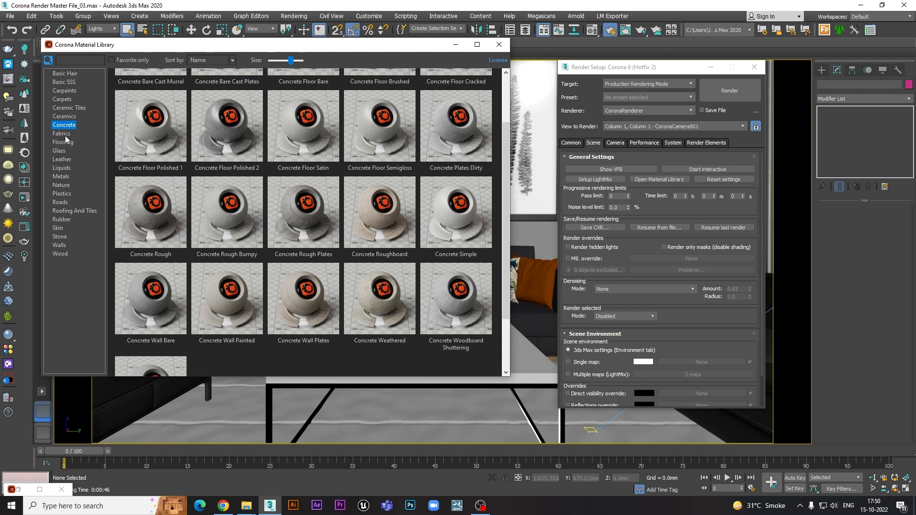
{"action": "left_click", "coordinate": [64, 141]}
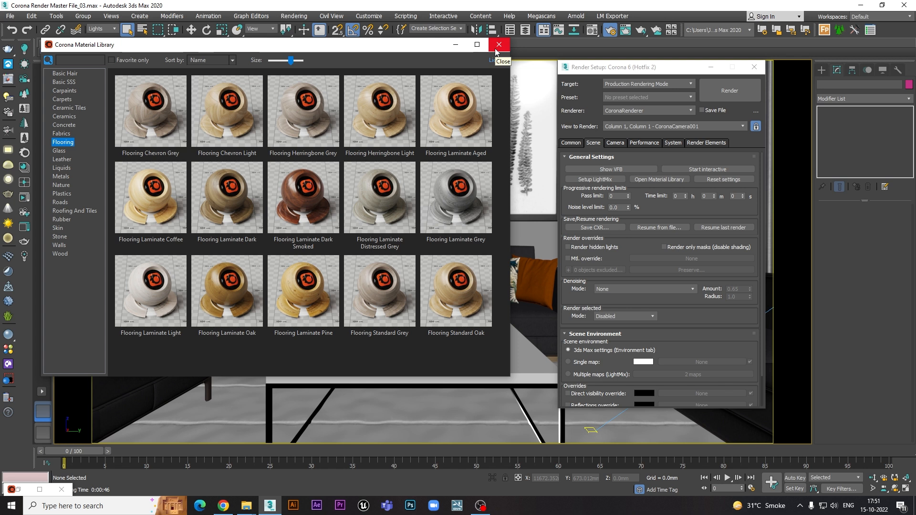
{"action": "right_click", "coordinate": [378, 116]}
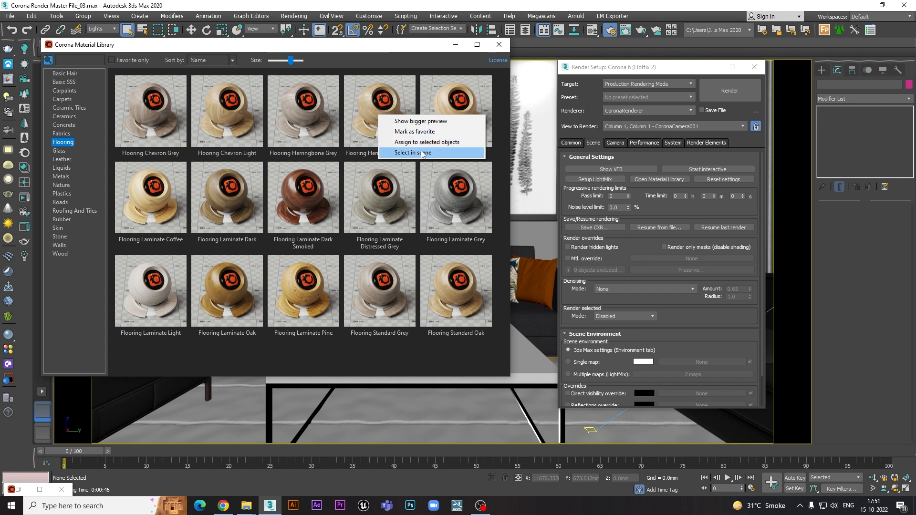
{"action": "left_click", "coordinate": [499, 44]}
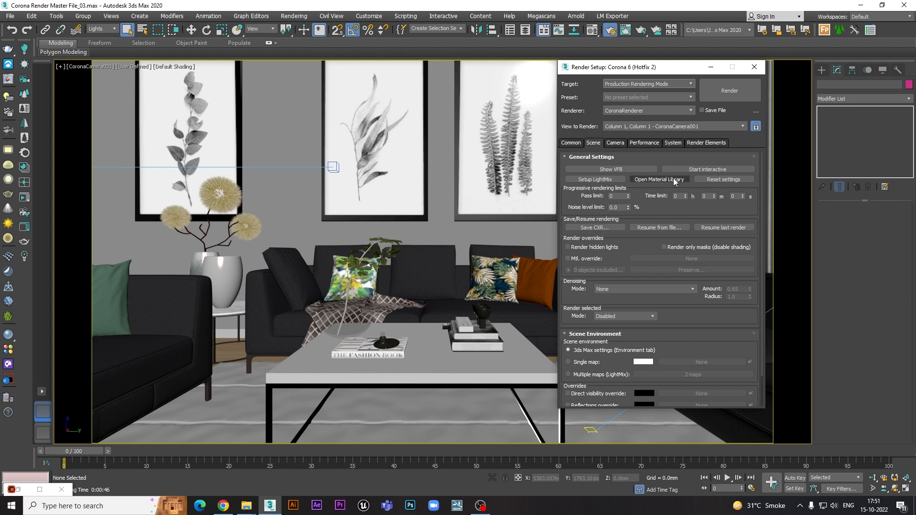
Step: Start interactive rendering and move the frame buffer clear of the Render Setup window
{"action": "left_click", "coordinate": [691, 170]}
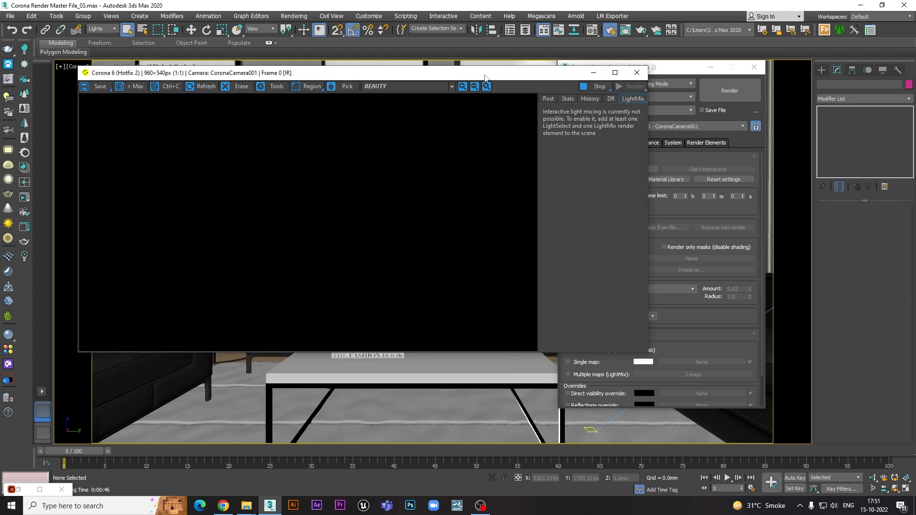
{"action": "left_click_drag", "start_coordinate": [484, 79], "coordinate": [380, 96]}
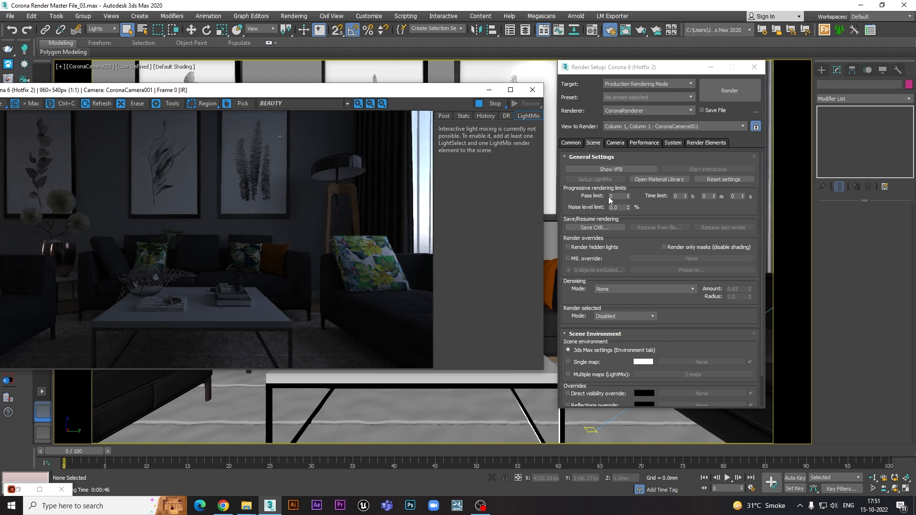
Step: Set the progressive rendering pass limit to 2 and move the frame buffer slightly over the Render Setup window
{"action": "left_click", "coordinate": [609, 196]}
{"action": "double_click", "coordinate": [615, 196]}
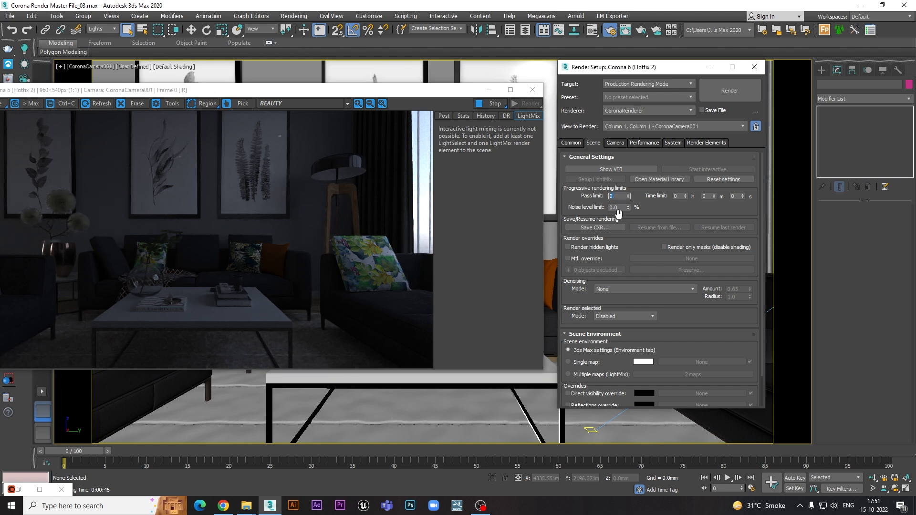
{"action": "type", "text": "2"}
{"action": "left_click_drag", "start_coordinate": [367, 90], "coordinate": [389, 88]}
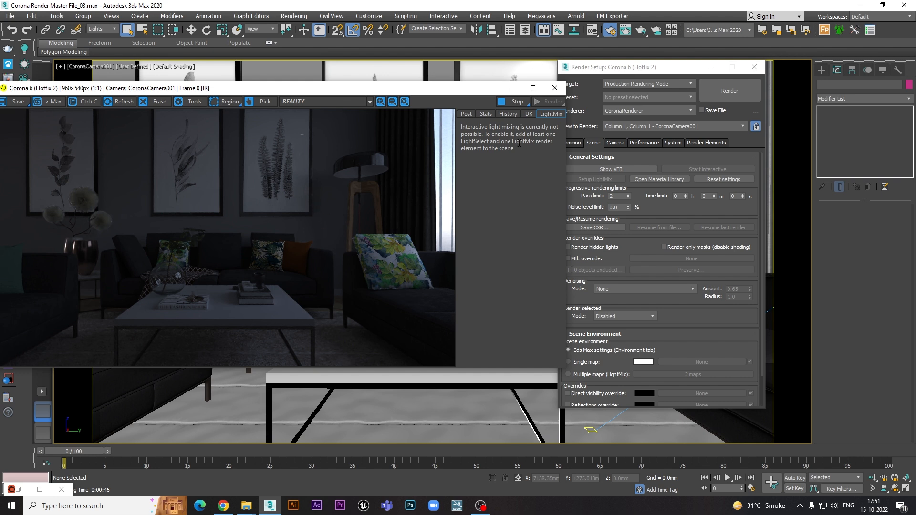
Step: Stop interactive rendering, run a full render with the pass limit, and arrange the progress window beside the frame buffer
{"action": "left_click", "coordinate": [516, 102]}
{"action": "left_click", "coordinate": [549, 103]}
{"action": "left_click_drag", "start_coordinate": [180, 52], "coordinate": [206, 225]}
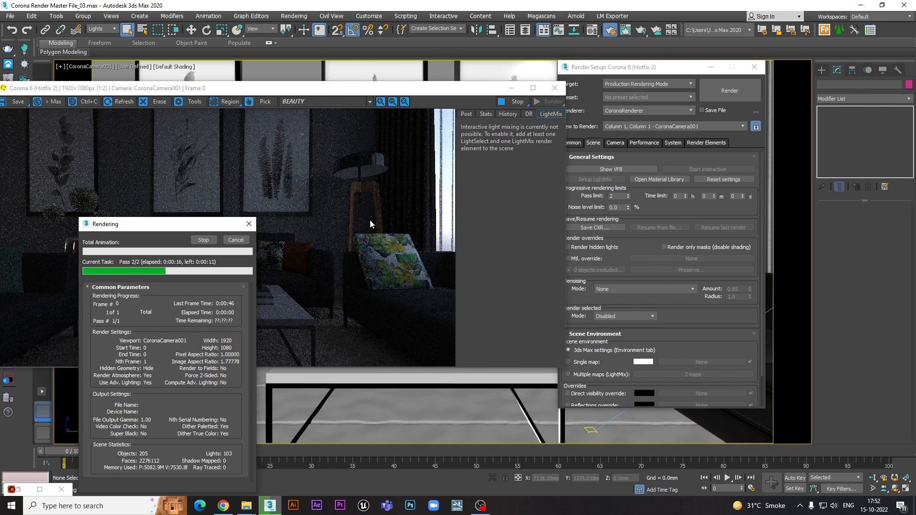
{"action": "left_click_drag", "start_coordinate": [407, 89], "coordinate": [414, 50]}
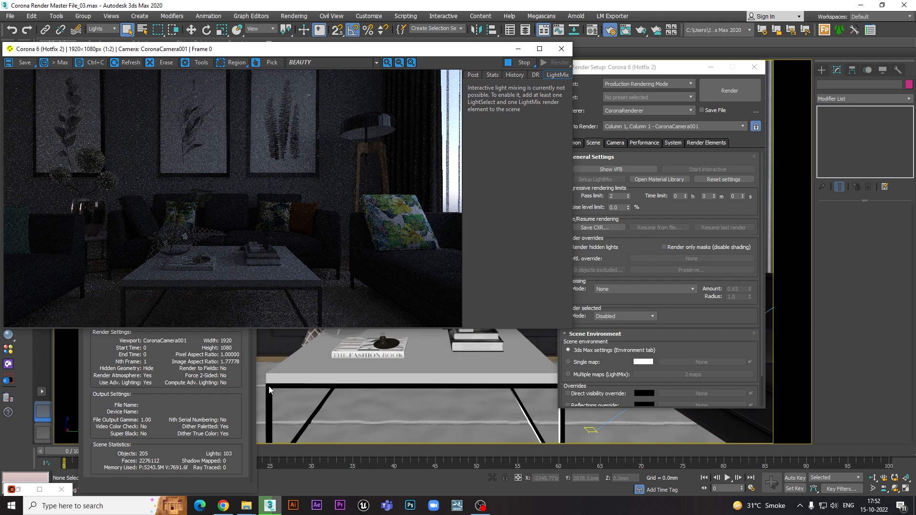
{"action": "left_click", "coordinate": [173, 407]}
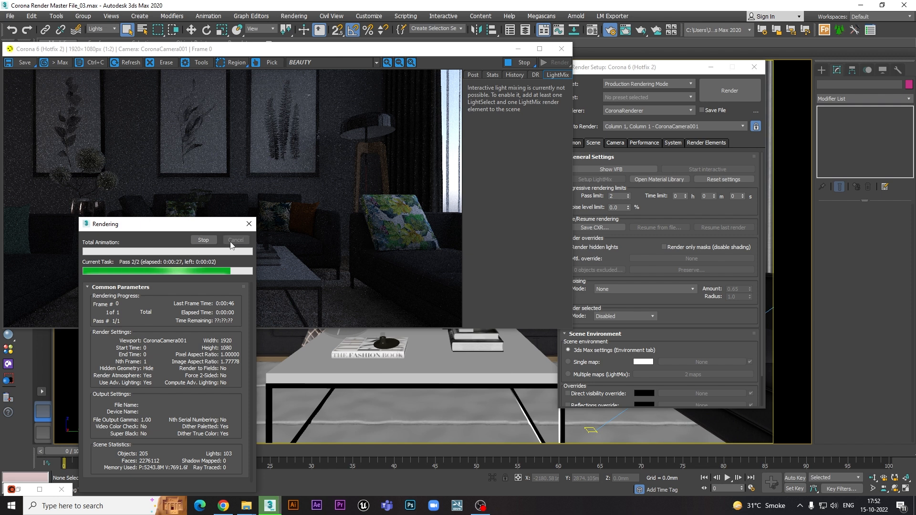
{"action": "left_click", "coordinate": [682, 206]}
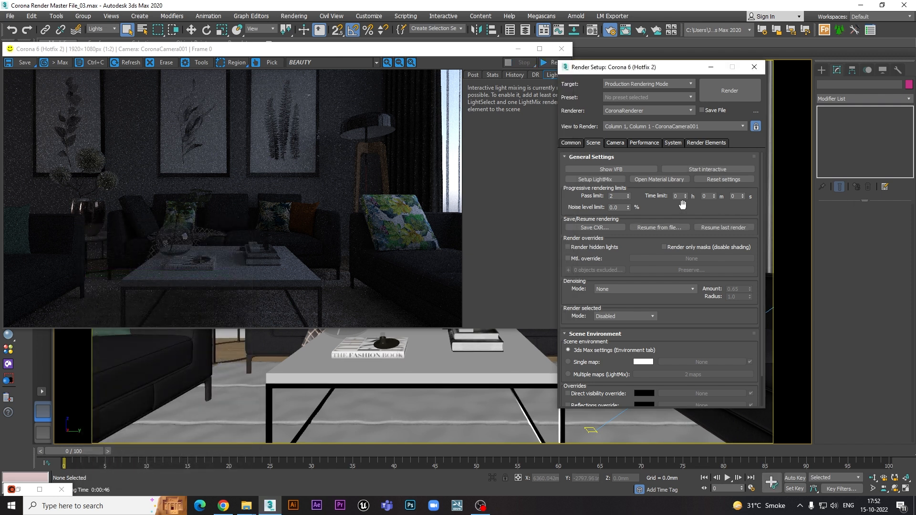
Step: Point out the time limit fields, reset the pass limit to 0, and set the noise level limit to 6%
{"action": "left_click", "coordinate": [680, 196]}
{"action": "left_click", "coordinate": [703, 197]}
{"action": "left_click", "coordinate": [733, 197]}
{"action": "left_click", "coordinate": [619, 207]}
{"action": "left_click", "coordinate": [615, 196]}
{"action": "type", "text": "0"}
{"action": "key", "text": "Tab"}
{"action": "type", "text": "6"}
{"action": "key", "text": "Return"}
Step: Render the scene with the noise level limit and keep the progress window in view over the frame buffer
{"action": "left_click", "coordinate": [551, 63]}
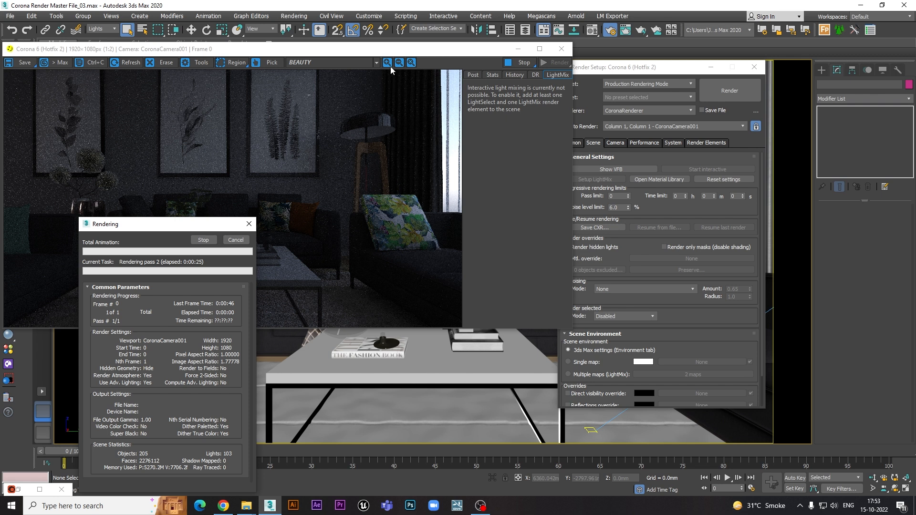
{"action": "left_click_drag", "start_coordinate": [388, 51], "coordinate": [399, 41]}
{"action": "left_click", "coordinate": [162, 407]}
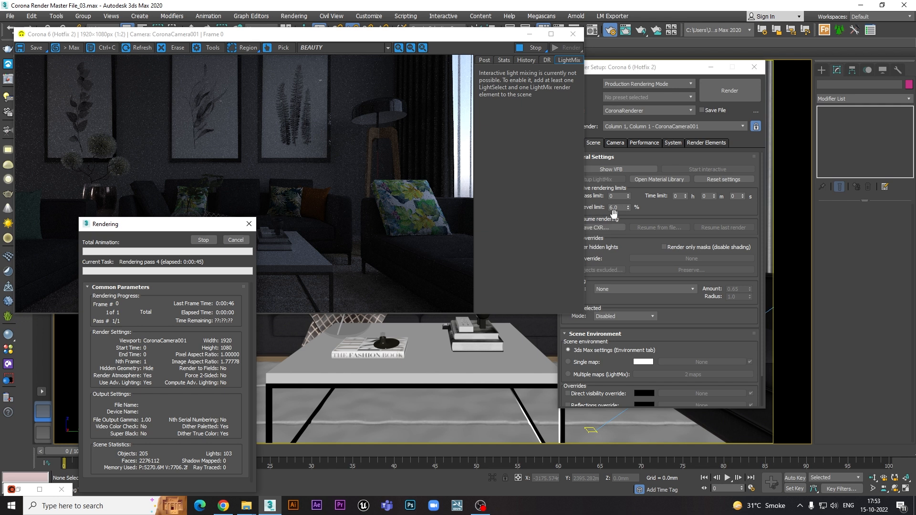
Step: Set the noise level limit to 0.6%, cancel the running render, and restart the render briefly before cancelling it
{"action": "left_click", "coordinate": [620, 207]}
{"action": "left_click_drag", "start_coordinate": [620, 207], "coordinate": [604, 207]}
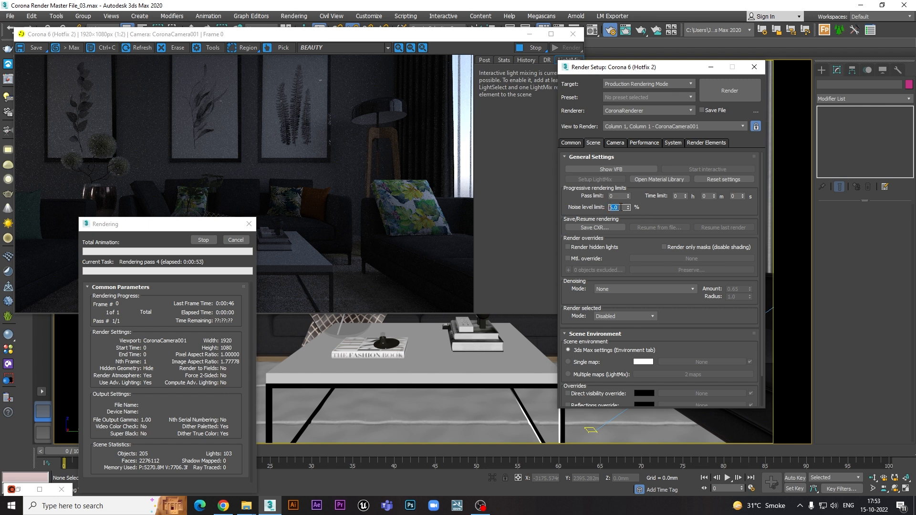
{"action": "type", "text": "0.6"}
{"action": "key", "text": "Return"}
{"action": "left_click", "coordinate": [235, 241]}
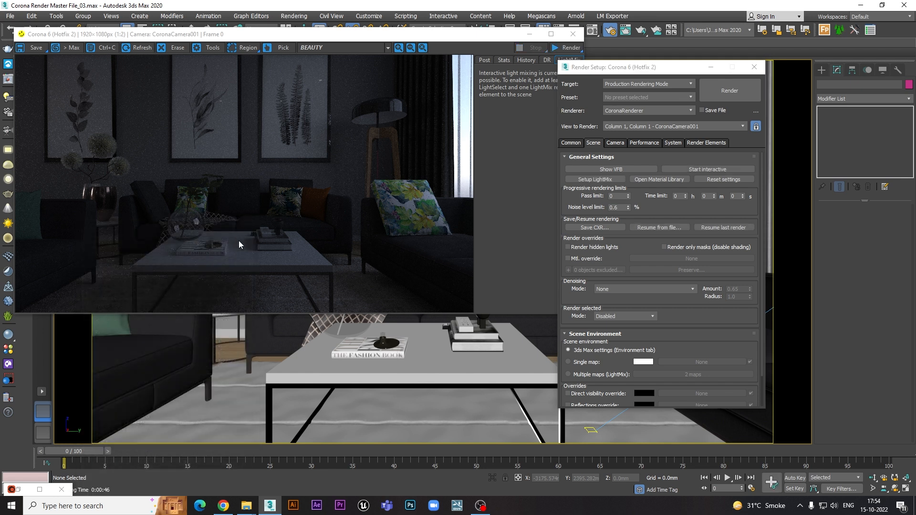
{"action": "left_click", "coordinate": [568, 48]}
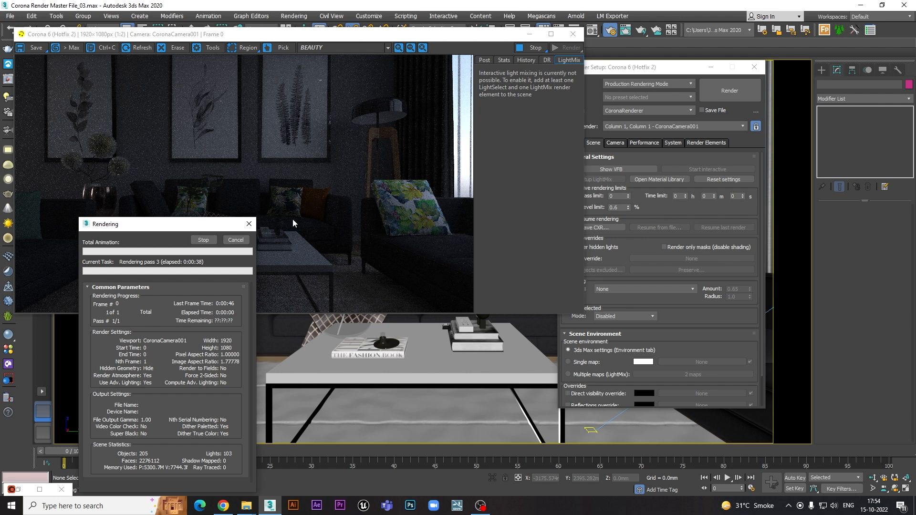
{"action": "left_click", "coordinate": [234, 240]}
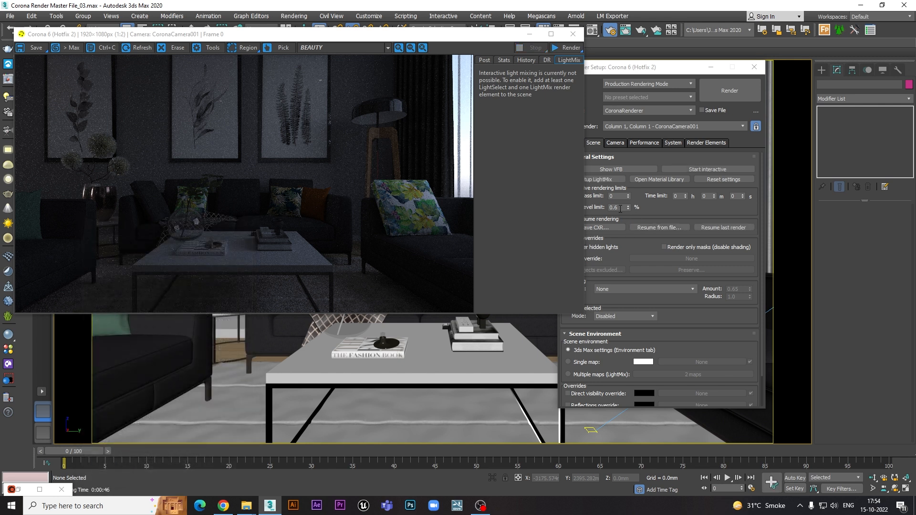
Step: Try a noise level limit of 3.2%, and set it back to 6%
{"action": "left_click", "coordinate": [620, 209]}
{"action": "double_click", "coordinate": [612, 209]}
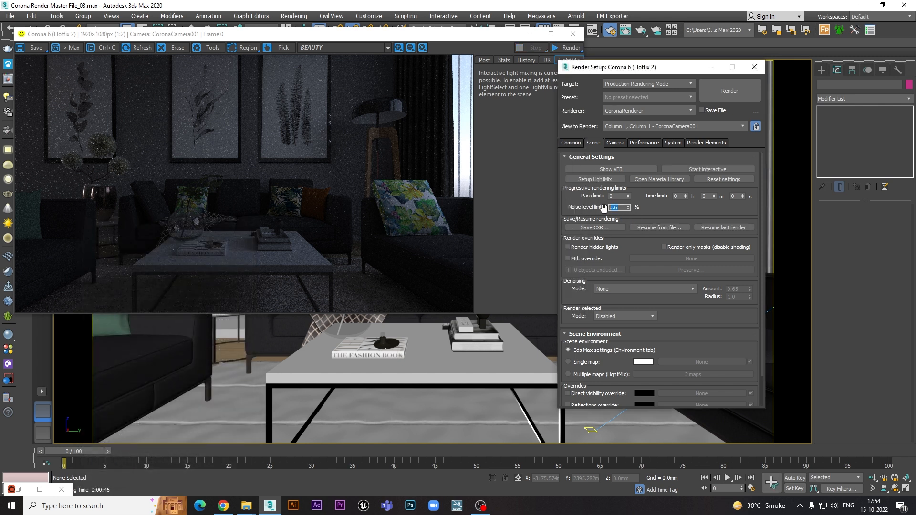
{"action": "type", "text": "3"}
{"action": "type", "text": "."}
{"action": "type", "text": "2"}
{"action": "key", "text": "Return"}
{"action": "type", "text": "6"}
{"action": "key", "text": "Return"}
Step: Check the file dialogs for saving the render as CXR and for resuming from a file, and cancel both
{"action": "scroll", "coordinate": [654, 210], "scroll_direction": "down", "scroll_amount": 1}
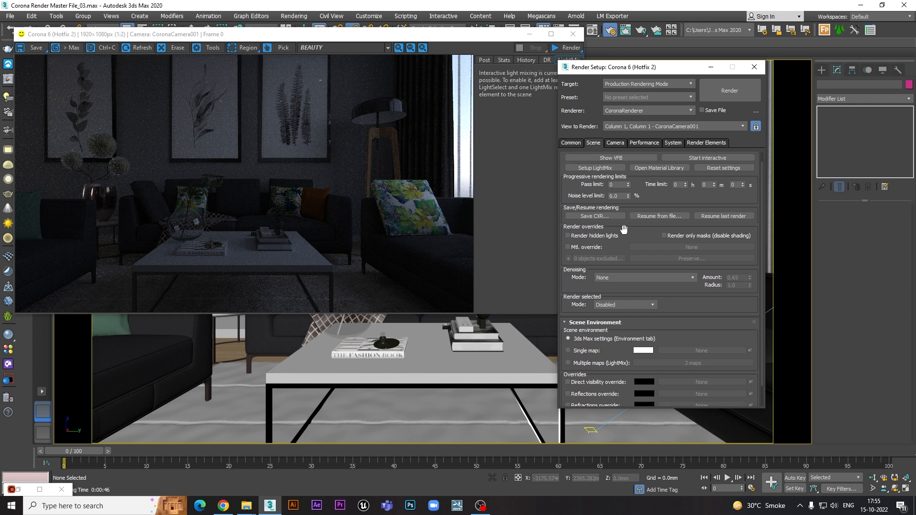
{"action": "scroll", "coordinate": [623, 230], "scroll_direction": "up", "scroll_amount": 1}
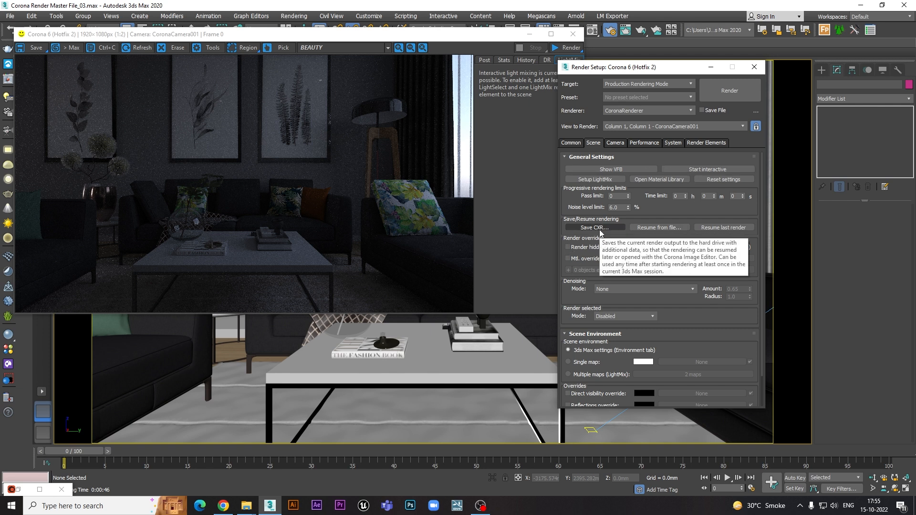
{"action": "left_click", "coordinate": [599, 229]}
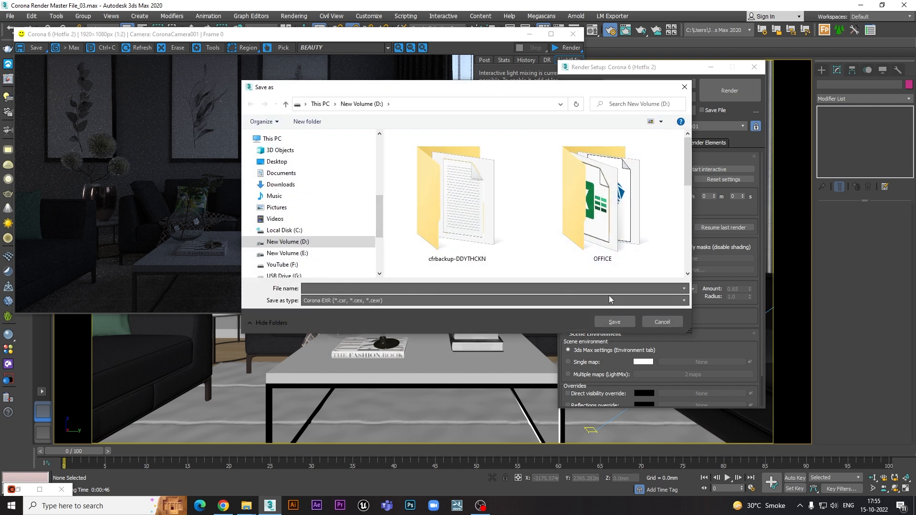
{"action": "left_click", "coordinate": [668, 322]}
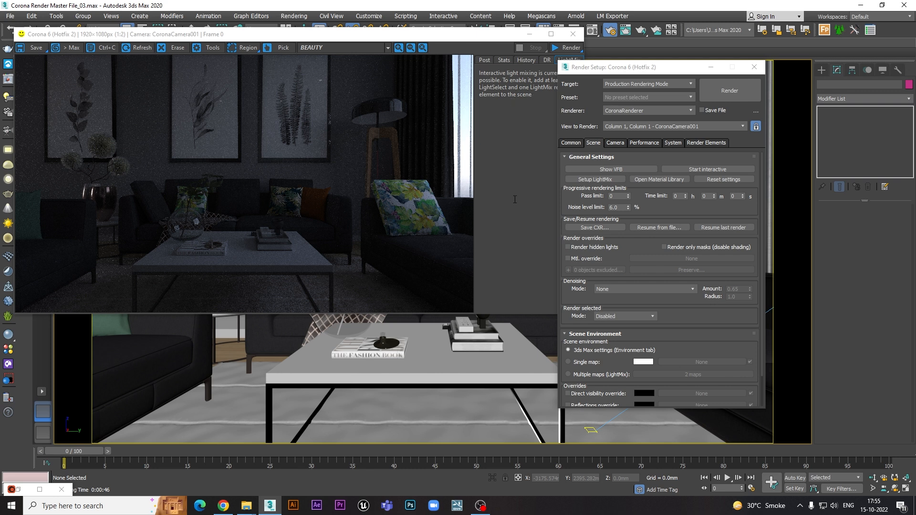
{"action": "left_click_drag", "start_coordinate": [488, 36], "coordinate": [438, 40]}
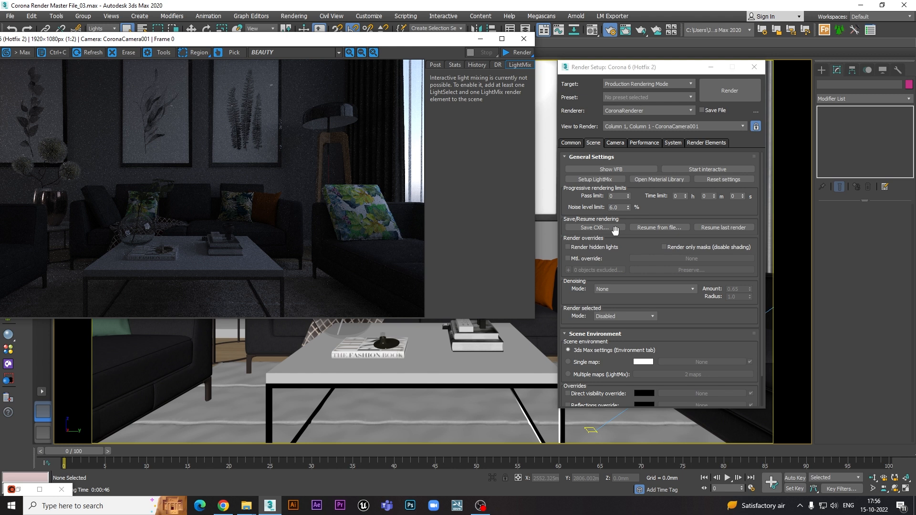
{"action": "left_click", "coordinate": [665, 227]}
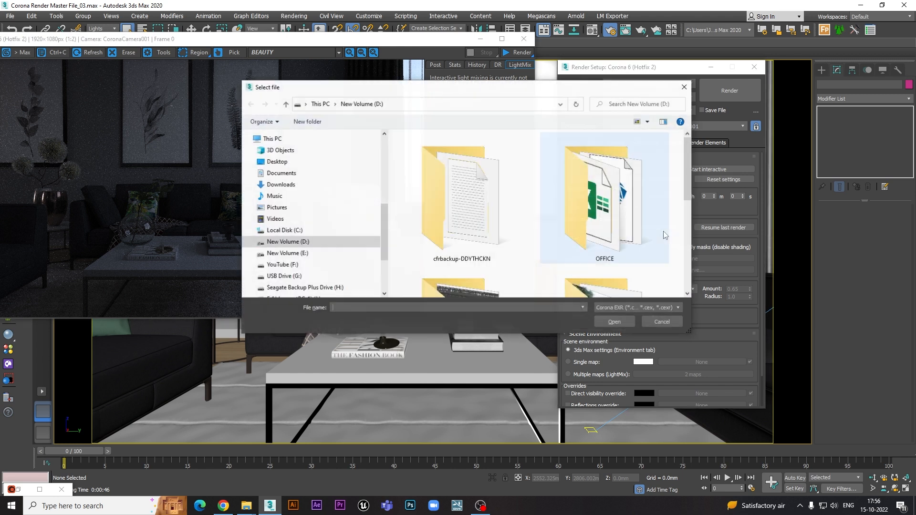
{"action": "left_click", "coordinate": [661, 322]}
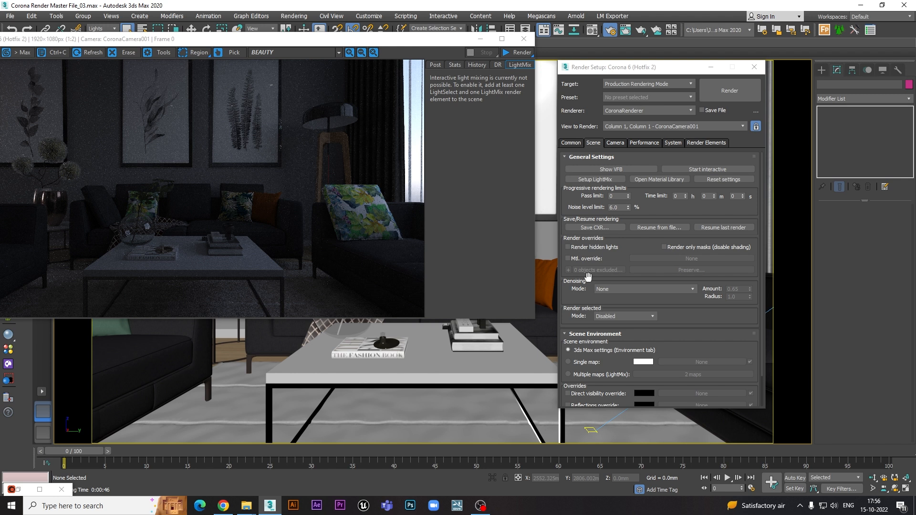
Step: Resume the last render, cancel it, and reposition the frame buffer
{"action": "left_click", "coordinate": [721, 231]}
{"action": "left_click", "coordinate": [247, 239]}
{"action": "left_click_drag", "start_coordinate": [384, 41], "coordinate": [412, 77]}
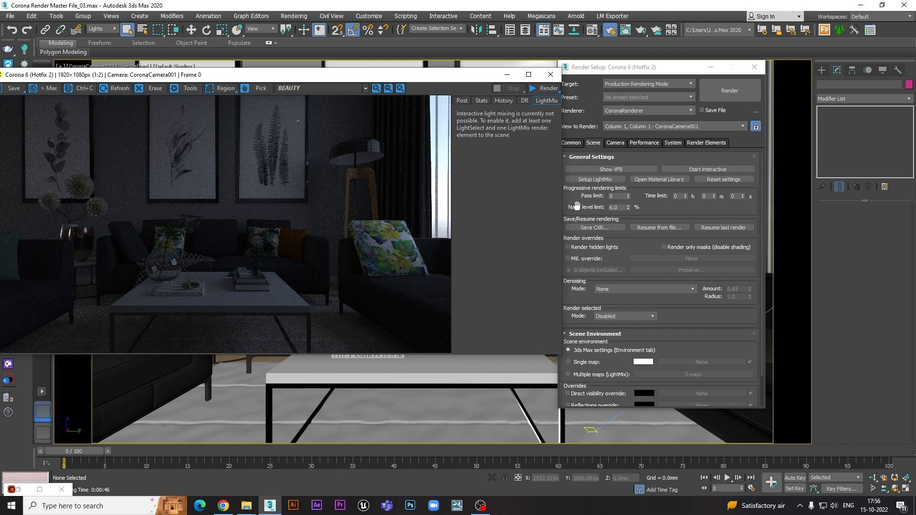
Step: Create a spherical CoronaLight with a radius of about 333 mm at the coffee table and raise it in front of the wall art
{"action": "left_click_drag", "start_coordinate": [419, 76], "coordinate": [188, 90]}
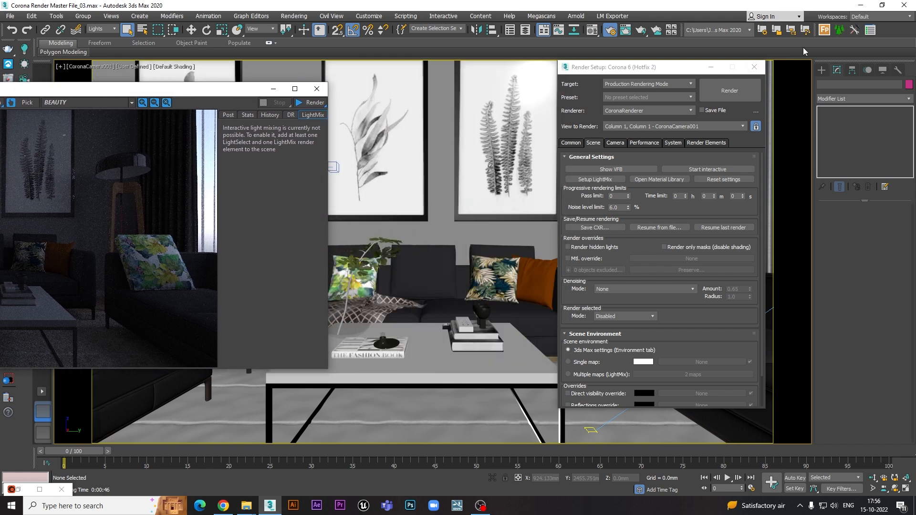
{"action": "left_click", "coordinate": [821, 69]}
{"action": "left_click", "coordinate": [845, 127]}
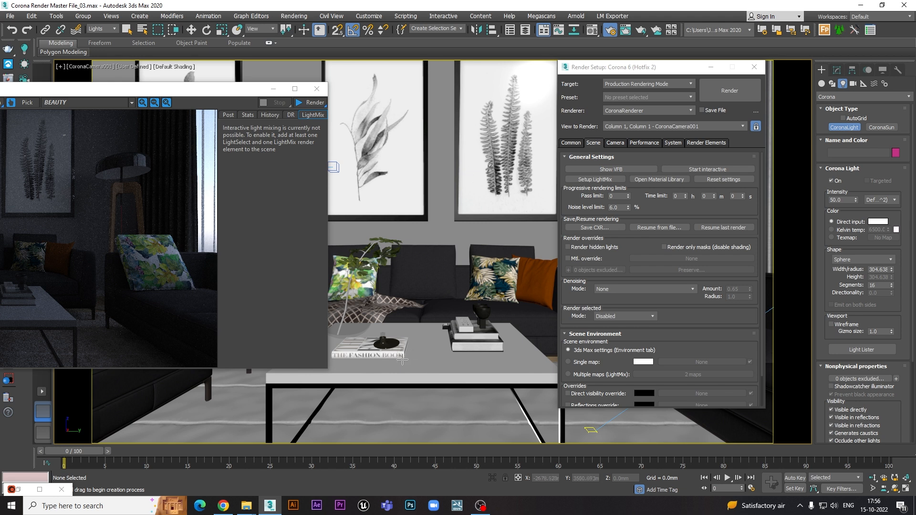
{"action": "left_click_drag", "start_coordinate": [413, 359], "coordinate": [419, 377]}
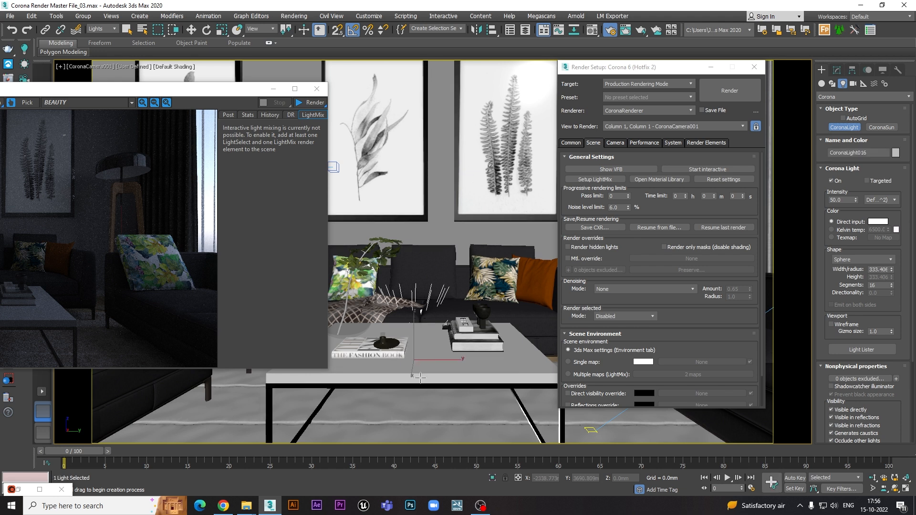
{"action": "key", "text": "w"}
{"action": "left_click_drag", "start_coordinate": [414, 328], "coordinate": [413, 188]}
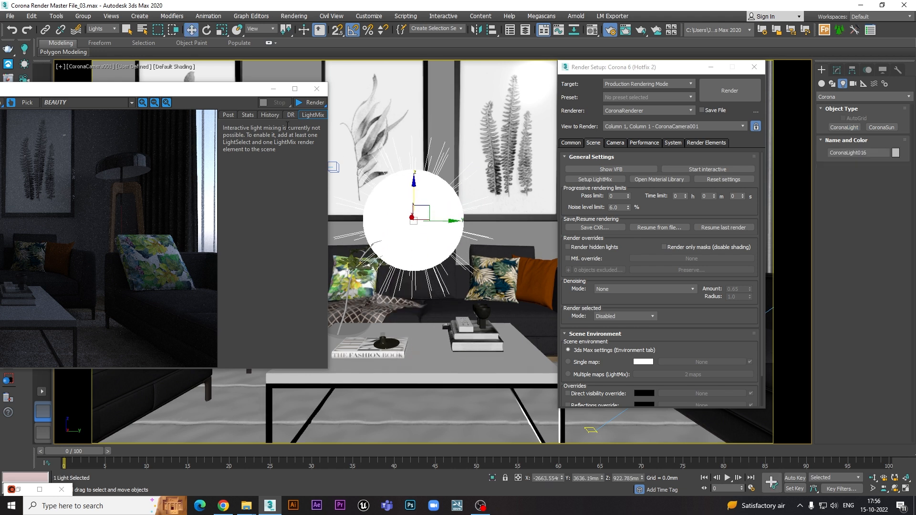
Step: Start interactive rendering with the frame buffer in view and show the new sphere light's parameters
{"action": "left_click_drag", "start_coordinate": [327, 82], "coordinate": [530, 67]}
{"action": "left_click", "coordinate": [718, 171]}
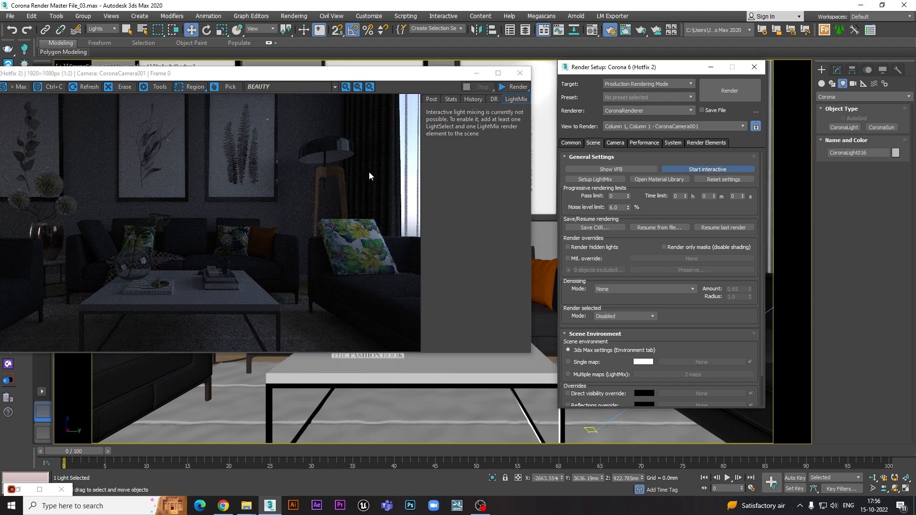
{"action": "left_click", "coordinate": [838, 70]}
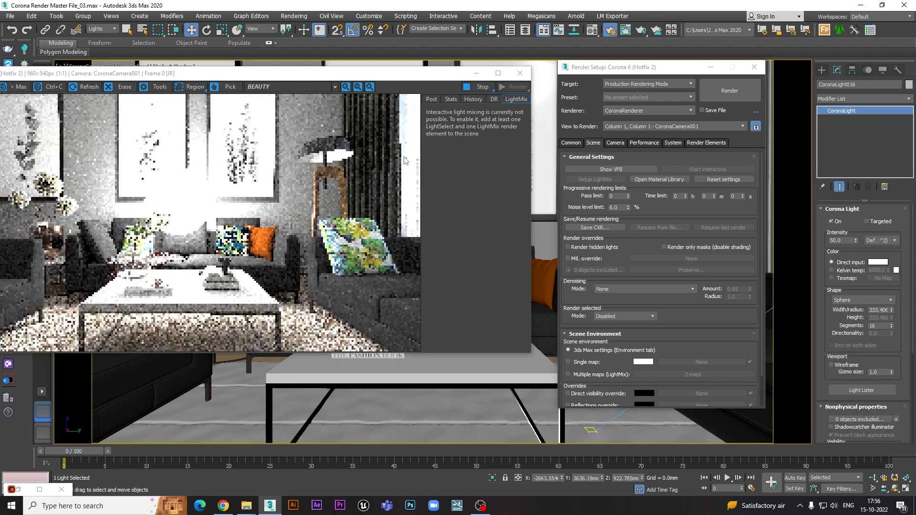
Step: Hide the selected sphere light in the viewport and reposition the frame buffer to check the interactive render
{"action": "left_click_drag", "start_coordinate": [352, 73], "coordinate": [190, 109]}
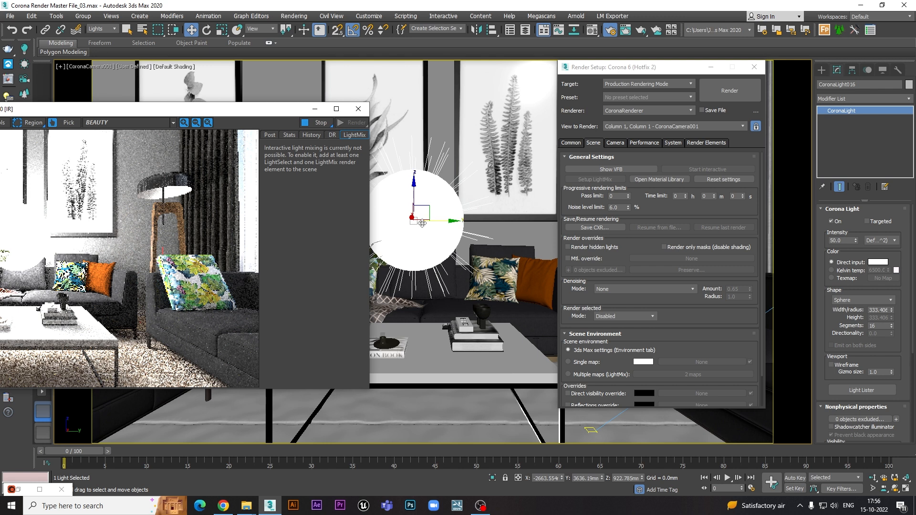
{"action": "right_click", "coordinate": [432, 219]}
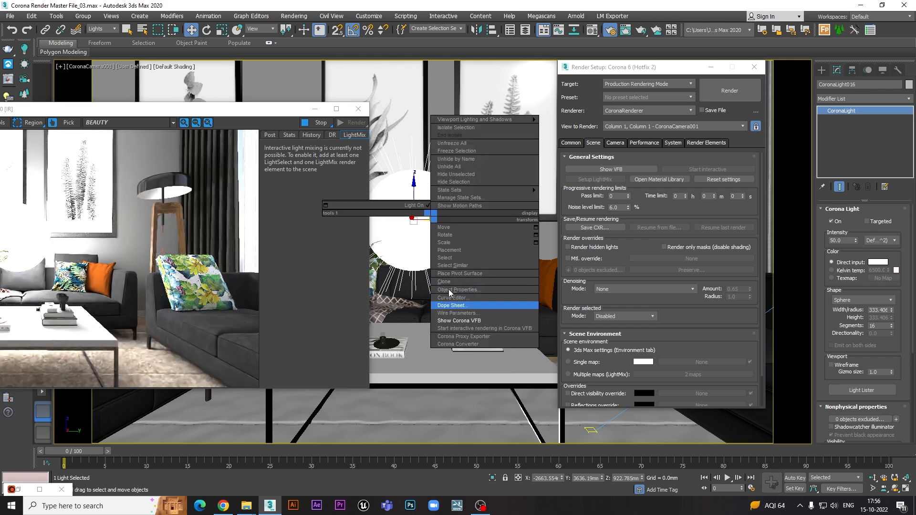
{"action": "left_click", "coordinate": [450, 182]}
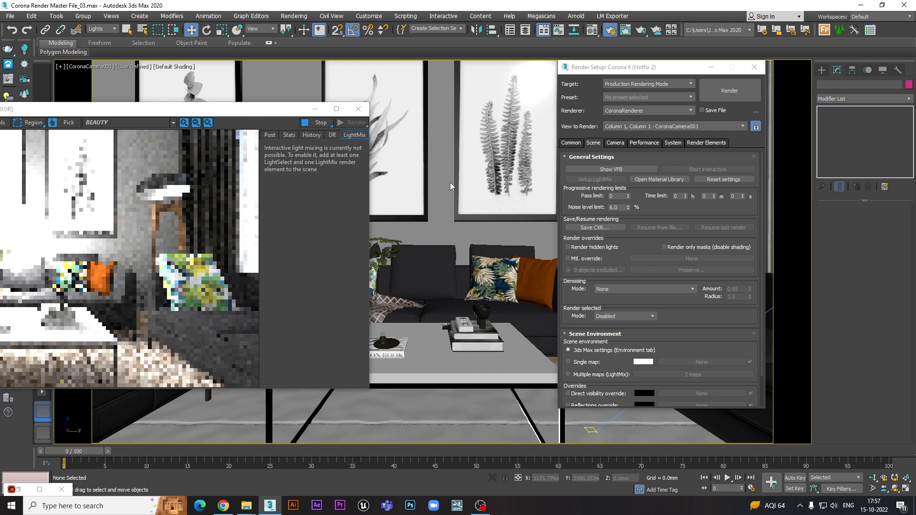
{"action": "left_click_drag", "start_coordinate": [352, 104], "coordinate": [346, 83]}
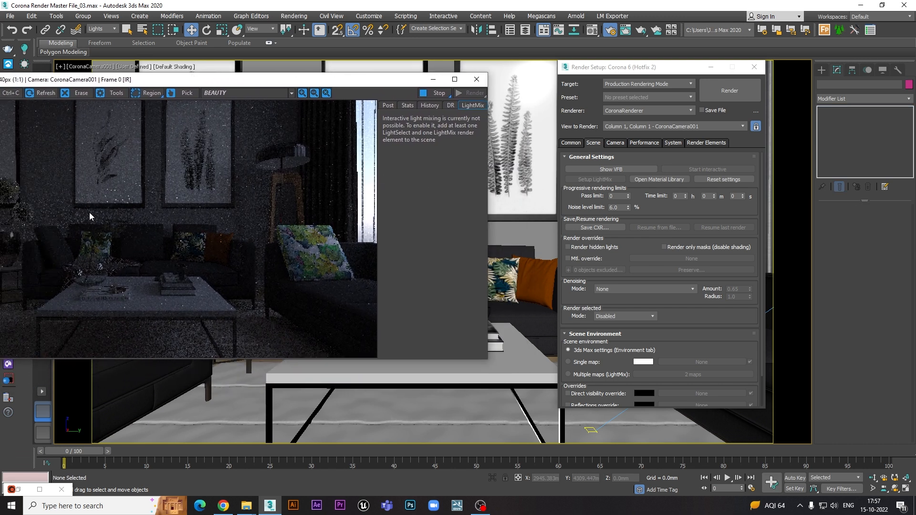
Step: Enable the Render hidden lights override and move the frame buffer to uncover the camera viewport
{"action": "left_click", "coordinate": [570, 247]}
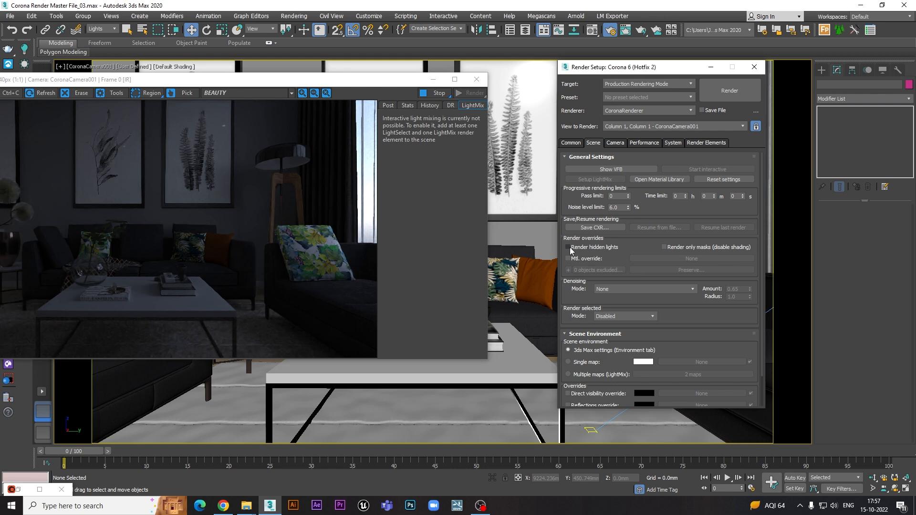
{"action": "left_click", "coordinate": [568, 247]}
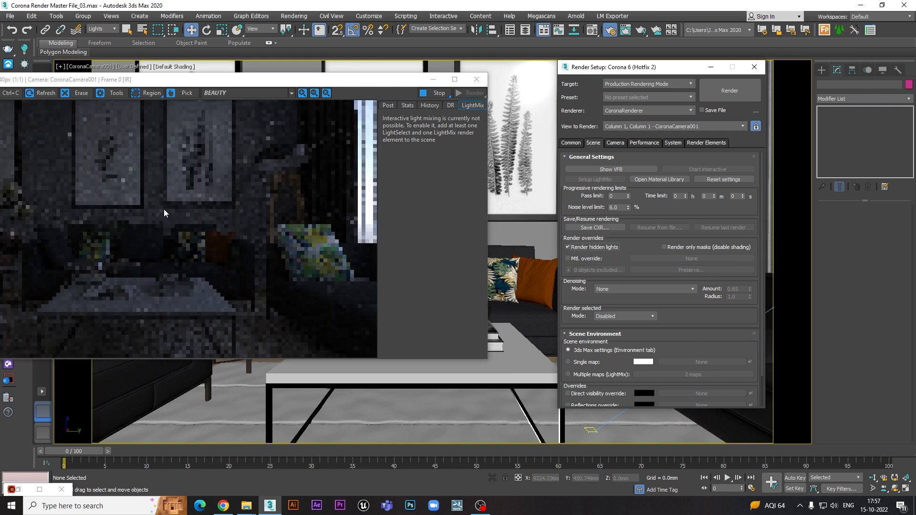
{"action": "left_click_drag", "start_coordinate": [286, 85], "coordinate": [347, 85]}
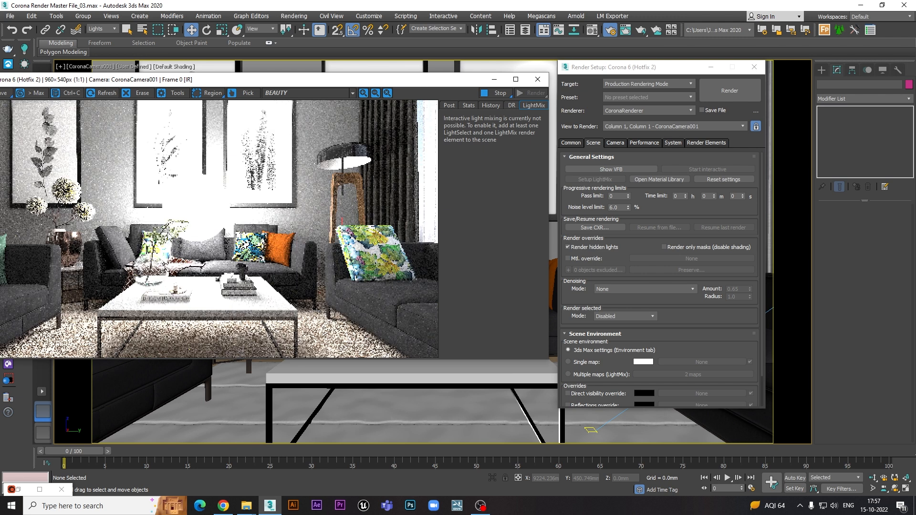
{"action": "left_click_drag", "start_coordinate": [403, 80], "coordinate": [196, 286]}
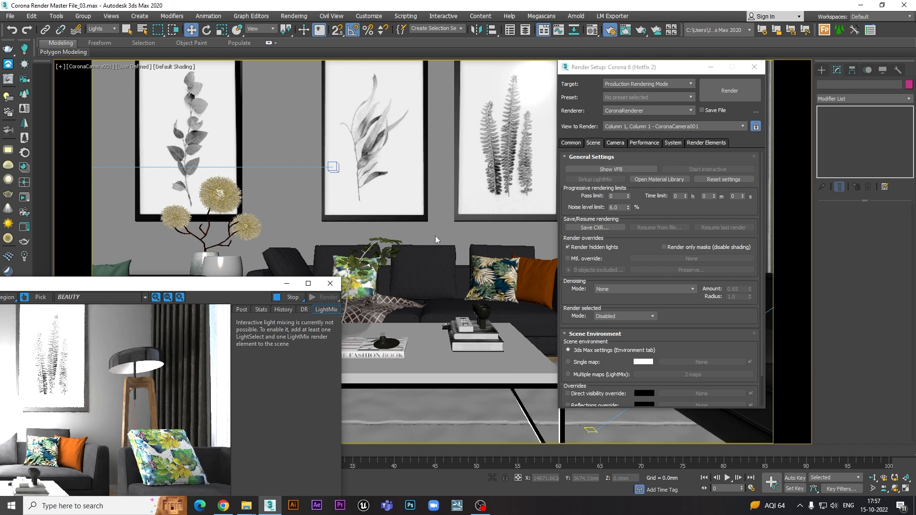
Step: Move the frame buffer aside and delete the sphere light in front of the wall art
{"action": "left_click_drag", "start_coordinate": [236, 289], "coordinate": [187, 106]}
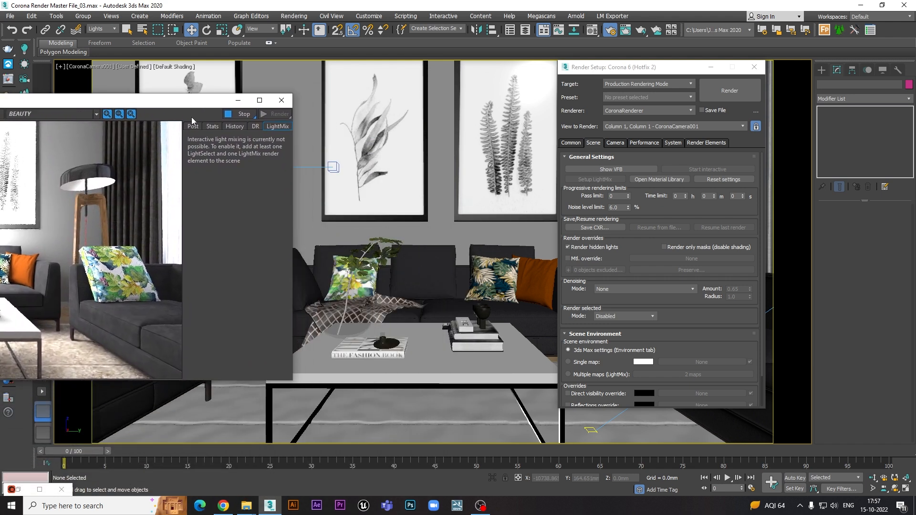
{"action": "left_click", "coordinate": [431, 230]}
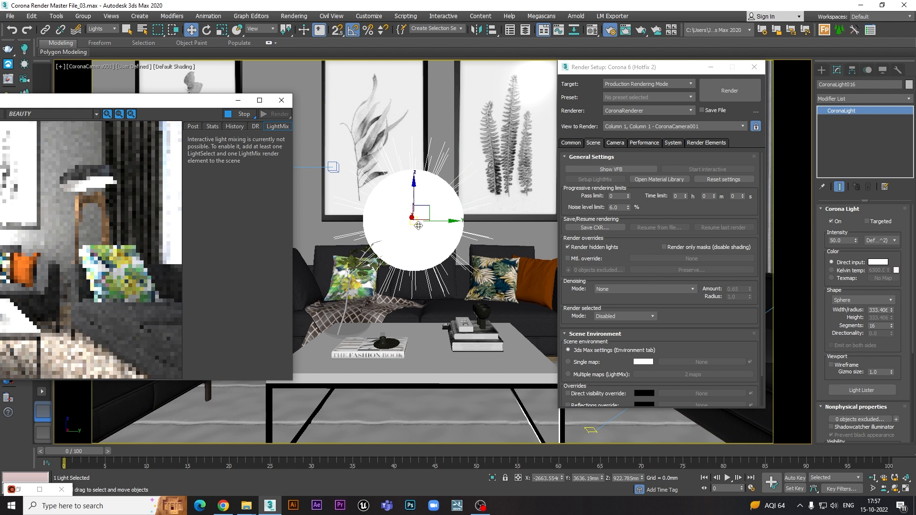
{"action": "key", "text": "Delete"}
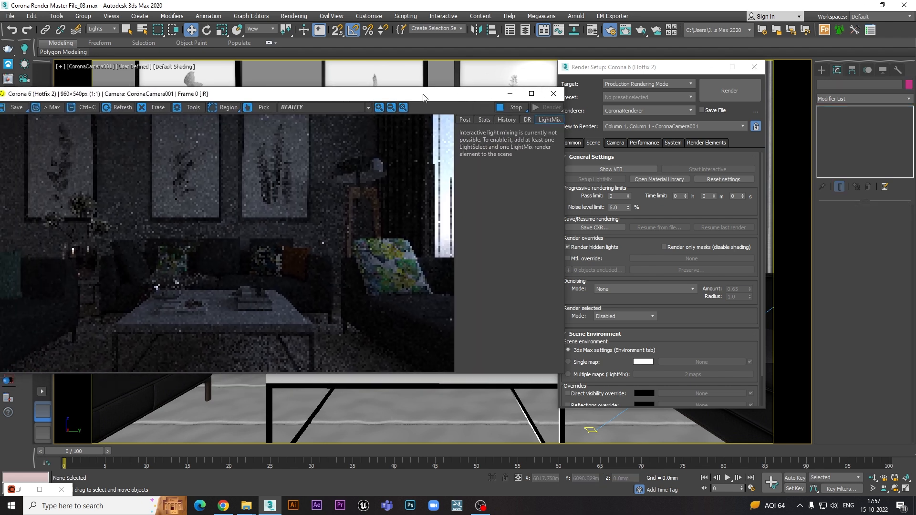
{"action": "left_click", "coordinate": [724, 145]}
{"action": "left_click", "coordinate": [562, 143]}
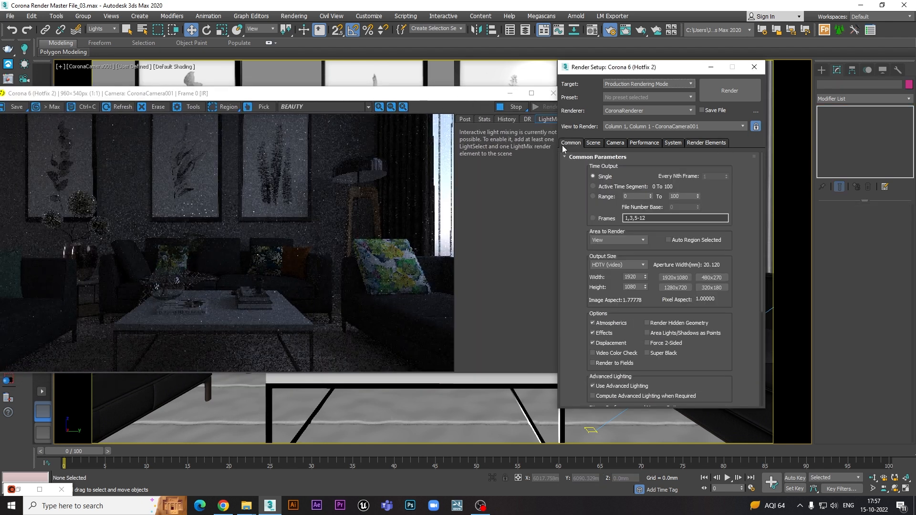
{"action": "left_click", "coordinate": [591, 144]}
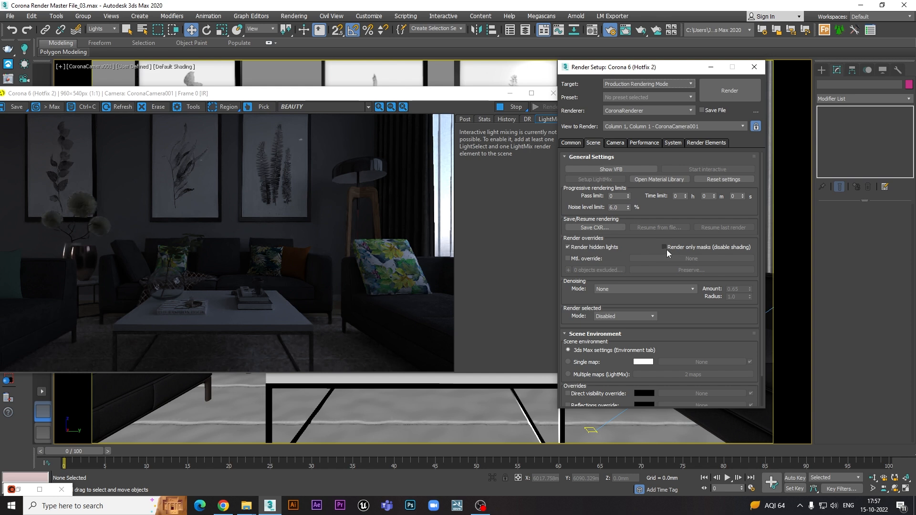
{"action": "left_click", "coordinate": [333, 109]}
Step: Add the CGeometry_ZDepth, CMasking_Mask, CMasking_WireColor and CShading_Alpha render elements
{"action": "left_click", "coordinate": [705, 143]}
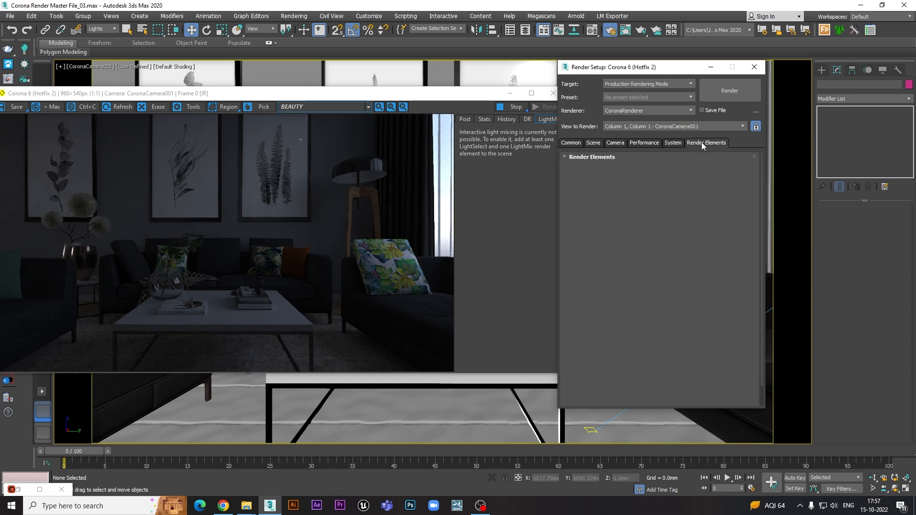
{"action": "left_click", "coordinate": [597, 179]}
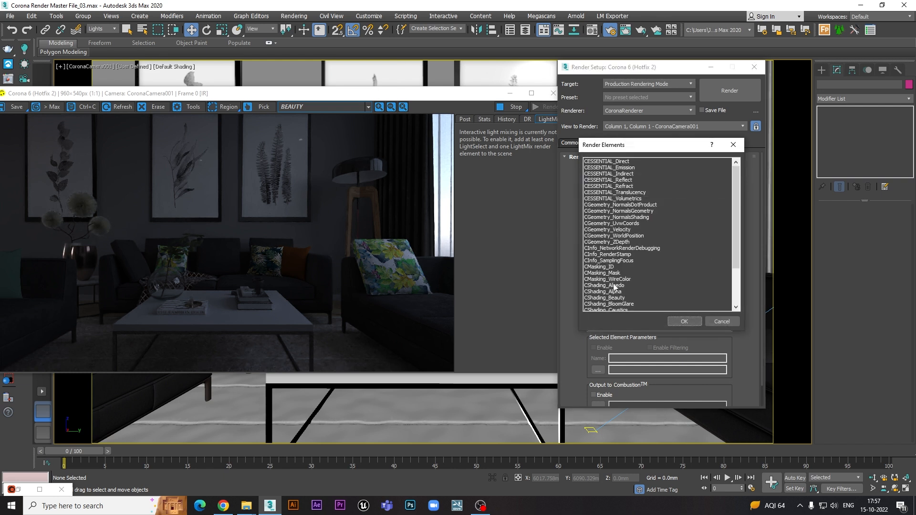
{"action": "left_click", "coordinate": [608, 274]}
{"action": "scroll", "coordinate": [742, 243], "scroll_direction": "down", "scroll_amount": 2}
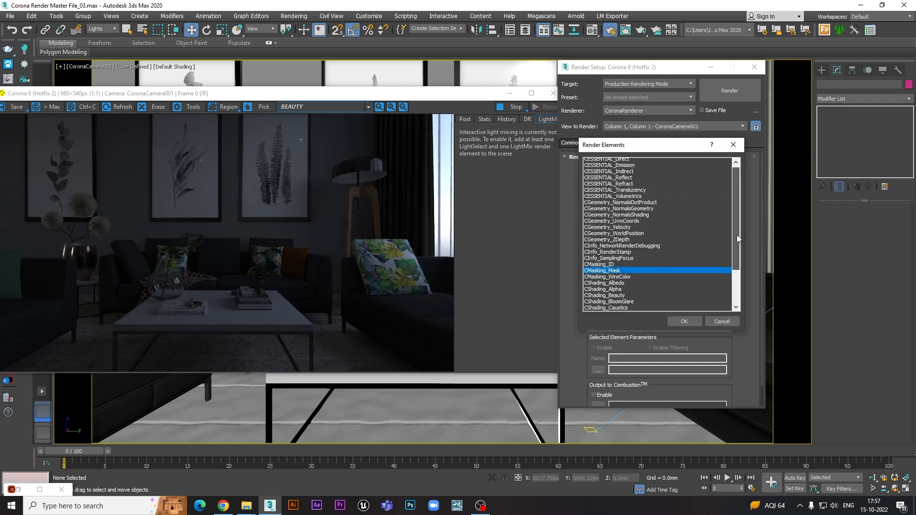
{"action": "left_click", "coordinate": [615, 242], "text": "ctrl"}
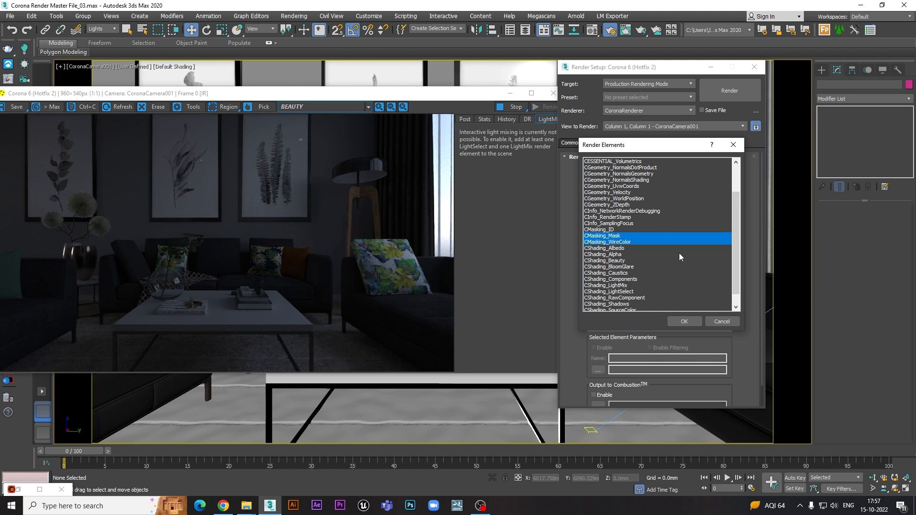
{"action": "left_click", "coordinate": [620, 205], "text": "ctrl"}
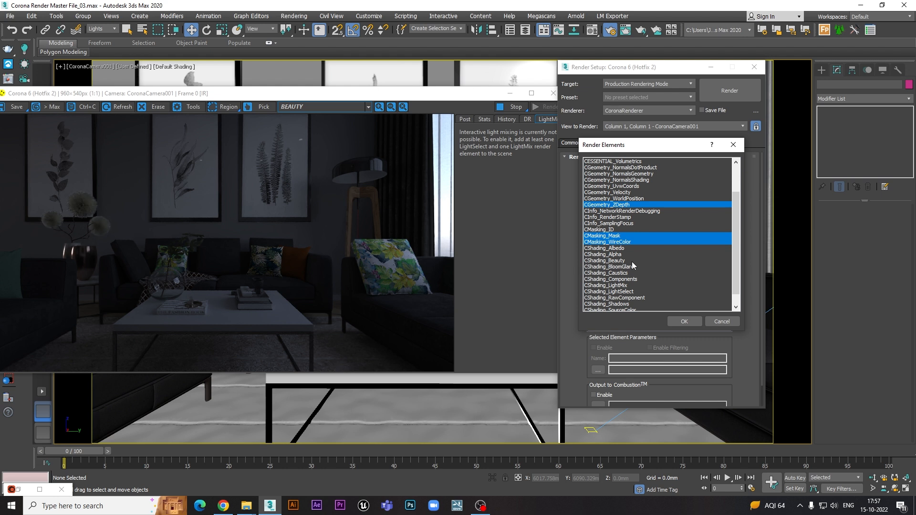
{"action": "left_click", "coordinate": [613, 254], "text": "ctrl"}
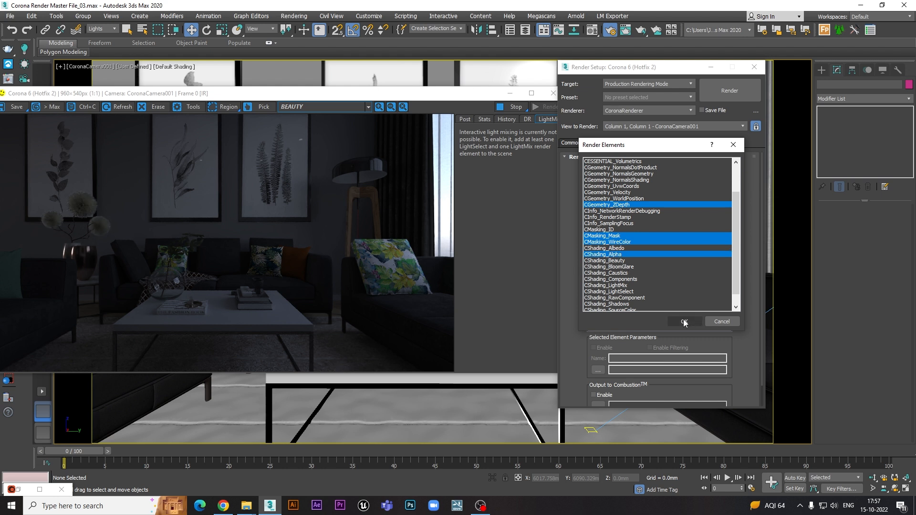
{"action": "left_click", "coordinate": [684, 321]}
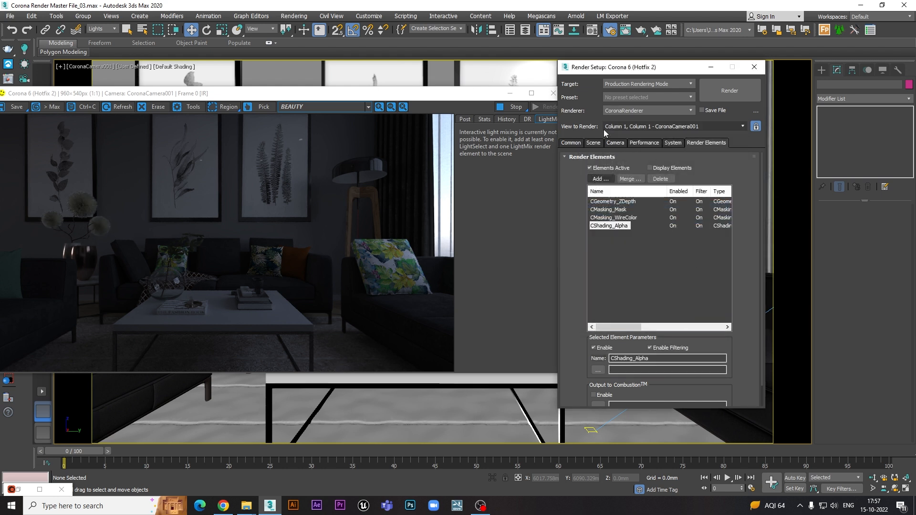
Step: Return to the Scene settings and check the frame buffer's channel list for the added render elements
{"action": "left_click", "coordinate": [593, 142]}
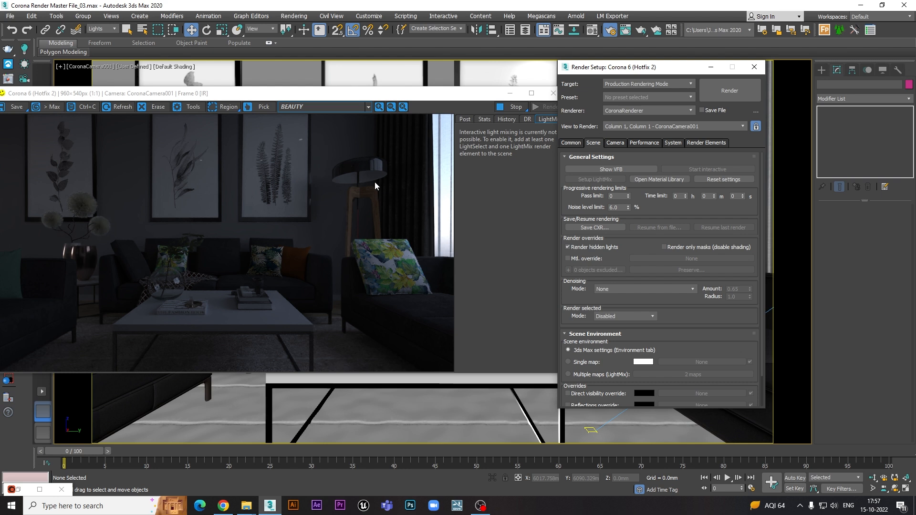
{"action": "left_click", "coordinate": [347, 109]}
{"action": "left_click", "coordinate": [342, 168]}
{"action": "left_click", "coordinate": [312, 107]}
{"action": "left_click", "coordinate": [312, 172]}
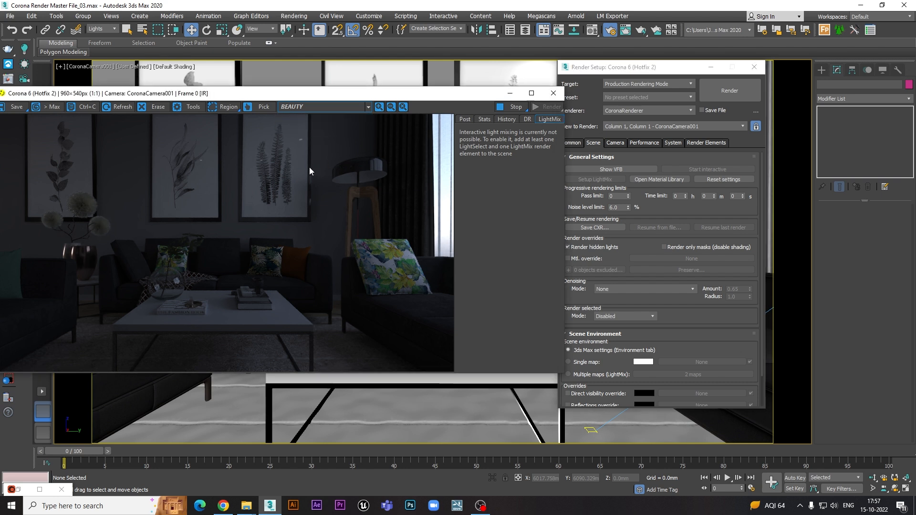
Step: Examine the parameters of the CMasking_Mask render element, including its monochromatic and RGB modes
{"action": "left_click", "coordinate": [699, 144]}
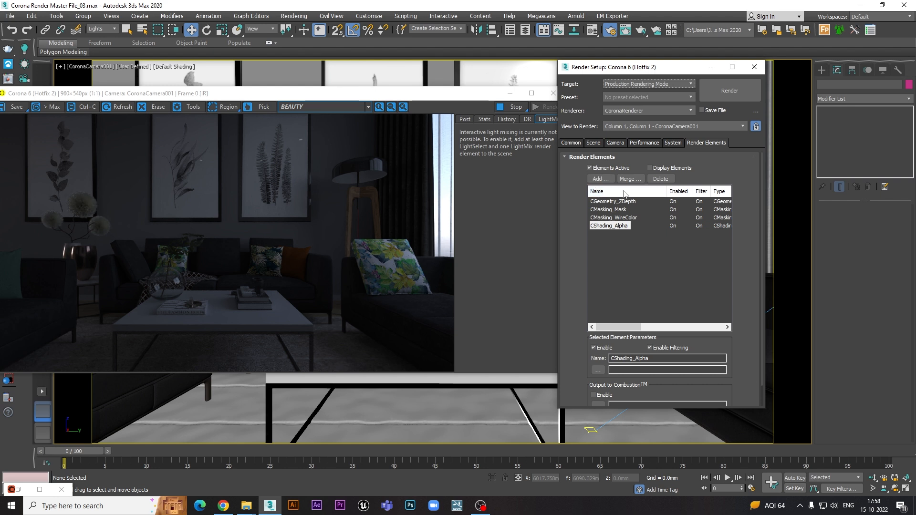
{"action": "left_click", "coordinate": [612, 211]}
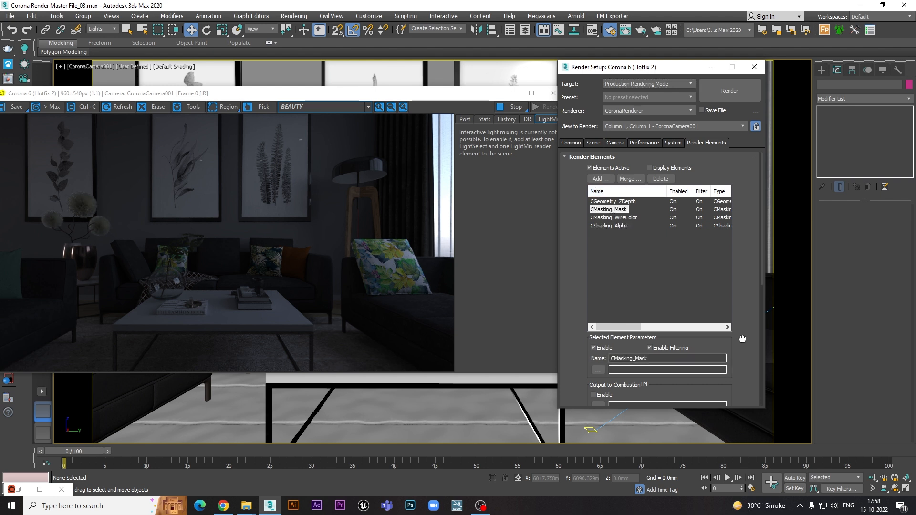
{"action": "scroll", "coordinate": [673, 319], "scroll_direction": "down", "scroll_amount": 5}
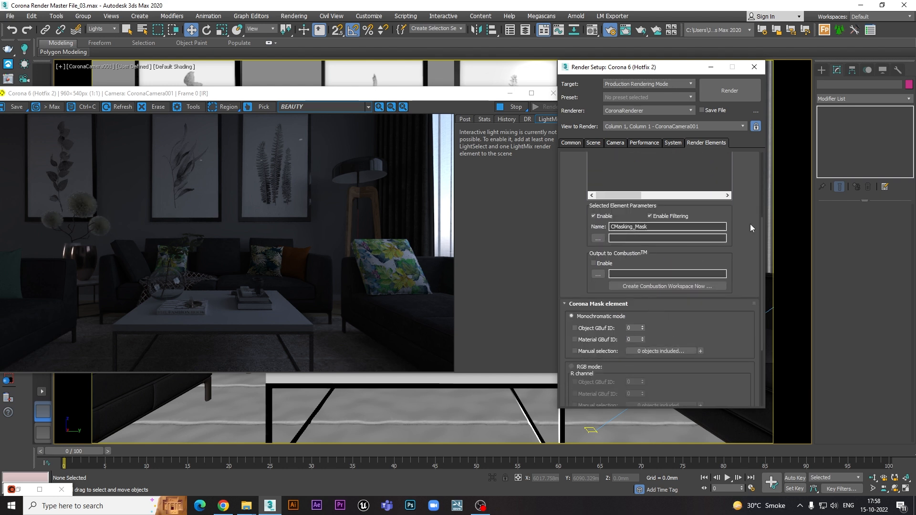
{"action": "scroll", "coordinate": [755, 225], "scroll_direction": "up", "scroll_amount": 5}
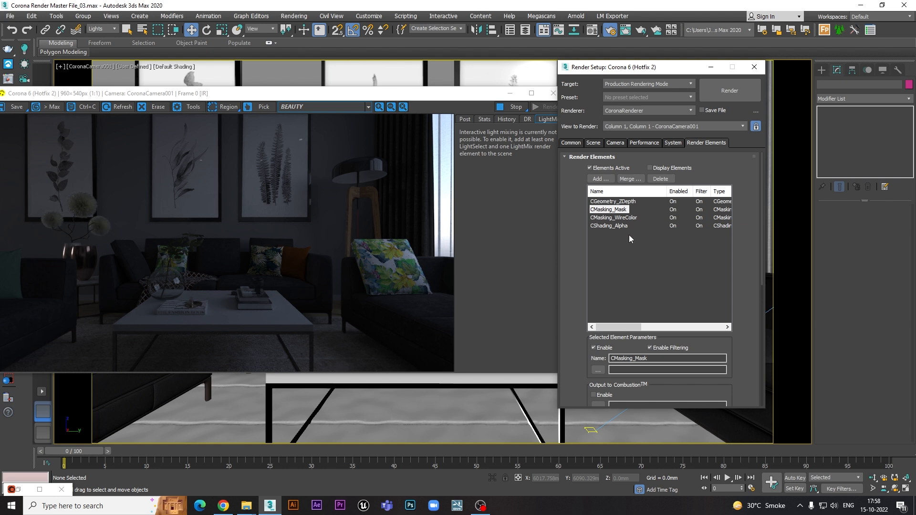
Step: Add another CMasking_WireColor render element and delete the four elements listed above it
{"action": "left_click", "coordinate": [599, 179]}
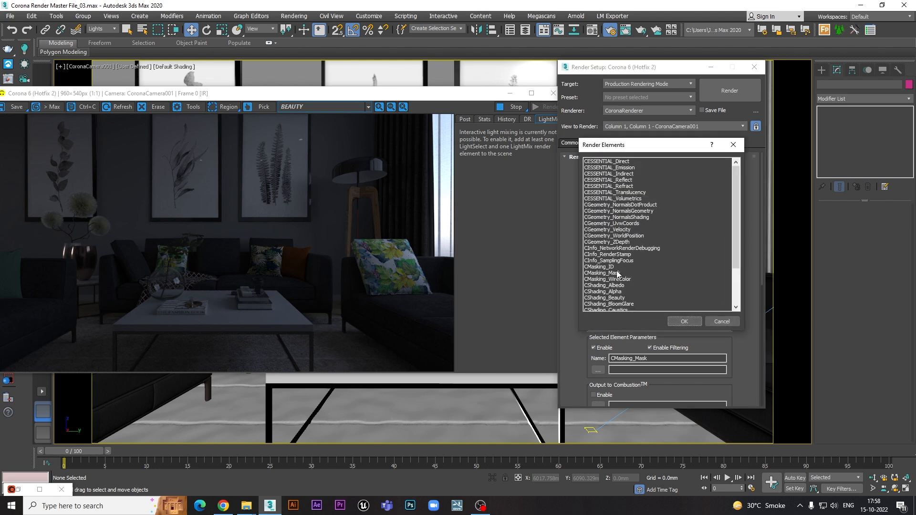
{"action": "double_click", "coordinate": [604, 279]}
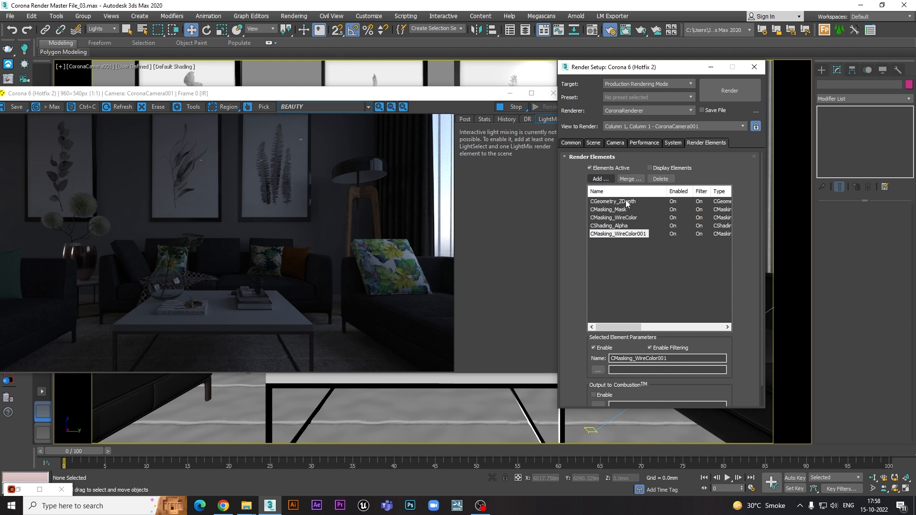
{"action": "left_click_drag", "start_coordinate": [628, 202], "coordinate": [620, 228]}
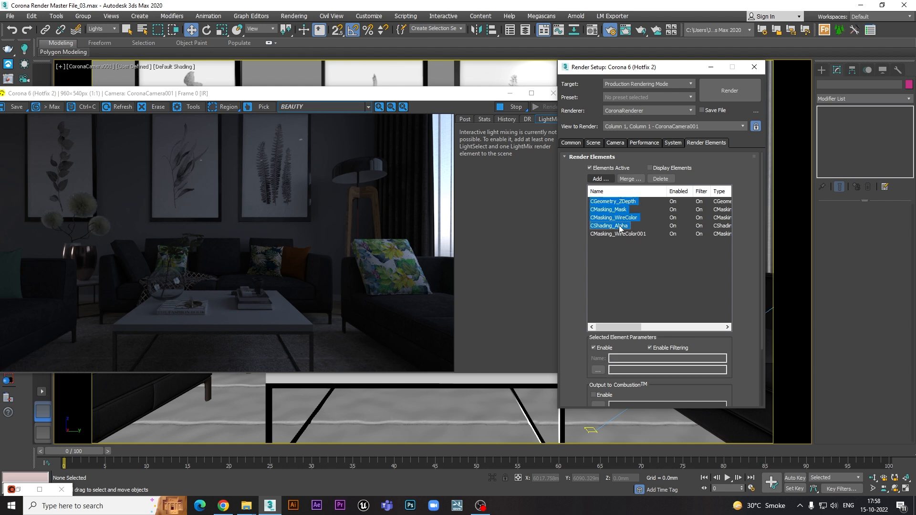
{"action": "left_click", "coordinate": [661, 180]}
Step: Stop the interactive render and start a production render of the camera view
{"action": "left_click", "coordinate": [325, 106]}
{"action": "left_click", "coordinate": [326, 105]}
{"action": "left_click", "coordinate": [515, 107]}
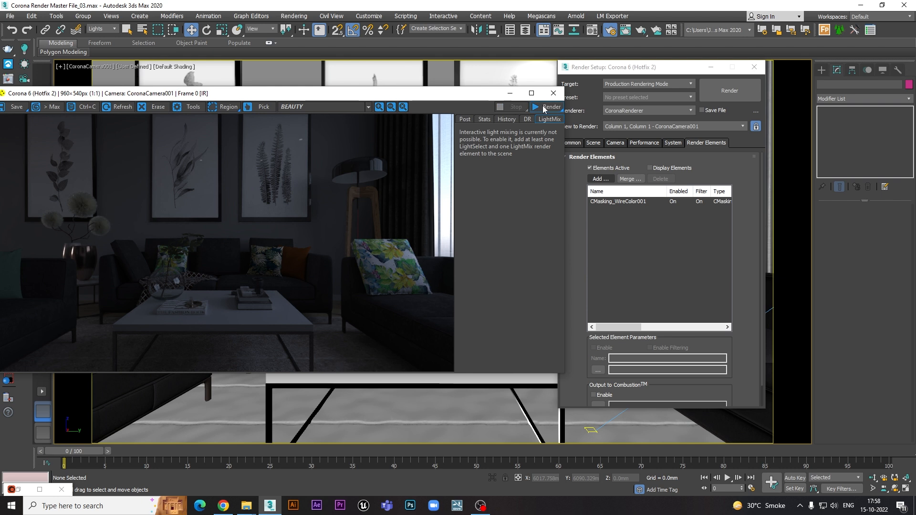
{"action": "key", "text": "shift+q"}
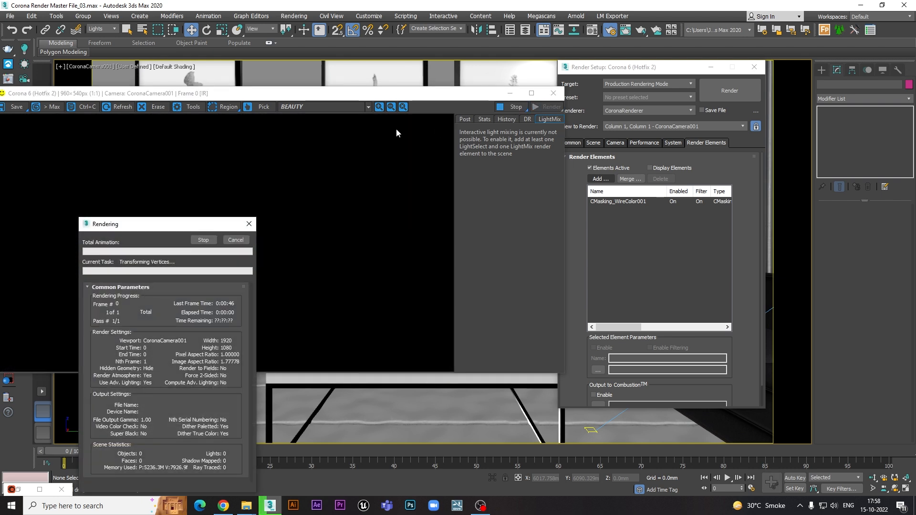
Step: Check the frame buffer's channel list for the wire color mask during the production render
{"action": "left_click", "coordinate": [331, 107]}
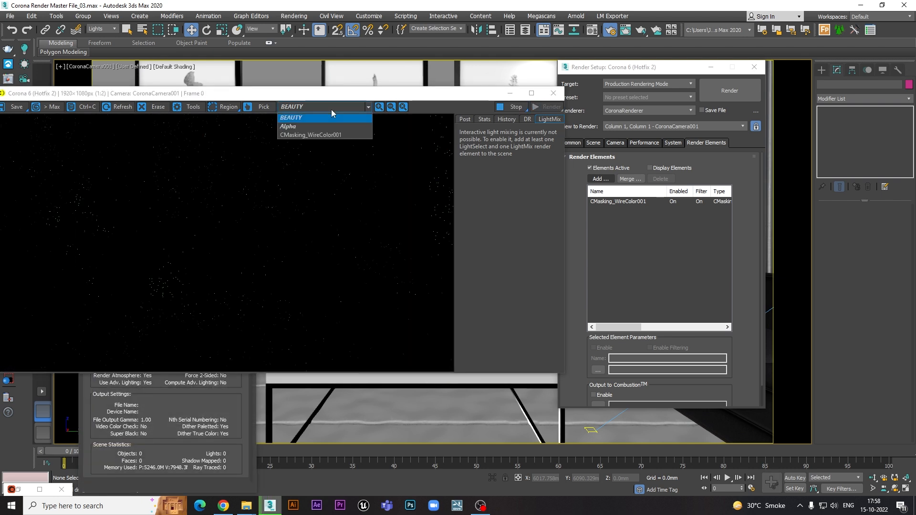
{"action": "left_click", "coordinate": [338, 189]}
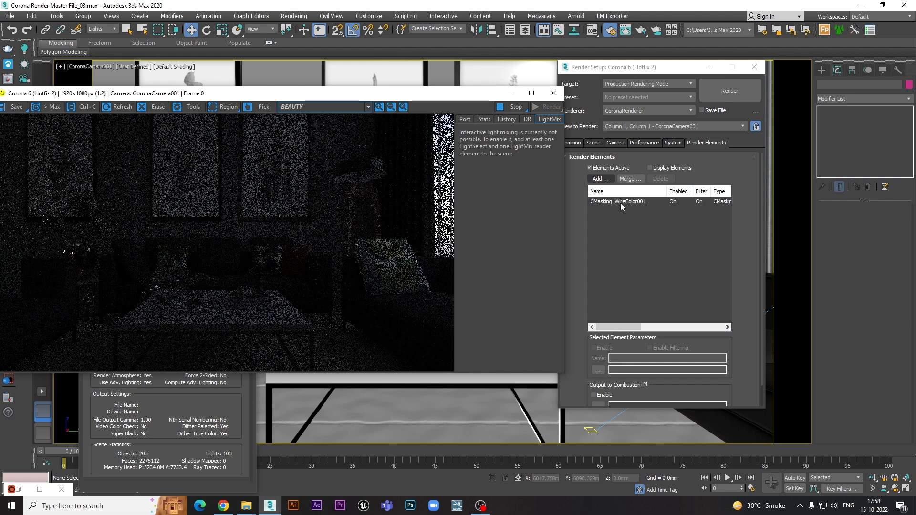
{"action": "left_click", "coordinate": [327, 109]}
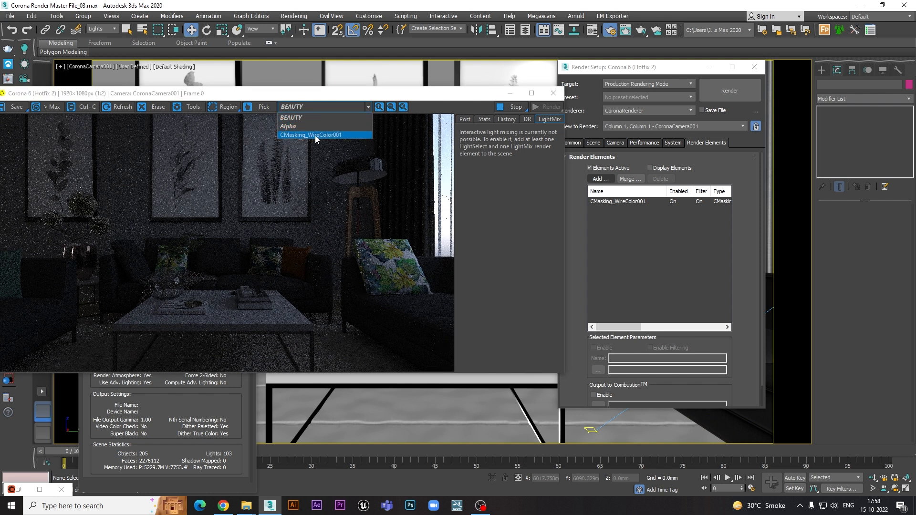
{"action": "left_click", "coordinate": [323, 168]}
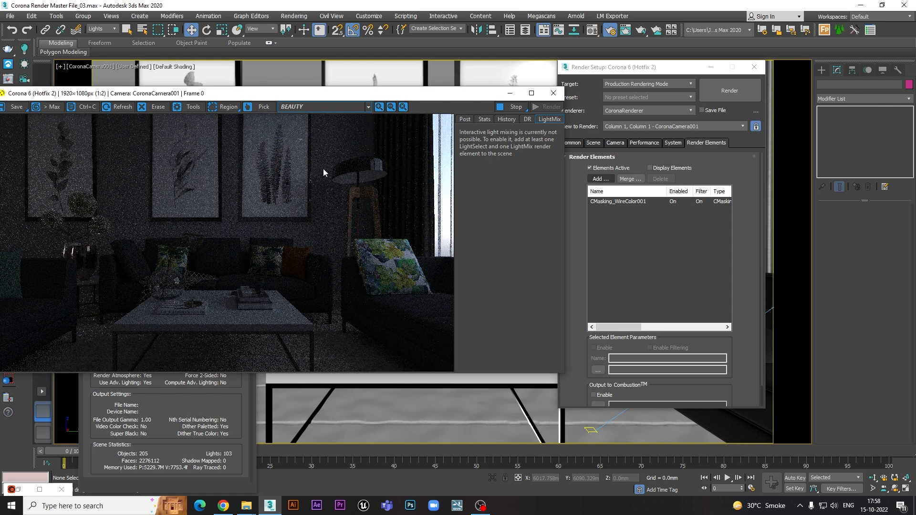
Step: Cancel the running production render and return to the Scene settings
{"action": "left_click", "coordinate": [595, 144]}
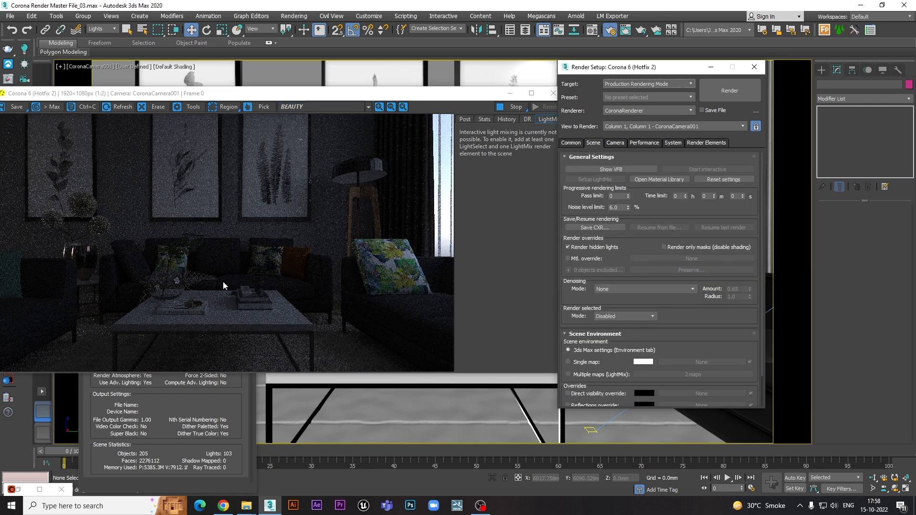
{"action": "left_click", "coordinate": [190, 434]}
{"action": "left_click", "coordinate": [235, 242]}
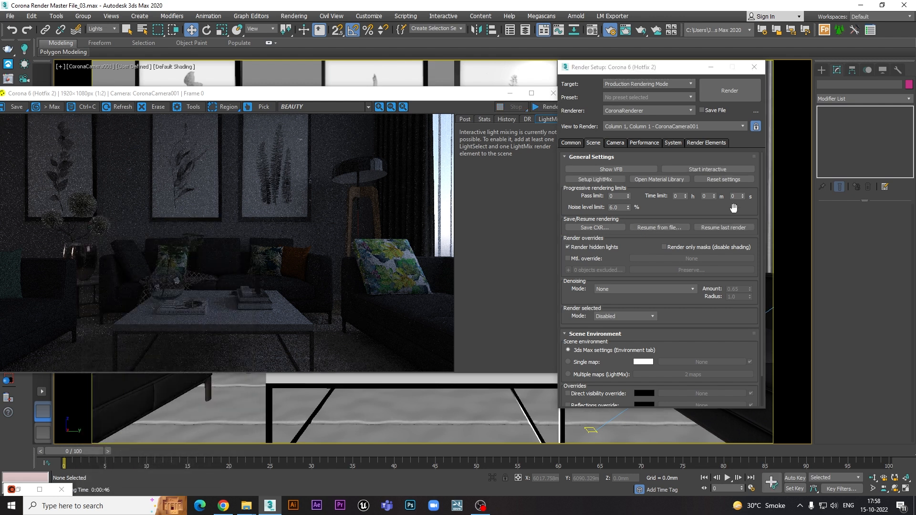
Step: Enable Render only masks, disable Render hidden lights, and render the scene with the CMasking_WireColor001 channel displayed
{"action": "left_click", "coordinate": [664, 247]}
{"action": "left_click", "coordinate": [570, 247]}
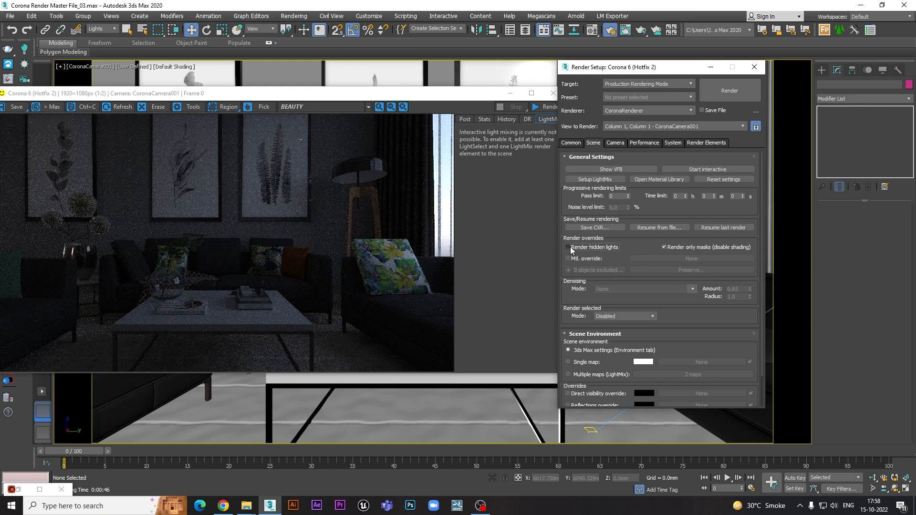
{"action": "left_click", "coordinate": [543, 107]}
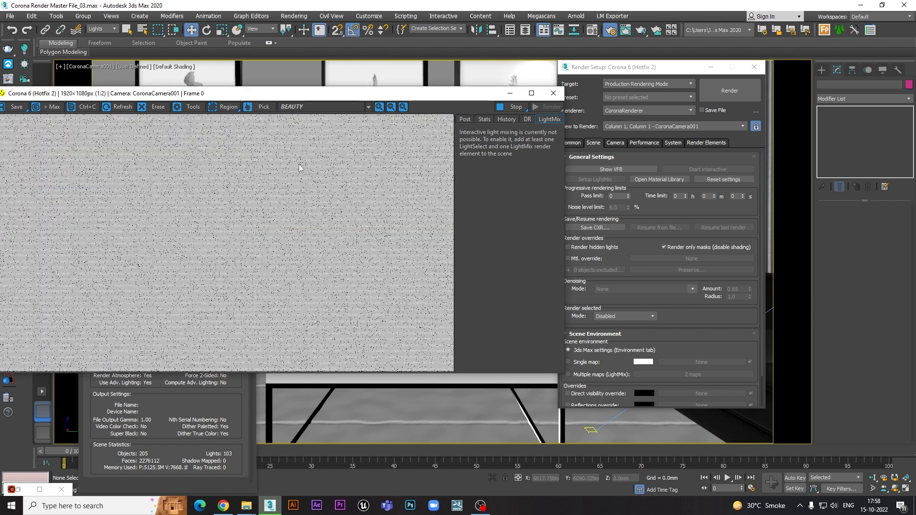
{"action": "left_click", "coordinate": [331, 107]}
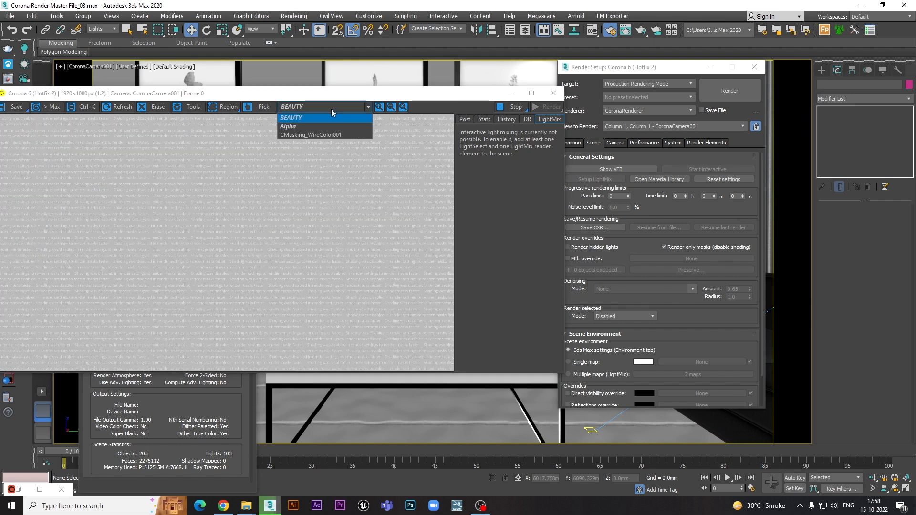
{"action": "left_click", "coordinate": [305, 135]}
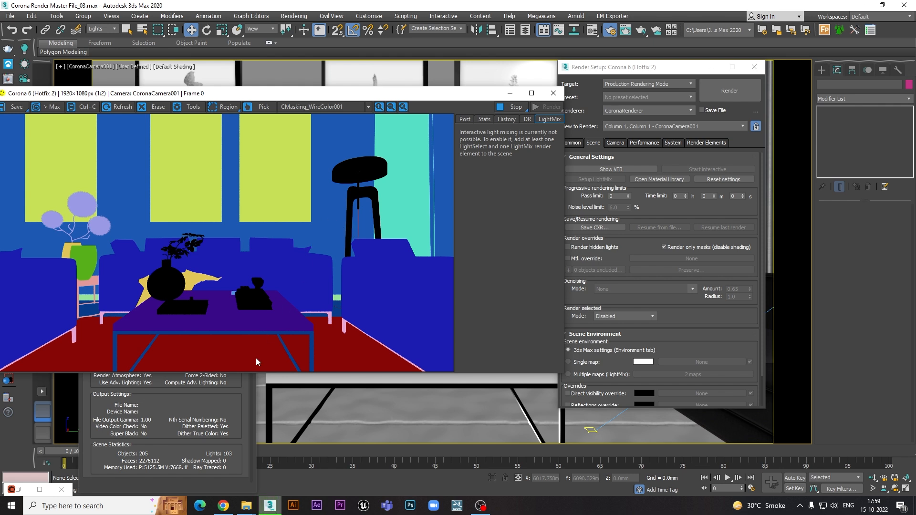
Step: Cancel the mask-only render and open the render elements list
{"action": "left_click", "coordinate": [236, 399]}
{"action": "left_click", "coordinate": [234, 244]}
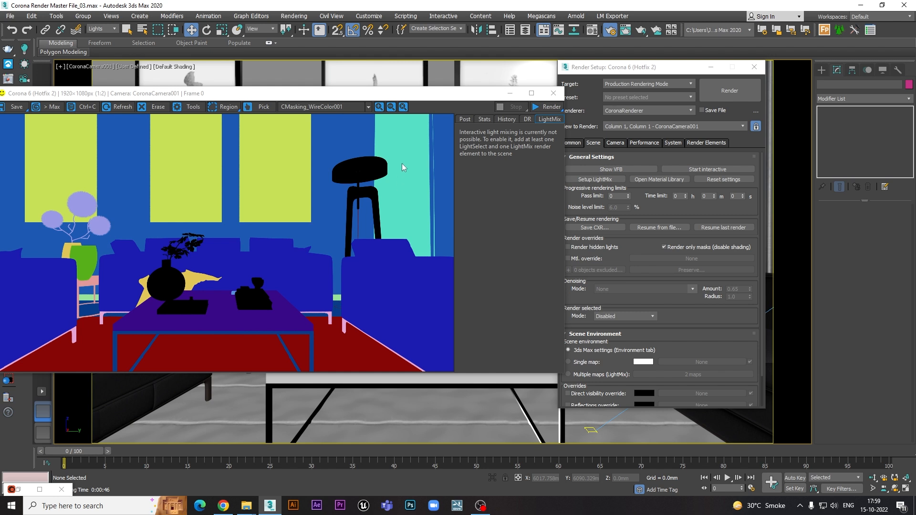
{"action": "left_click", "coordinate": [705, 142]}
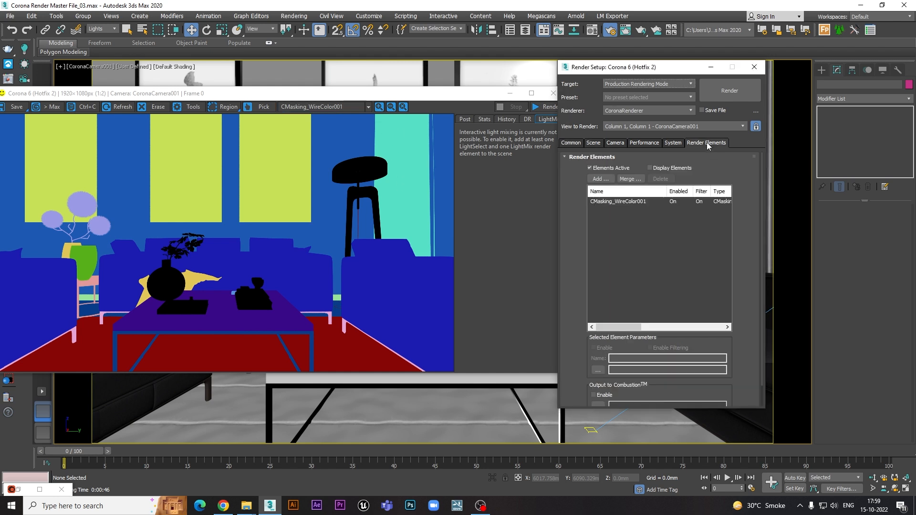
Step: Return to the Scene settings, disable Render only masks, and display the BEAUTY channel in the frame buffer
{"action": "left_click", "coordinate": [580, 142]}
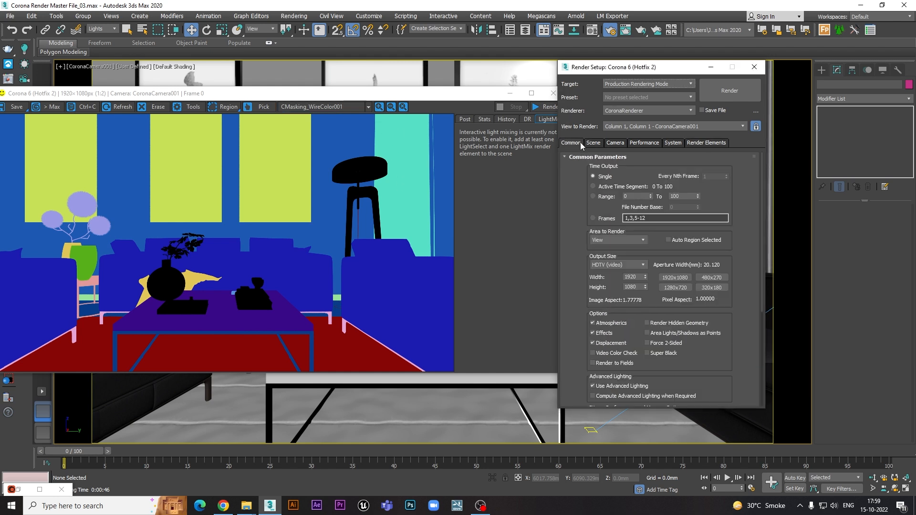
{"action": "left_click", "coordinate": [593, 143]}
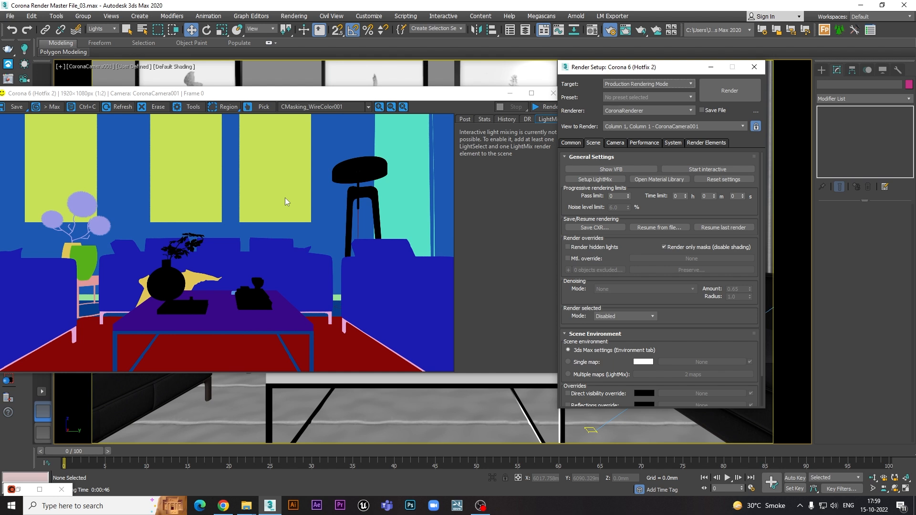
{"action": "left_click", "coordinate": [664, 247]}
{"action": "left_click", "coordinate": [325, 107]}
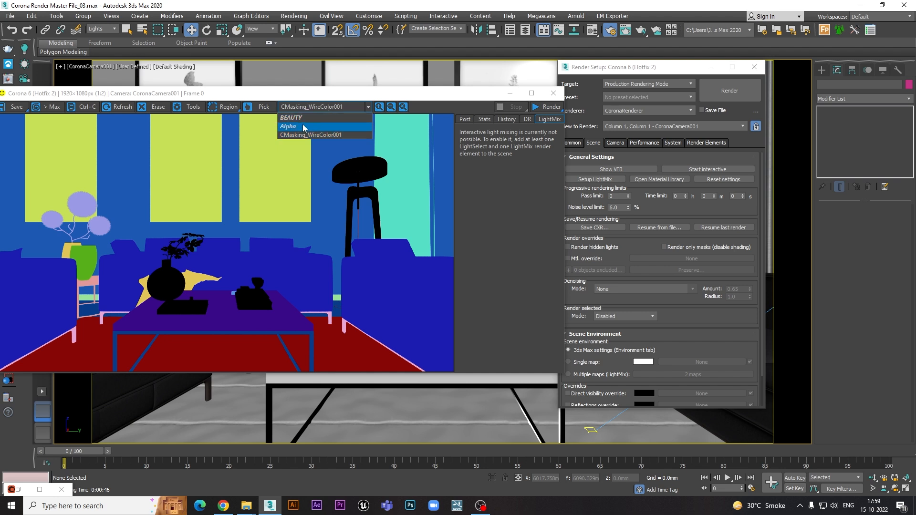
{"action": "left_click", "coordinate": [312, 118]}
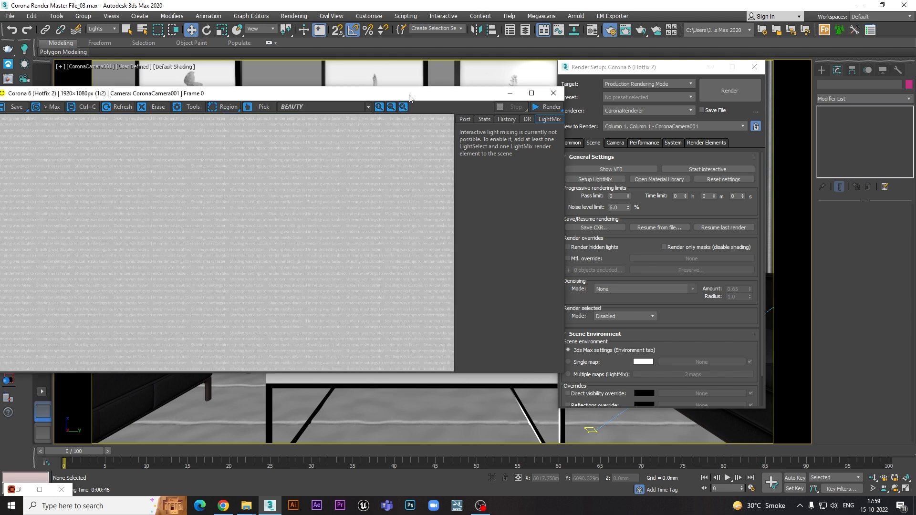
{"action": "left_click_drag", "start_coordinate": [409, 97], "coordinate": [342, 135]}
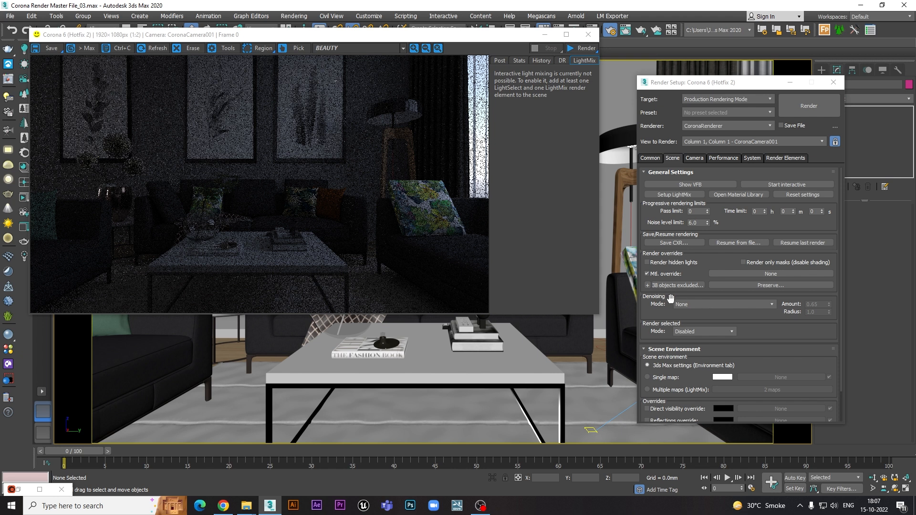
Step: Try the NVIDIA GPU AI and Intel CPU AI denoising modes, and settle on Corona High Quality
{"action": "left_click", "coordinate": [705, 306]}
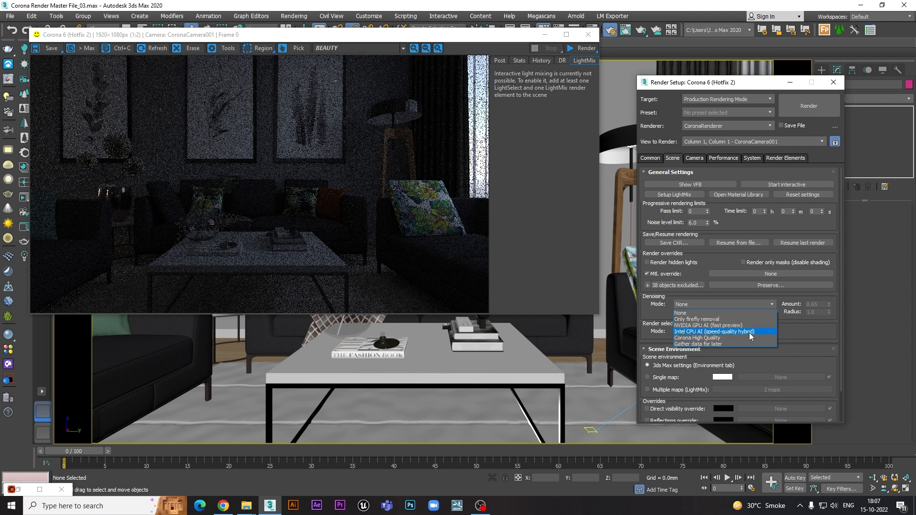
{"action": "left_click", "coordinate": [694, 338]}
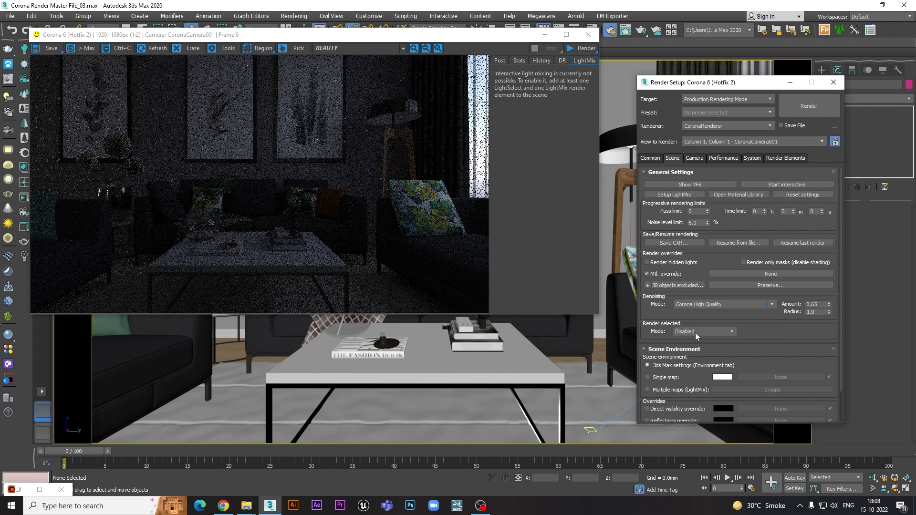
{"action": "left_click", "coordinate": [698, 305]}
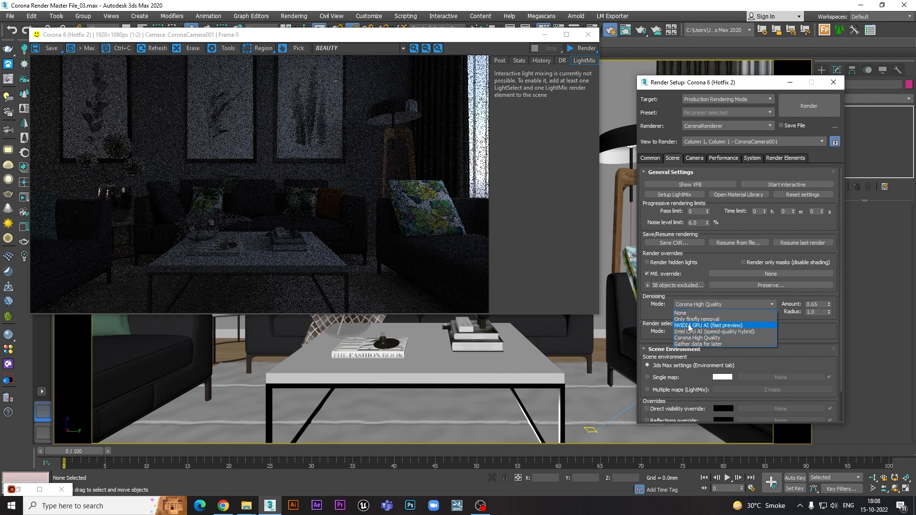
{"action": "left_click", "coordinate": [690, 326]}
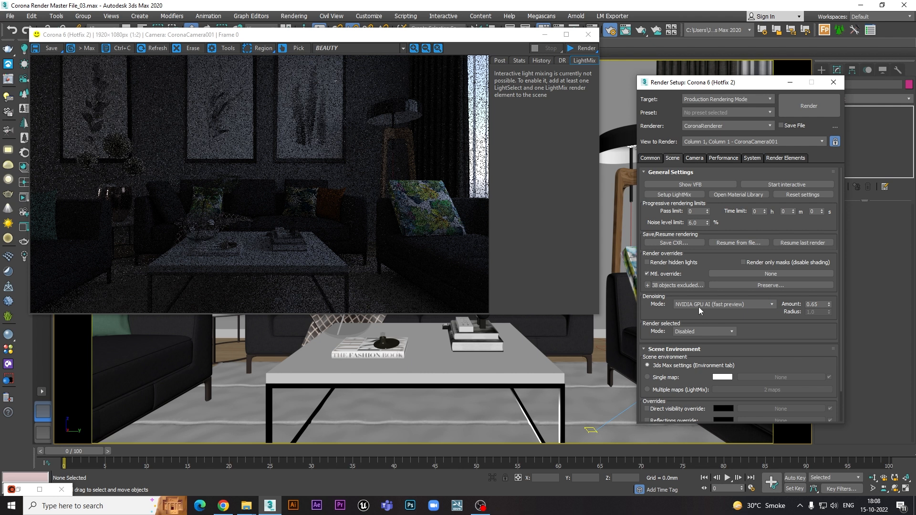
{"action": "left_click", "coordinate": [698, 306]}
{"action": "left_click", "coordinate": [692, 333]}
{"action": "left_click", "coordinate": [697, 305]}
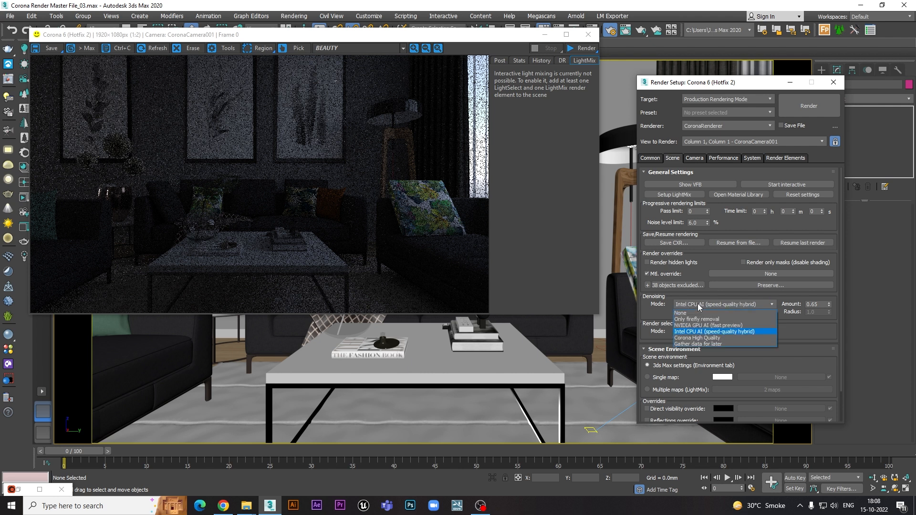
{"action": "left_click", "coordinate": [688, 337]}
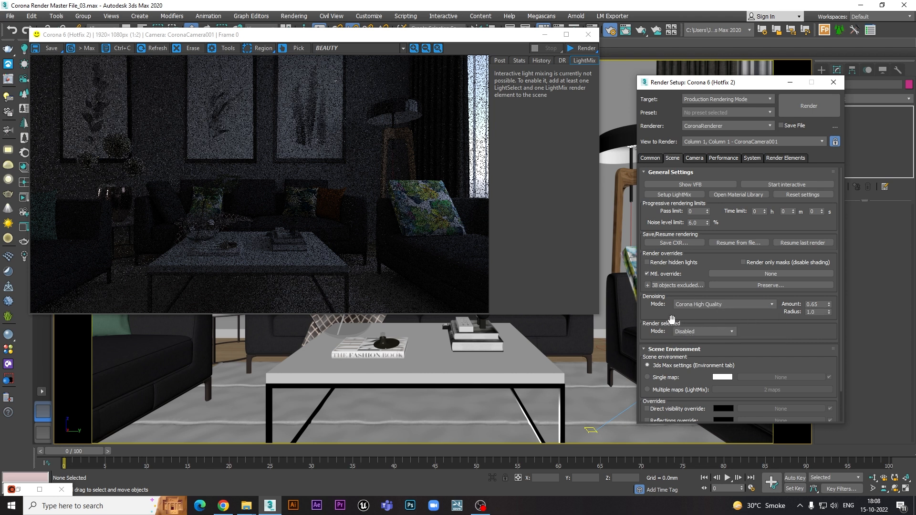
Step: Try a denoising amount of 0.2, restore it to 0.65, and review the denoising modes without changing the choice
{"action": "scroll", "coordinate": [668, 310], "scroll_direction": "down", "scroll_amount": 2}
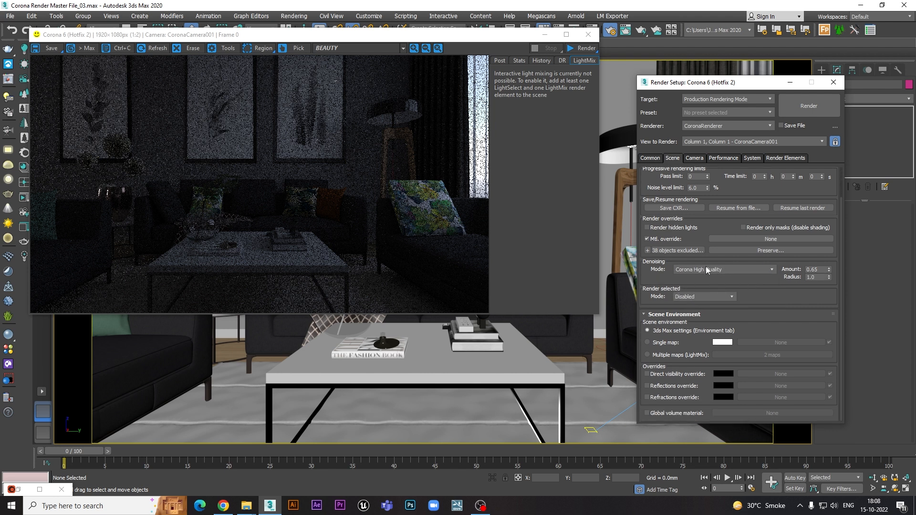
{"action": "double_click", "coordinate": [811, 269]}
{"action": "type", "text": ".2"}
{"action": "key", "text": "Return"}
{"action": "type", "text": ".65"}
{"action": "key", "text": "Return"}
{"action": "left_click", "coordinate": [738, 273]}
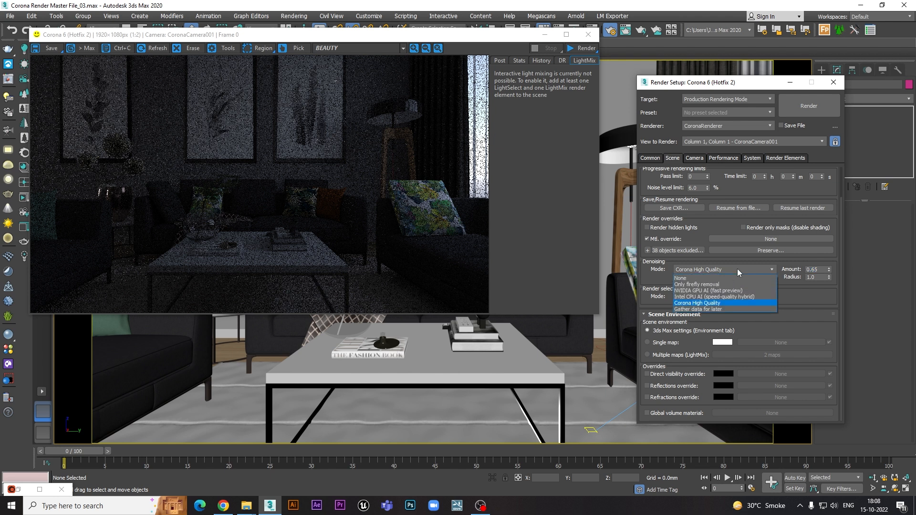
{"action": "left_click", "coordinate": [737, 269]}
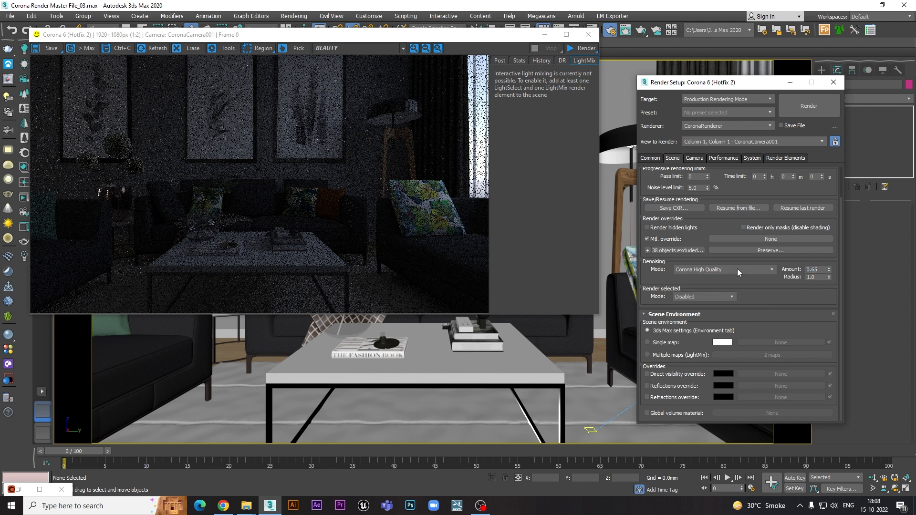
Step: Set Render selected to Include/exclude list and add the coffee table group by picking it in the viewport
{"action": "left_click", "coordinate": [705, 296]}
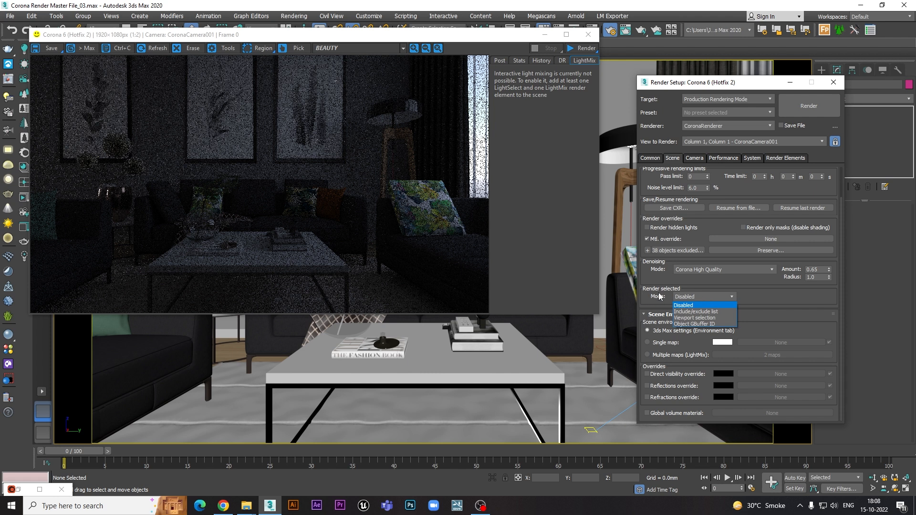
{"action": "left_click", "coordinate": [695, 314]}
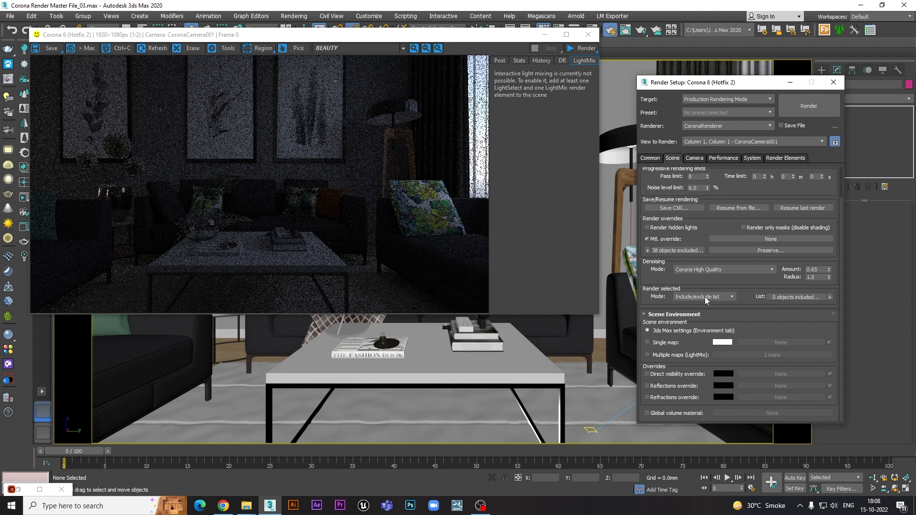
{"action": "left_click", "coordinate": [799, 298]}
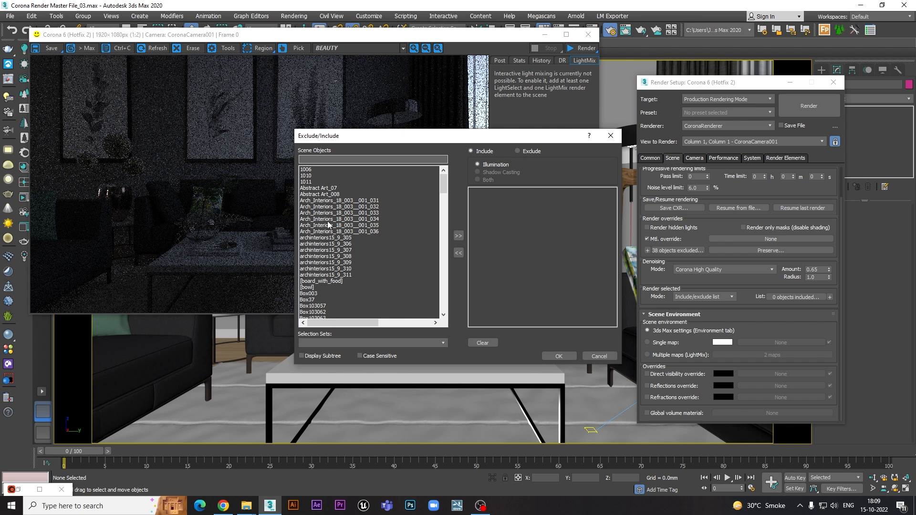
{"action": "left_click", "coordinate": [610, 136]}
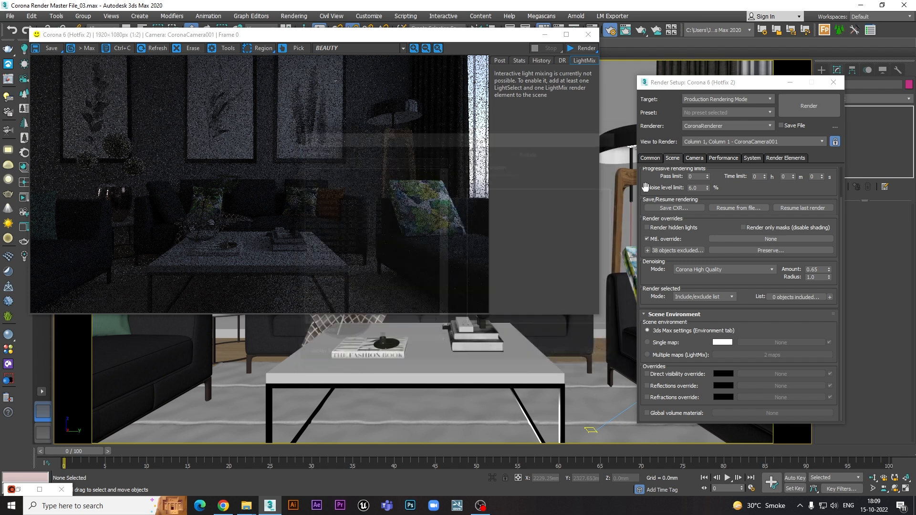
{"action": "left_click", "coordinate": [829, 298]}
{"action": "left_click", "coordinate": [423, 345]}
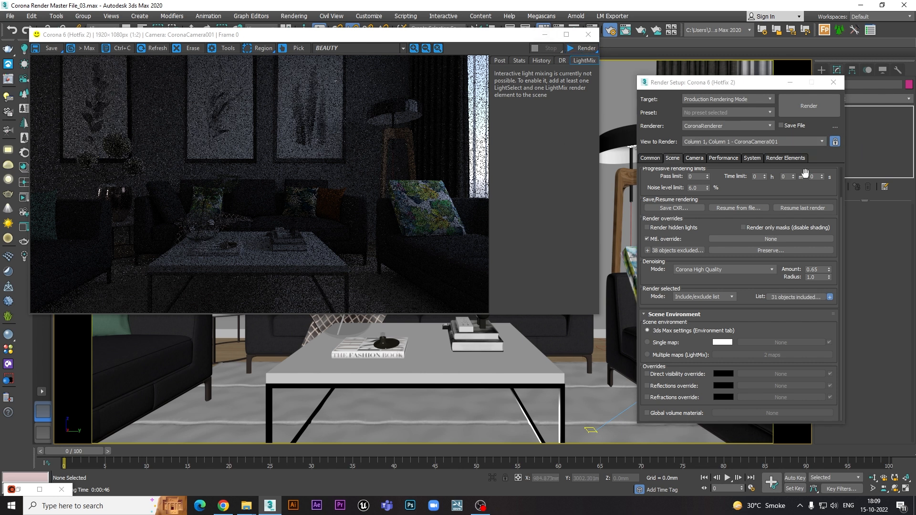
Step: Start interactive rendering, add the surrounding sofas to the Render selected include list, and end object picking
{"action": "left_click_drag", "start_coordinate": [747, 193], "coordinate": [746, 310]}
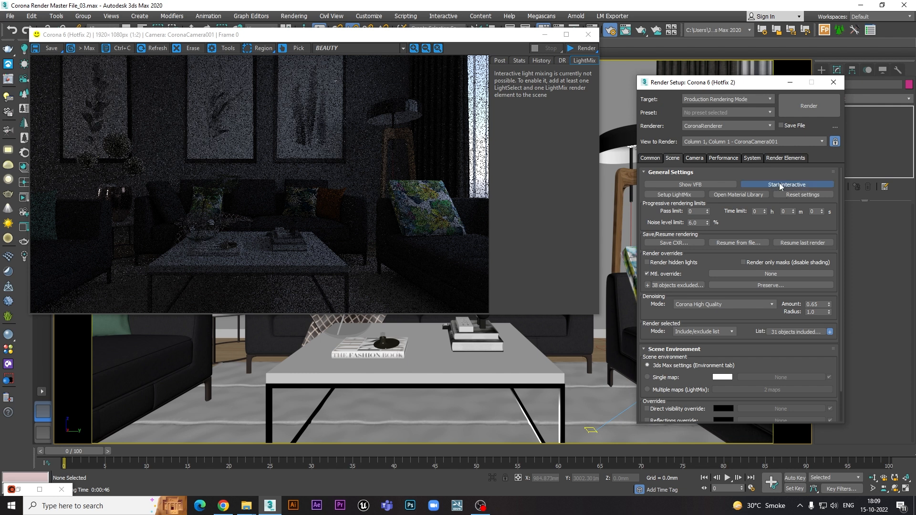
{"action": "left_click", "coordinate": [779, 184]}
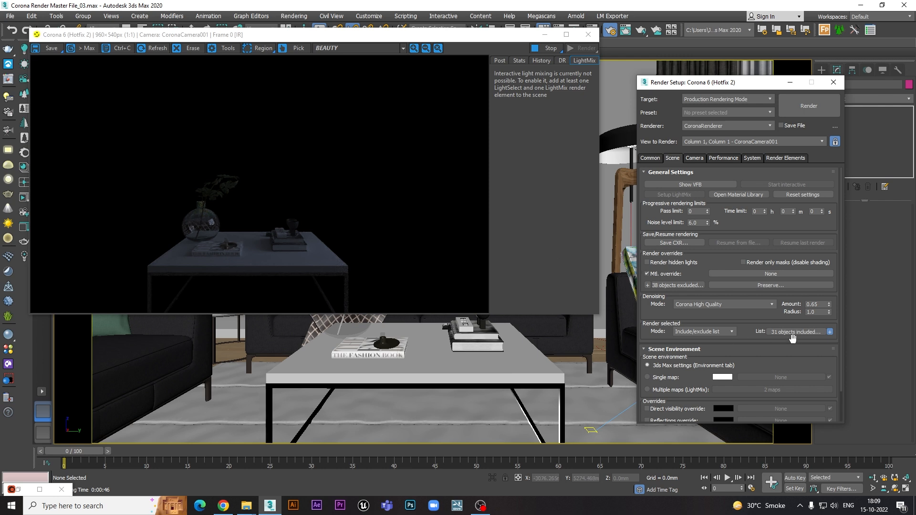
{"action": "left_click", "coordinate": [557, 328]}
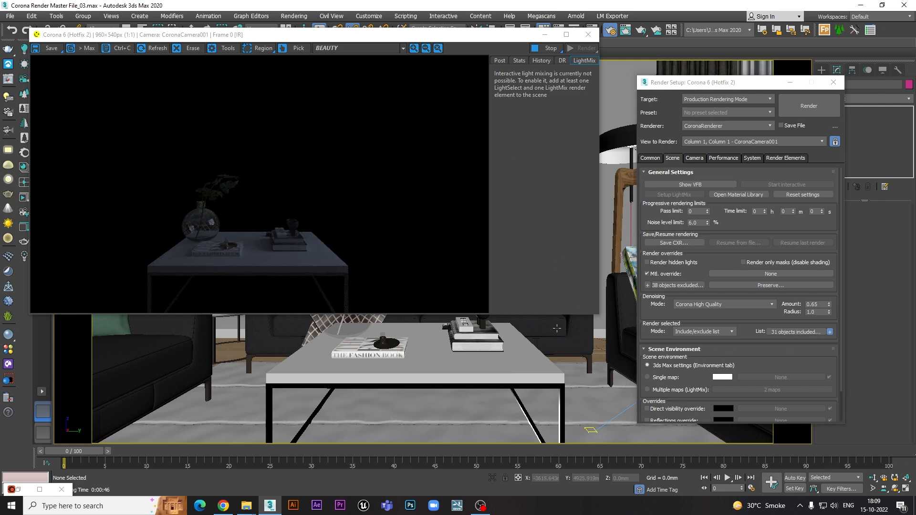
{"action": "left_click", "coordinate": [556, 329]}
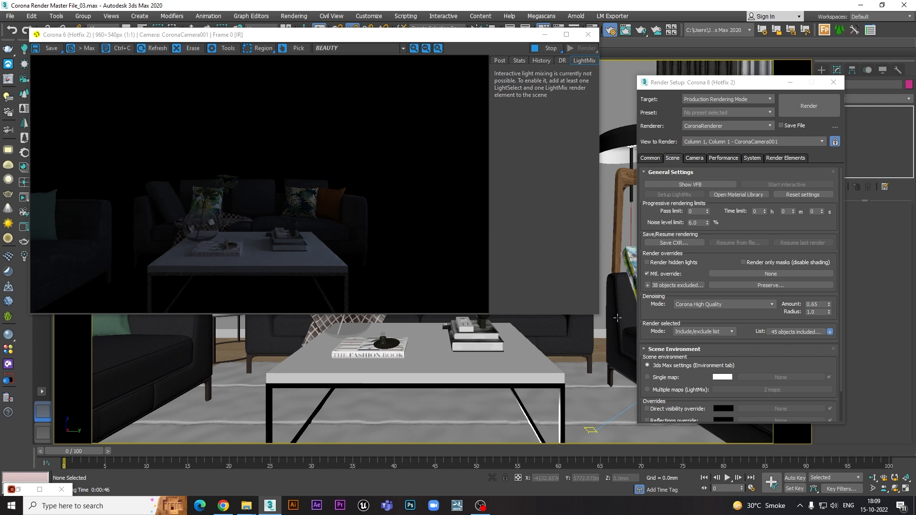
{"action": "left_click", "coordinate": [830, 331]}
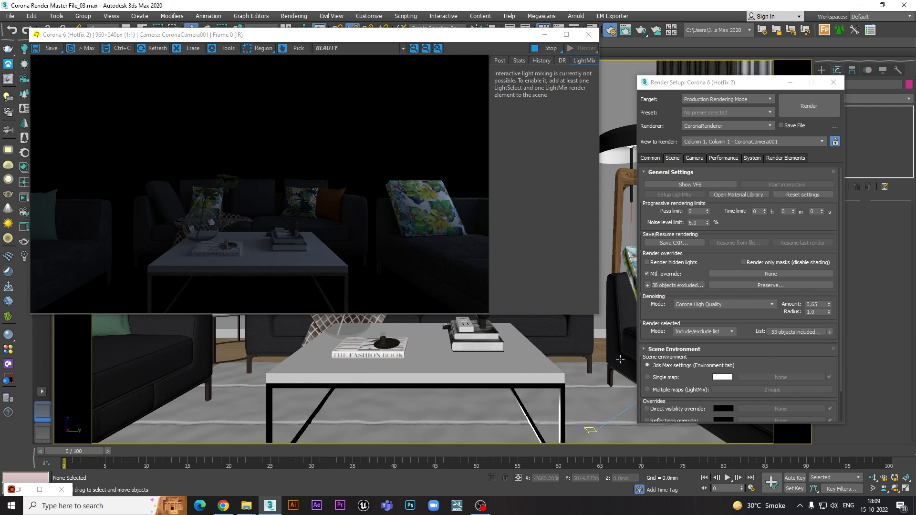
Step: Select the coffee table group and set the Render selected mode to Viewport selection
{"action": "left_click", "coordinate": [511, 356]}
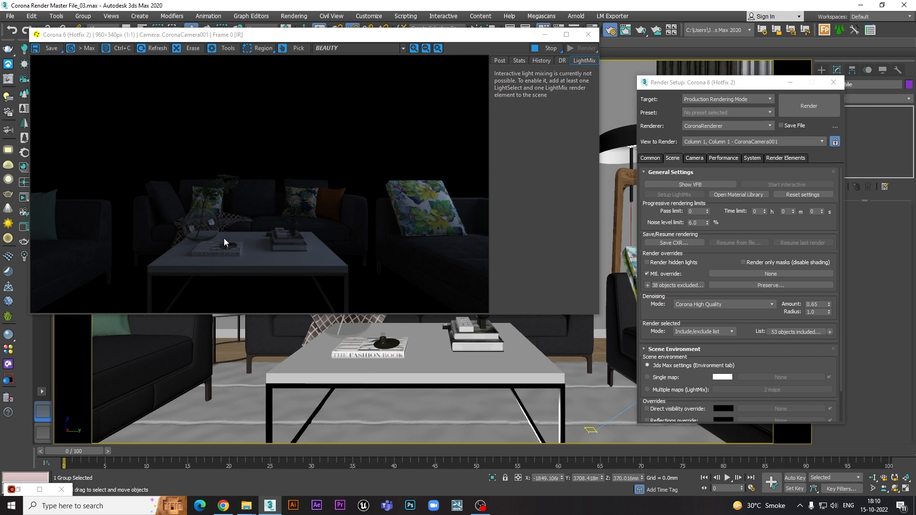
{"action": "left_click", "coordinate": [709, 331]}
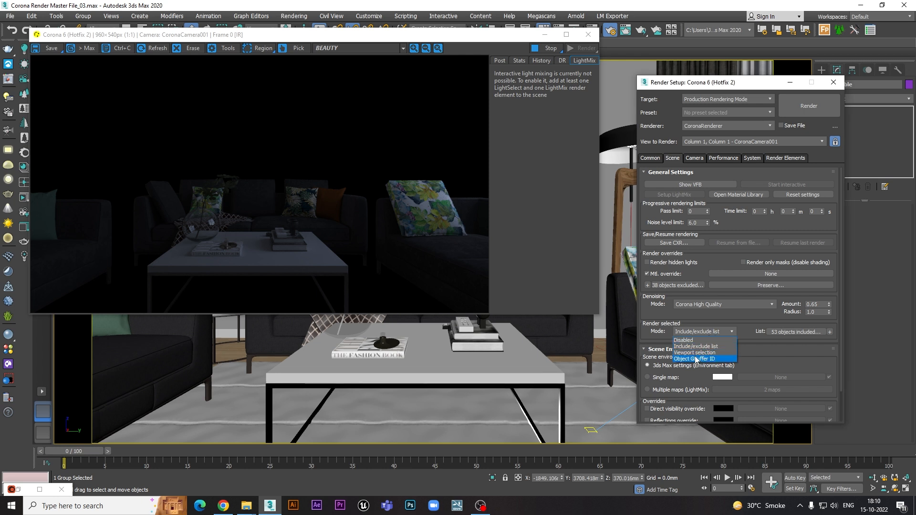
{"action": "left_click", "coordinate": [697, 352]}
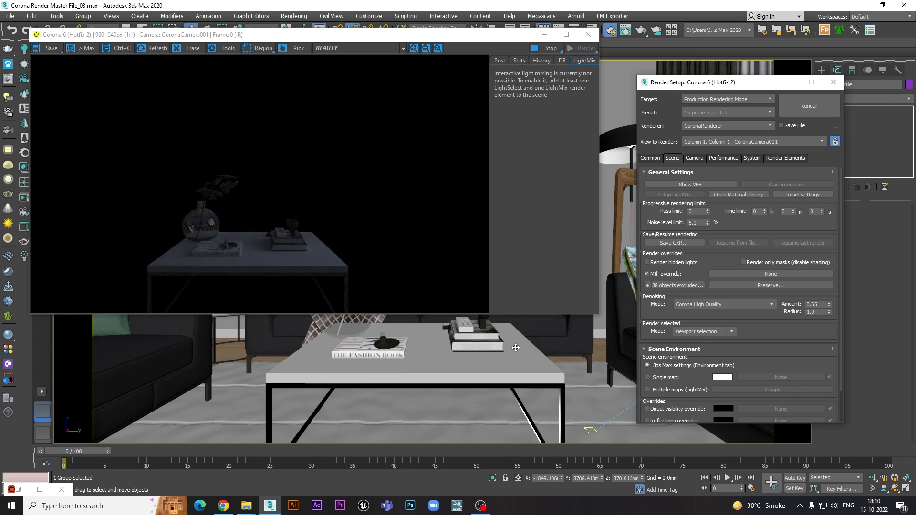
Step: Add the sofas, the floor lamp and the flower vase by the wall to the viewport selection being rendered
{"action": "left_click", "coordinate": [168, 352], "text": "ctrl"}
{"action": "left_click", "coordinate": [268, 334], "text": "ctrl"}
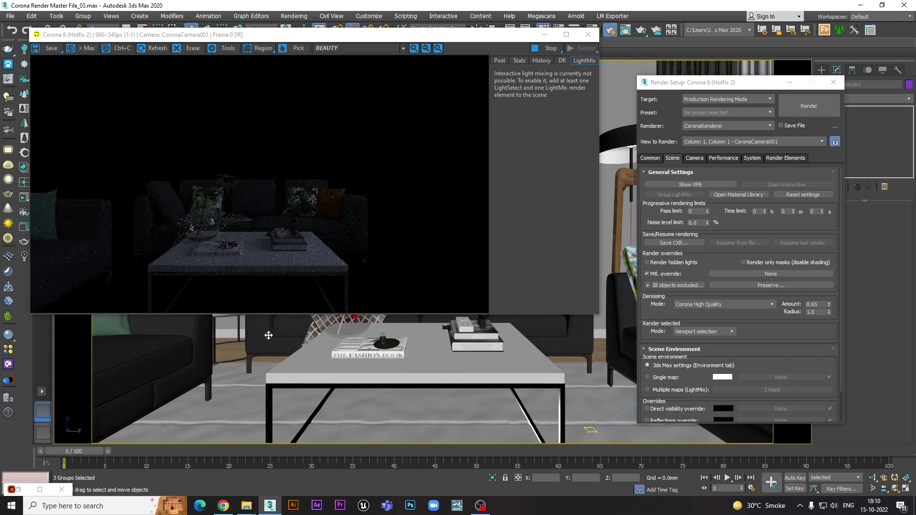
{"action": "left_click", "coordinate": [617, 310], "text": "ctrl"}
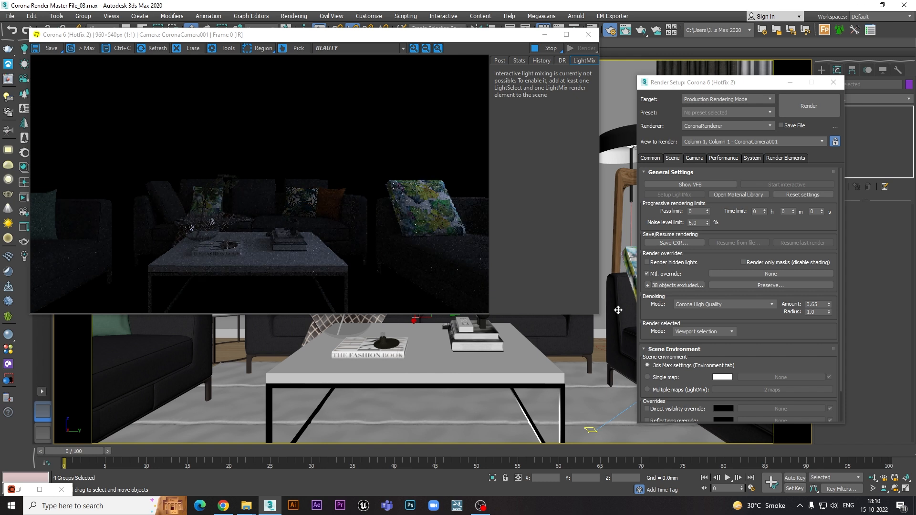
{"action": "left_click", "coordinate": [623, 179], "text": "ctrl"}
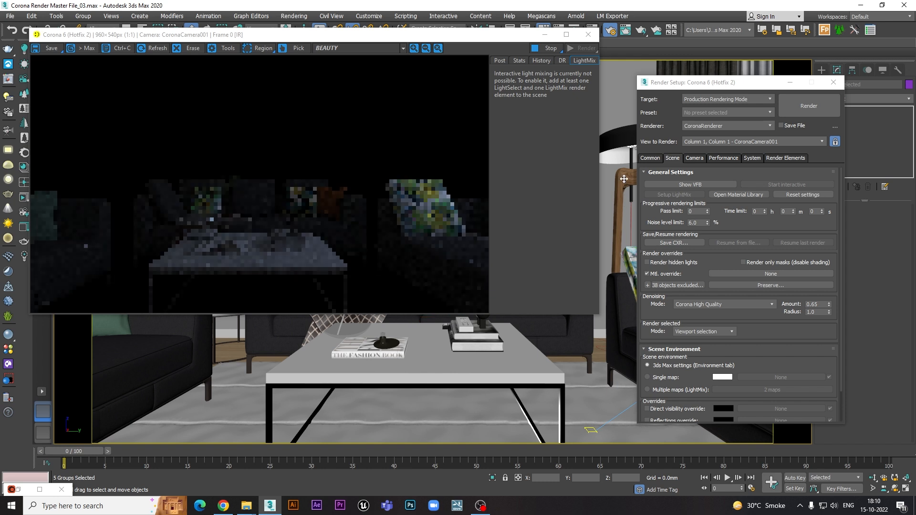
{"action": "left_click_drag", "start_coordinate": [468, 38], "coordinate": [811, 135]}
{"action": "left_click", "coordinate": [220, 199], "text": "ctrl"}
{"action": "left_click_drag", "start_coordinate": [735, 137], "coordinate": [439, 91]}
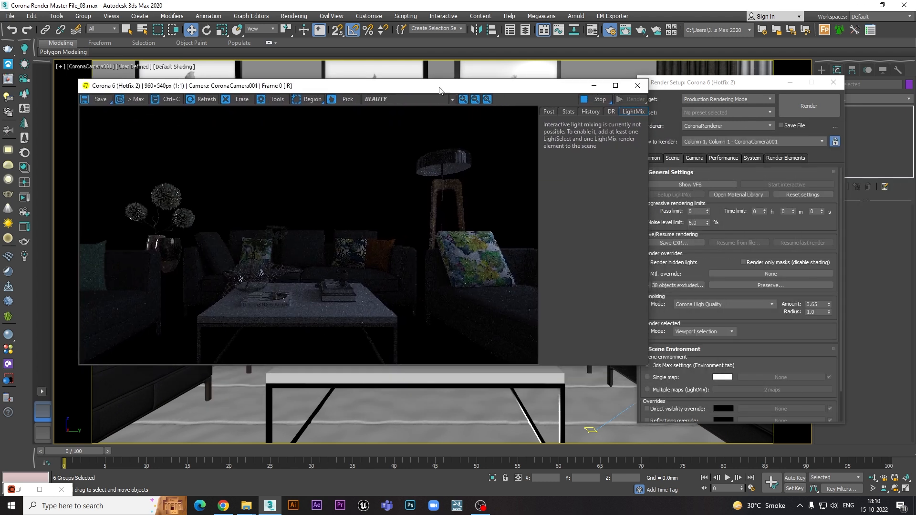
Step: Set the Render selected mode to Object GBuffer ID and select only the coffee table group in the viewport
{"action": "left_click", "coordinate": [717, 331]}
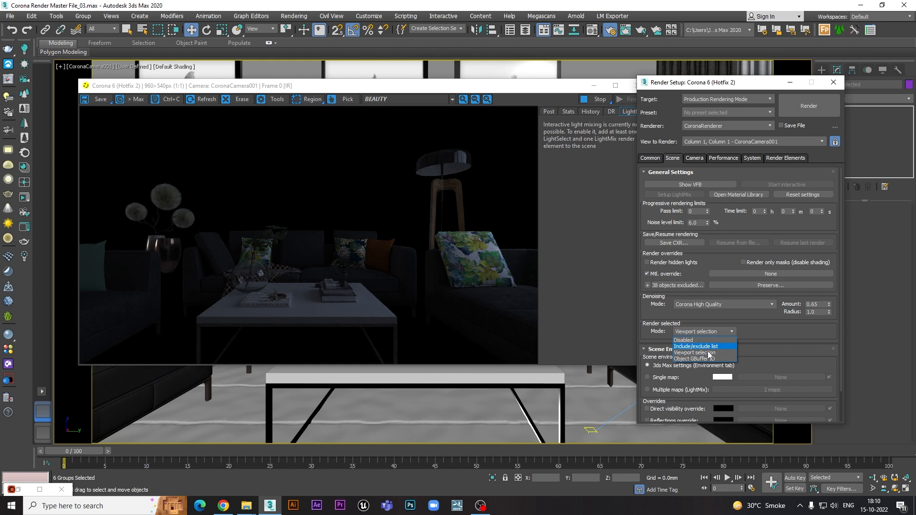
{"action": "left_click", "coordinate": [696, 358]}
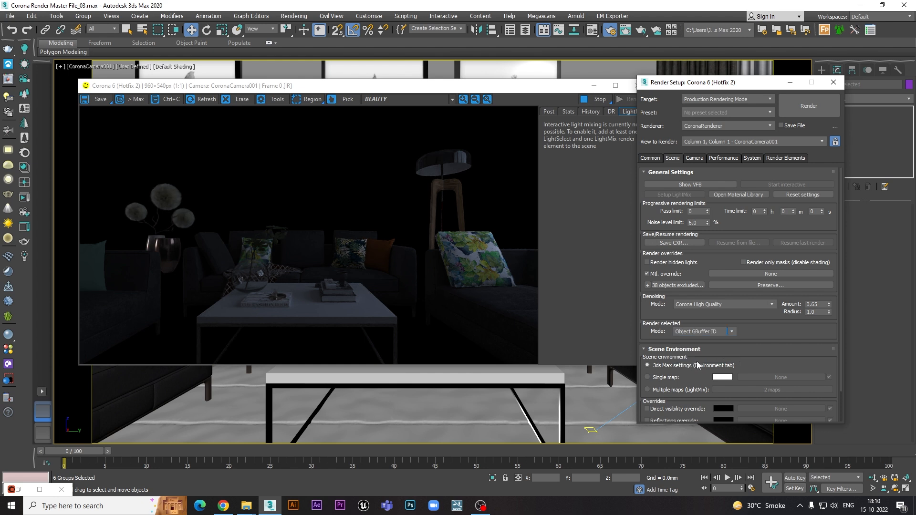
{"action": "left_click_drag", "start_coordinate": [506, 88], "coordinate": [477, 59]}
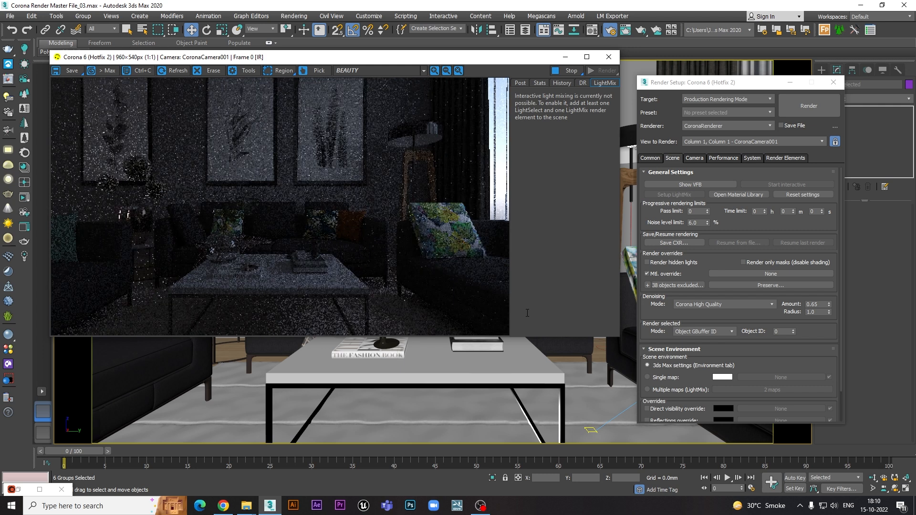
{"action": "left_click", "coordinate": [431, 360]}
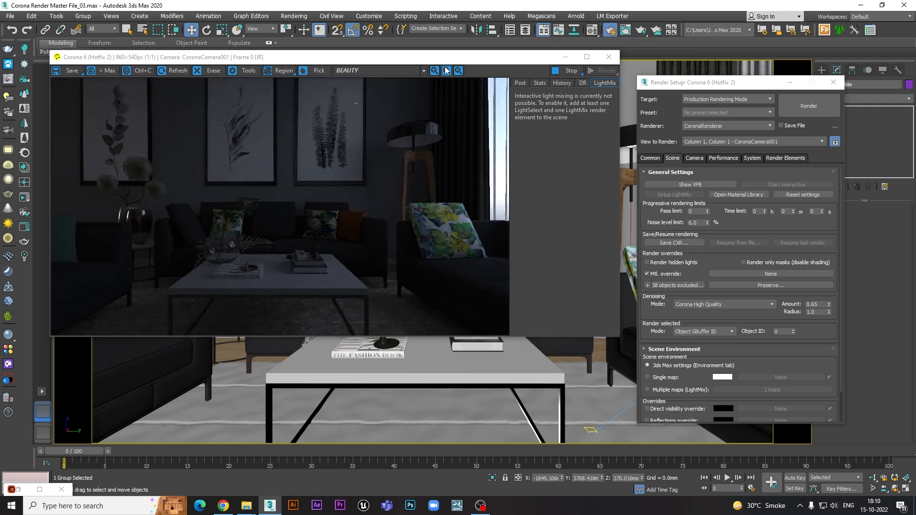
Step: Set the G-Buffer Object ID of the coffee table group to 1 in its object properties
{"action": "left_click_drag", "start_coordinate": [454, 60], "coordinate": [286, 18]}
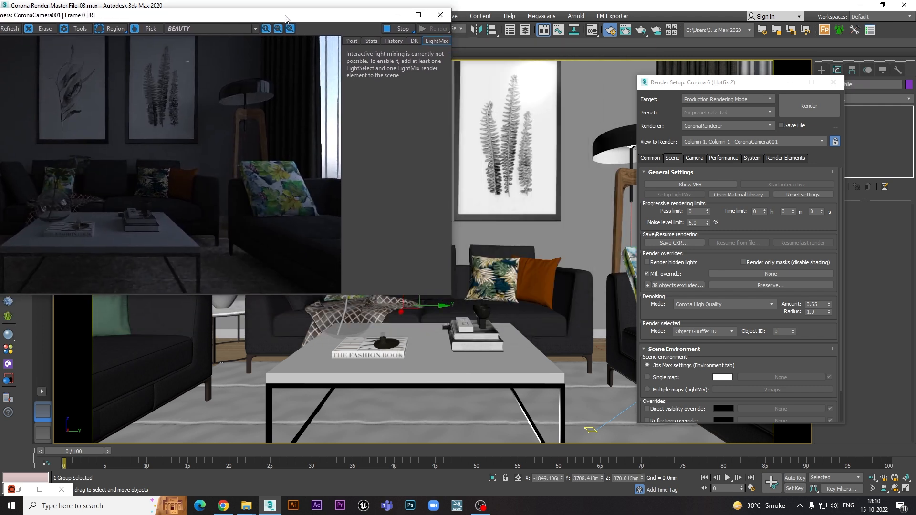
{"action": "right_click", "coordinate": [442, 358]}
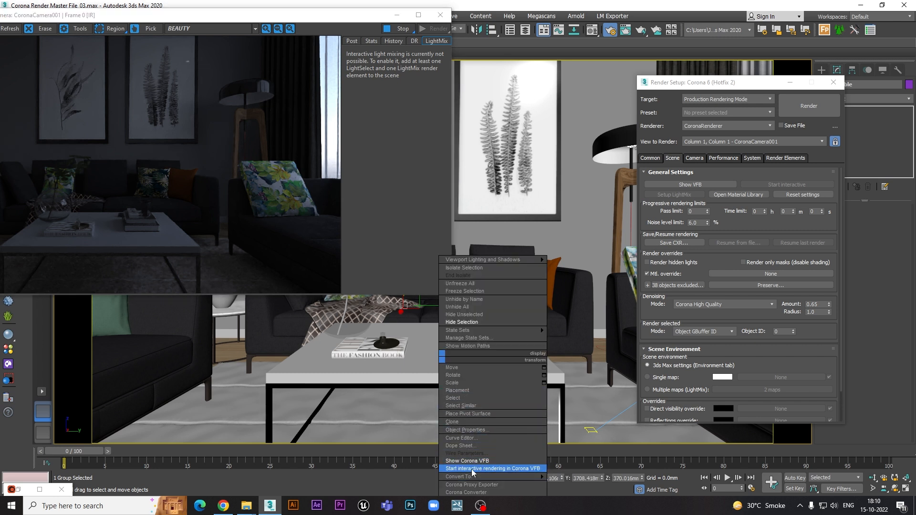
{"action": "left_click", "coordinate": [466, 430]}
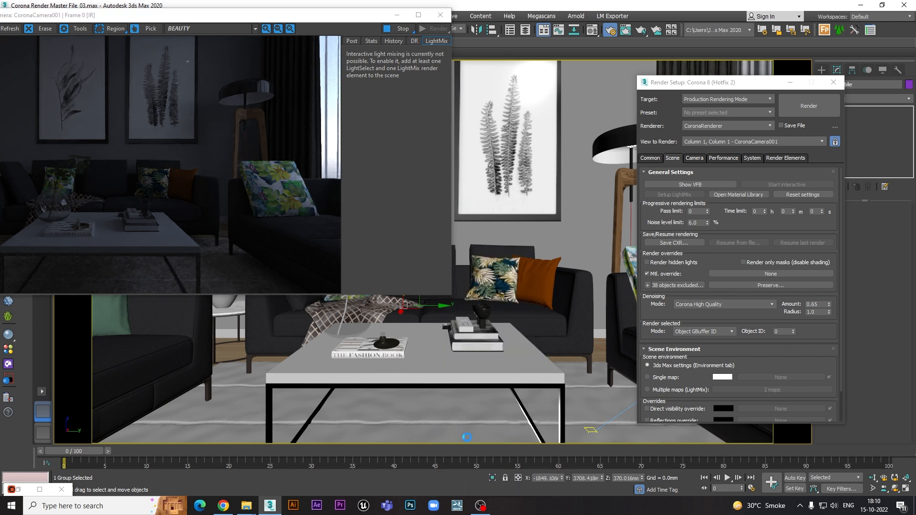
{"action": "left_click", "coordinate": [495, 312]}
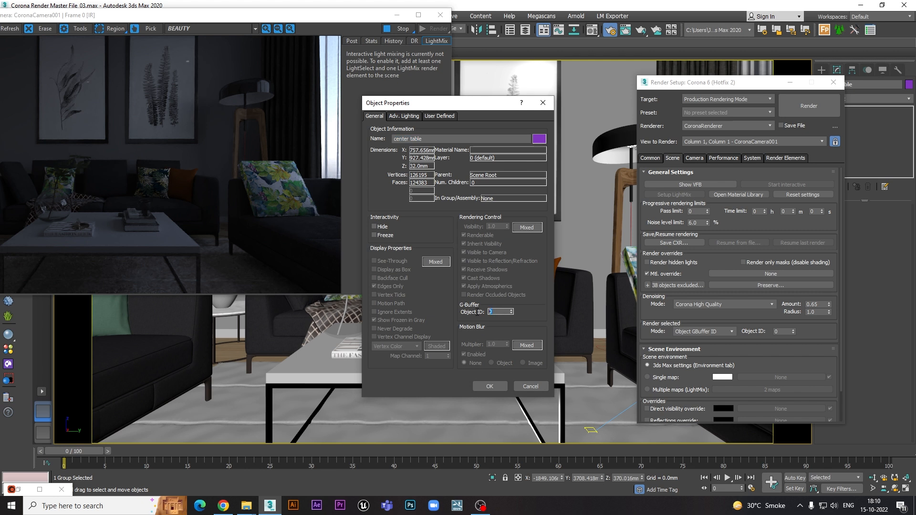
{"action": "left_click", "coordinate": [498, 384]}
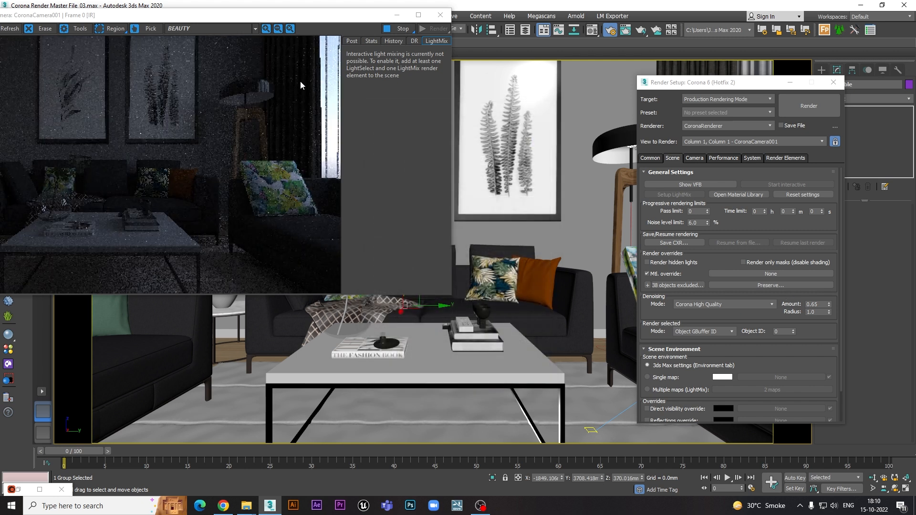
Step: Set the Render selected Object ID to 1 so the interactive render is limited to the coffee table group
{"action": "left_click_drag", "start_coordinate": [301, 19], "coordinate": [436, 51]}
{"action": "left_click", "coordinate": [782, 331]}
{"action": "double_click", "coordinate": [781, 333]}
{"action": "type", "text": "1"}
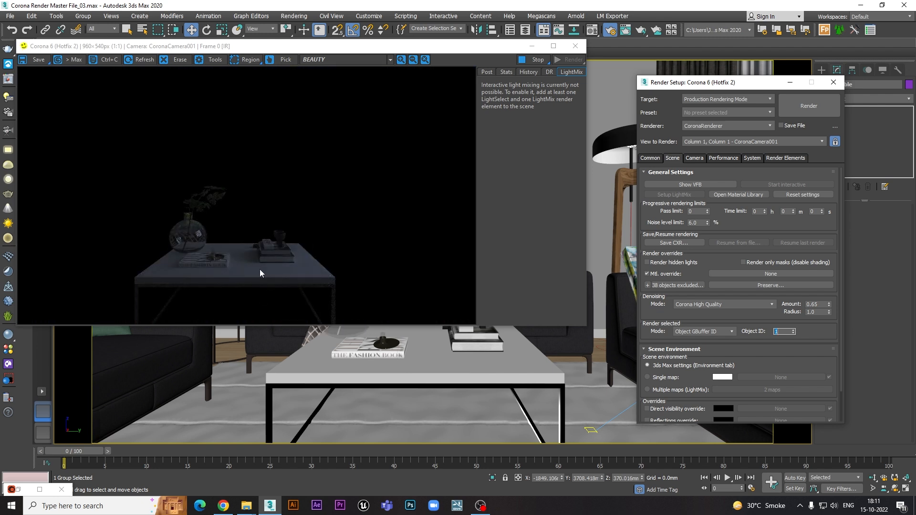
Step: Set the Render selected Object ID back to 0 and the Render selected mode to Disabled
{"action": "type", "text": "0"}
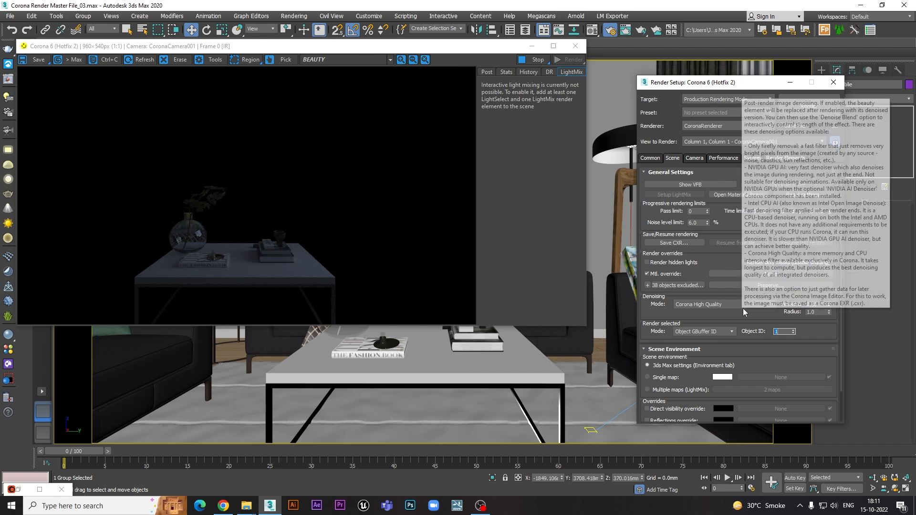
{"action": "left_click", "coordinate": [708, 330]}
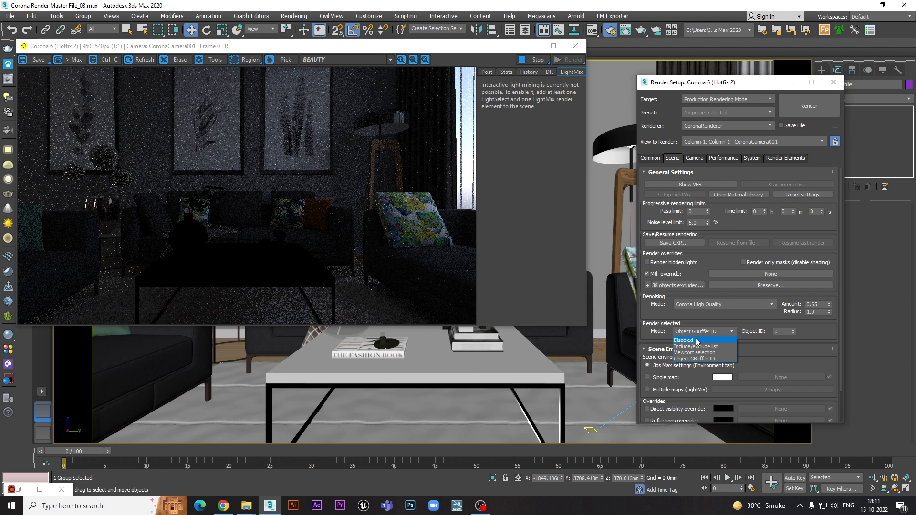
{"action": "left_click", "coordinate": [695, 341]}
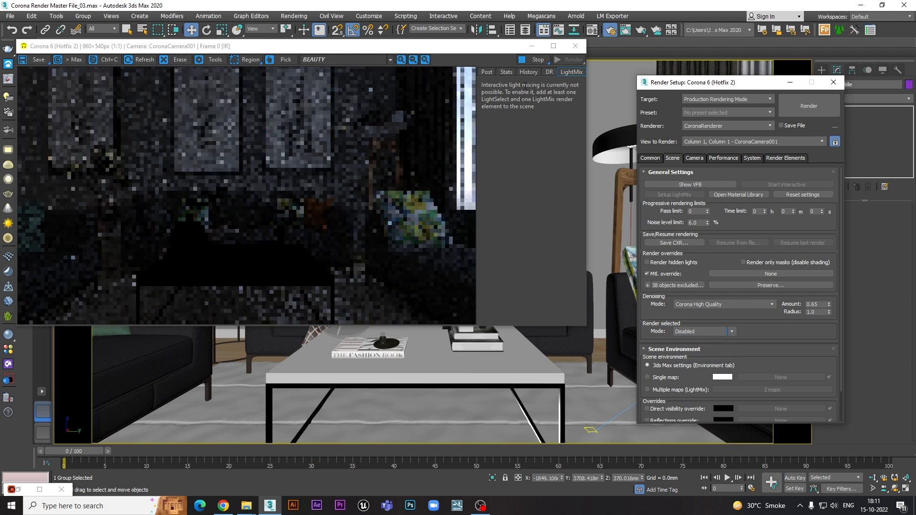
{"action": "left_click_drag", "start_coordinate": [452, 48], "coordinate": [505, 76]}
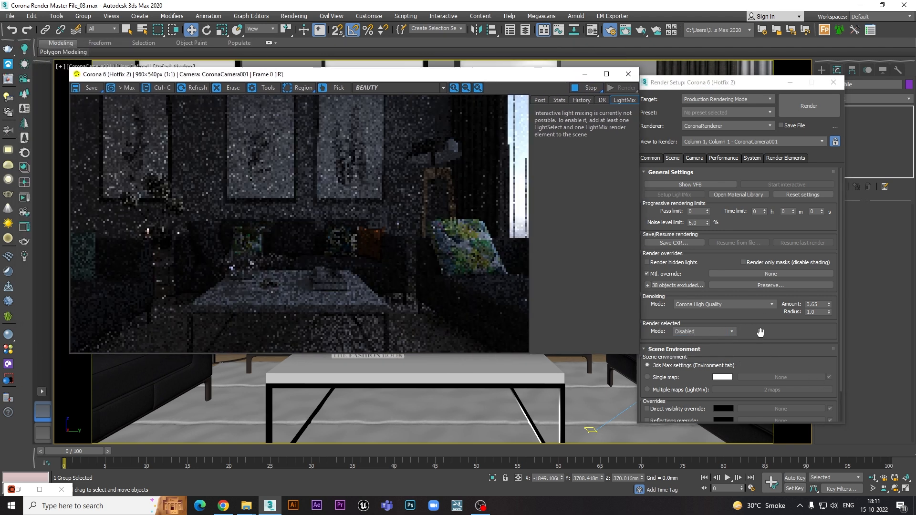
Step: Examine the background map settings in 3ds Max's Environment and Effects window, which Corona's default scene environment option uses
{"action": "scroll", "coordinate": [756, 313], "scroll_direction": "down", "scroll_amount": 1}
{"action": "scroll", "coordinate": [757, 312], "scroll_direction": "down", "scroll_amount": 1}
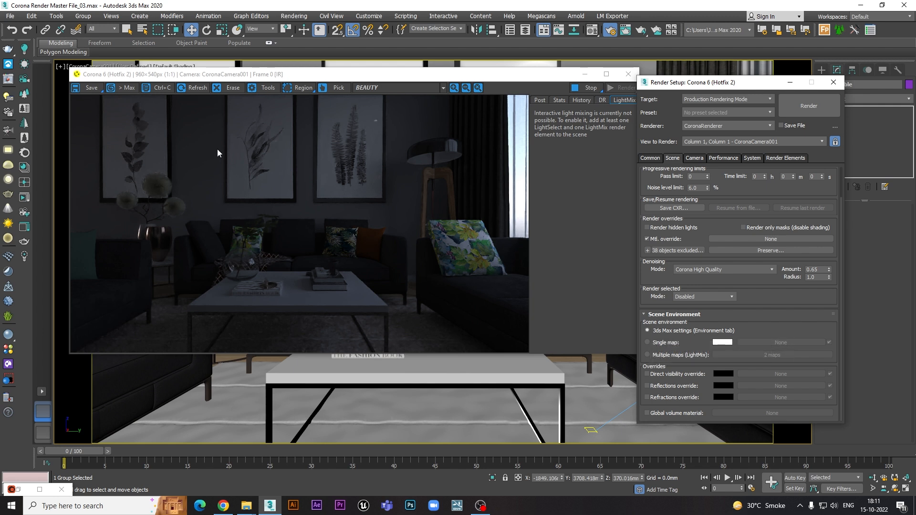
{"action": "left_click", "coordinate": [299, 18]}
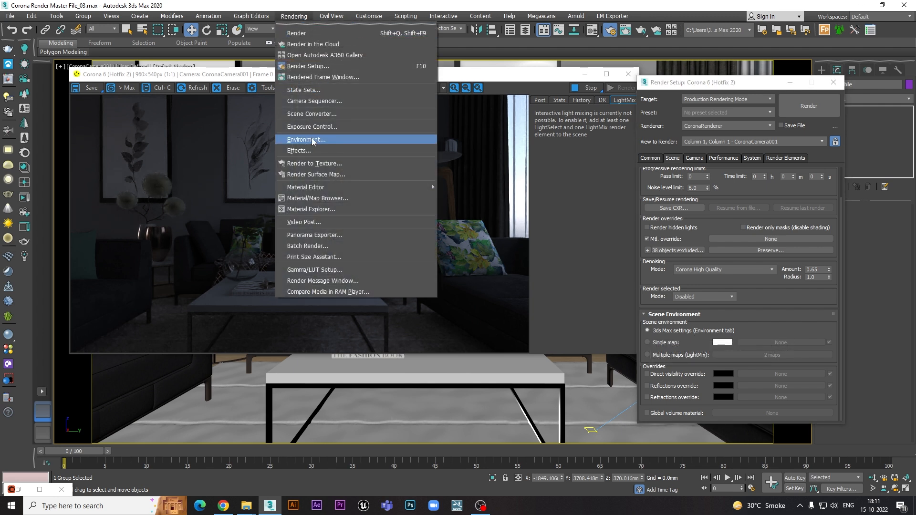
{"action": "left_click", "coordinate": [306, 140]}
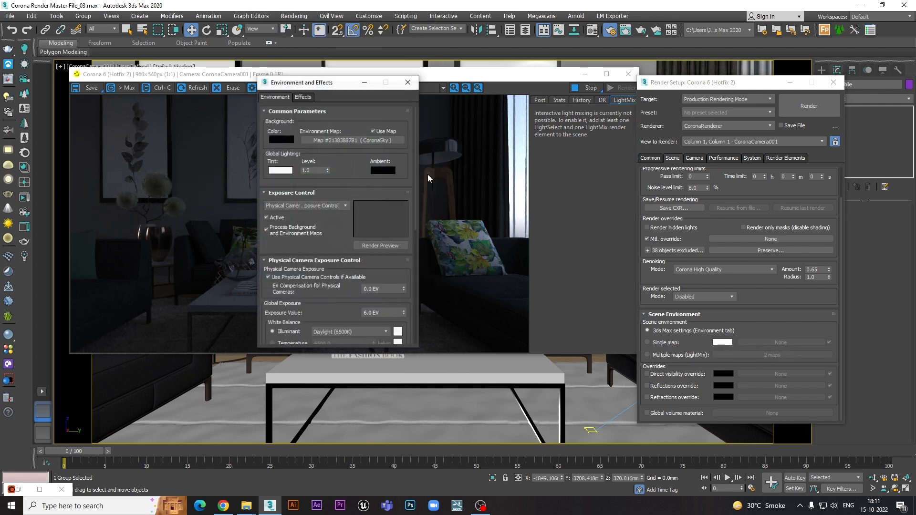
{"action": "left_click", "coordinate": [406, 83]}
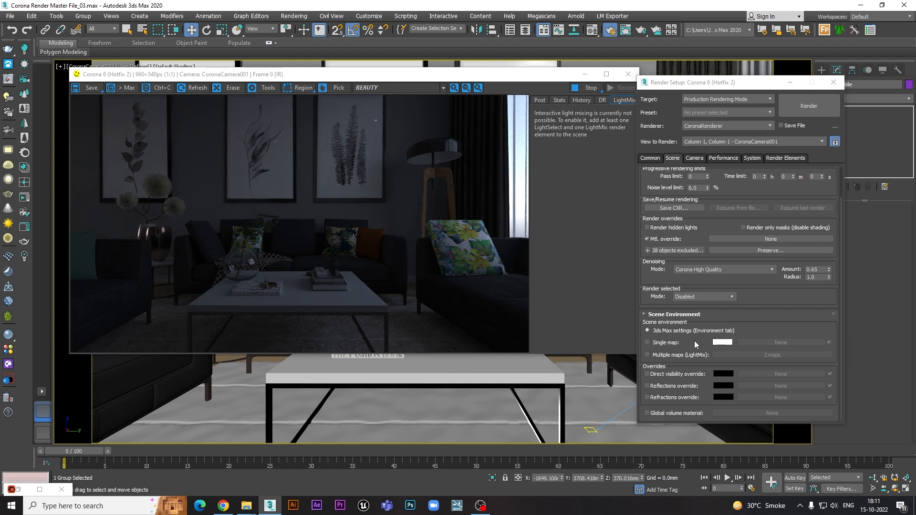
Step: Switch the scene environment to Single map and try a light cyan environment color
{"action": "left_click", "coordinate": [647, 342]}
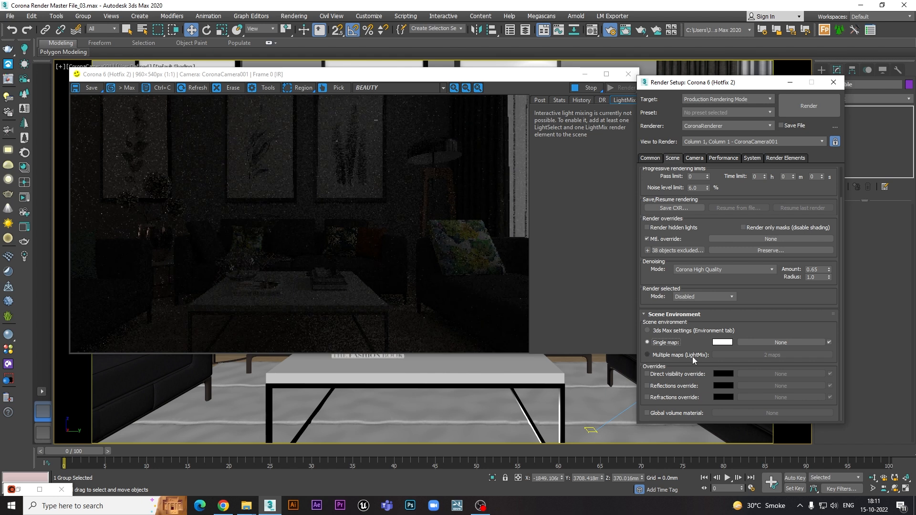
{"action": "left_click", "coordinate": [723, 342]}
{"action": "left_click_drag", "start_coordinate": [339, 66], "coordinate": [328, 68]}
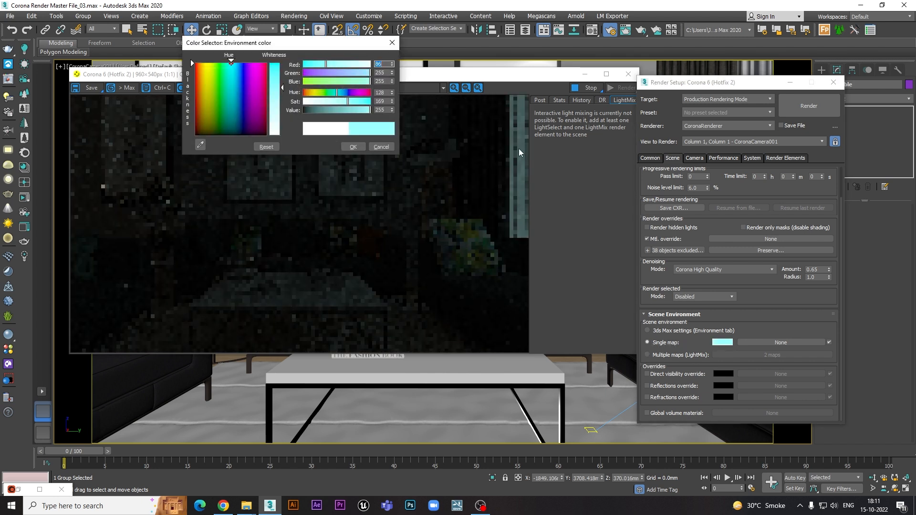
{"action": "left_click", "coordinate": [382, 147]}
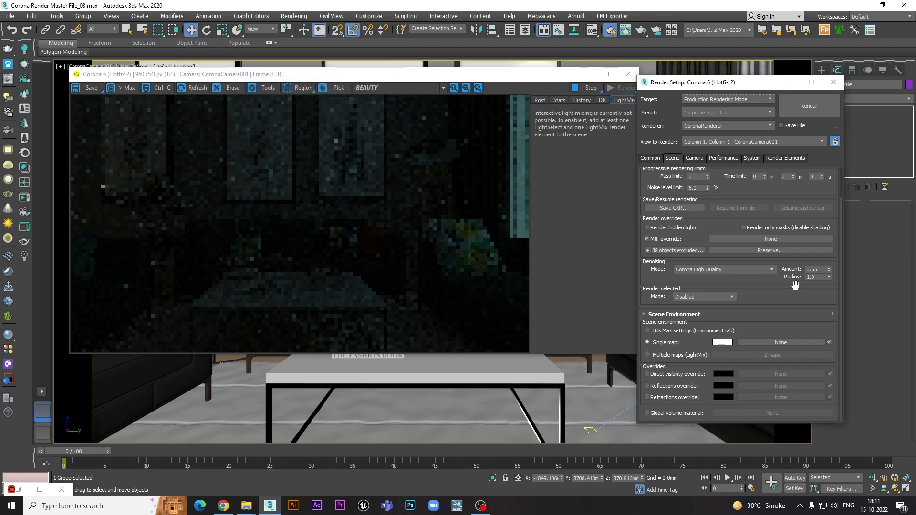
Step: Look through the General and Corona map types and assign a CoronaSky map to the Single map environment
{"action": "left_click", "coordinate": [756, 341]}
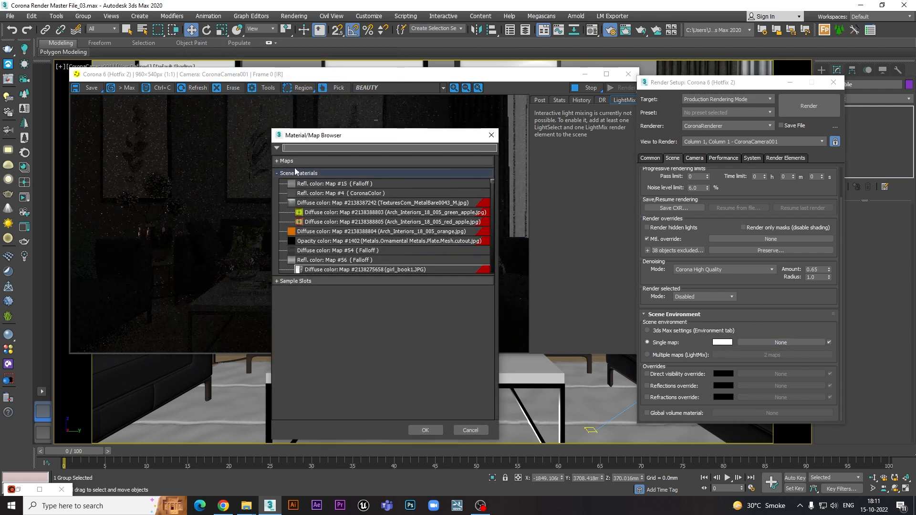
{"action": "left_click", "coordinate": [294, 160]}
{"action": "left_click", "coordinate": [292, 184]}
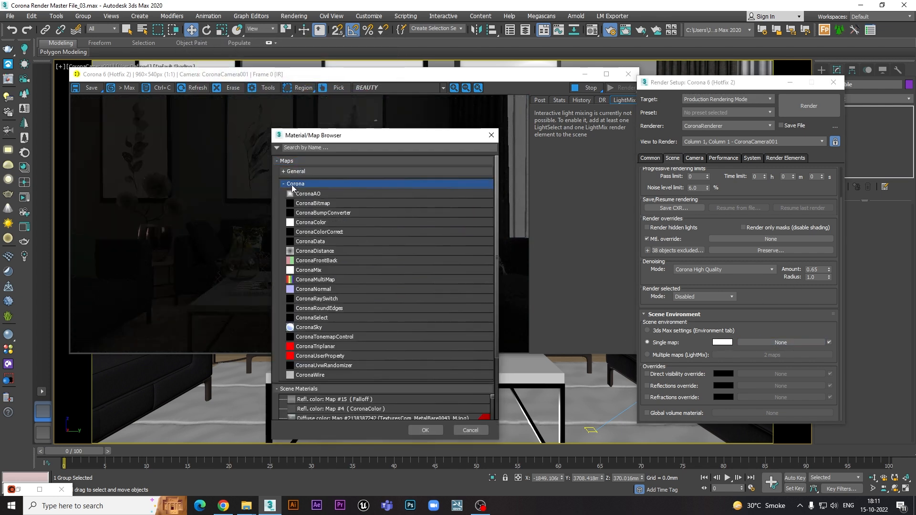
{"action": "left_click", "coordinate": [290, 171]}
{"action": "left_click", "coordinate": [290, 171]}
{"action": "scroll", "coordinate": [331, 281], "scroll_direction": "down", "scroll_amount": 5}
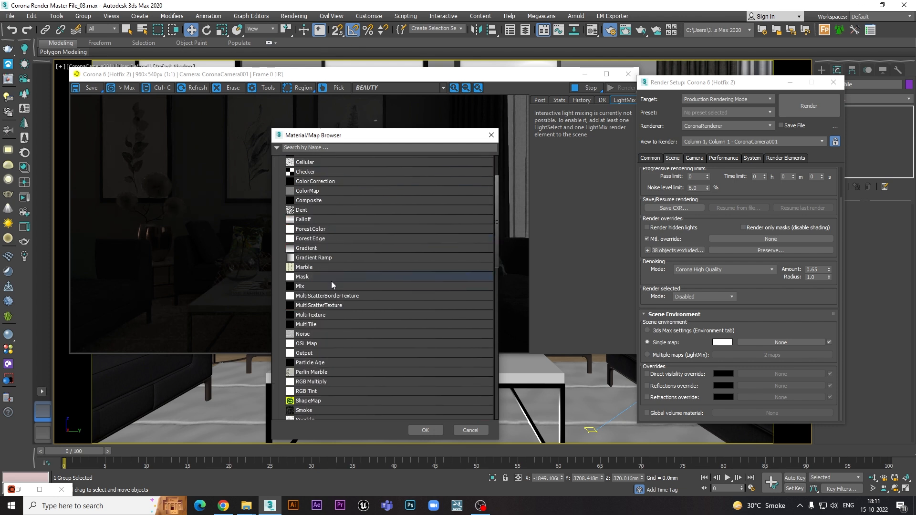
{"action": "scroll", "coordinate": [310, 190], "scroll_direction": "up", "scroll_amount": 5}
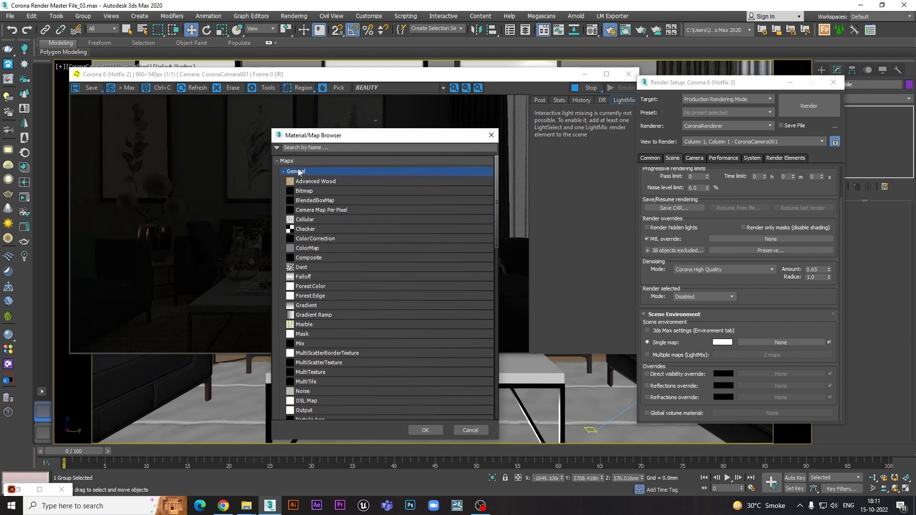
{"action": "left_click", "coordinate": [290, 171]}
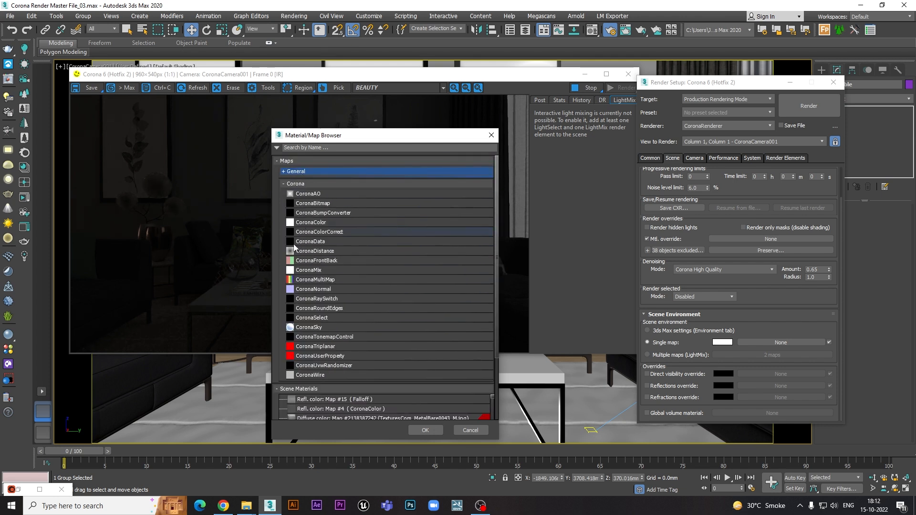
{"action": "double_click", "coordinate": [305, 327]}
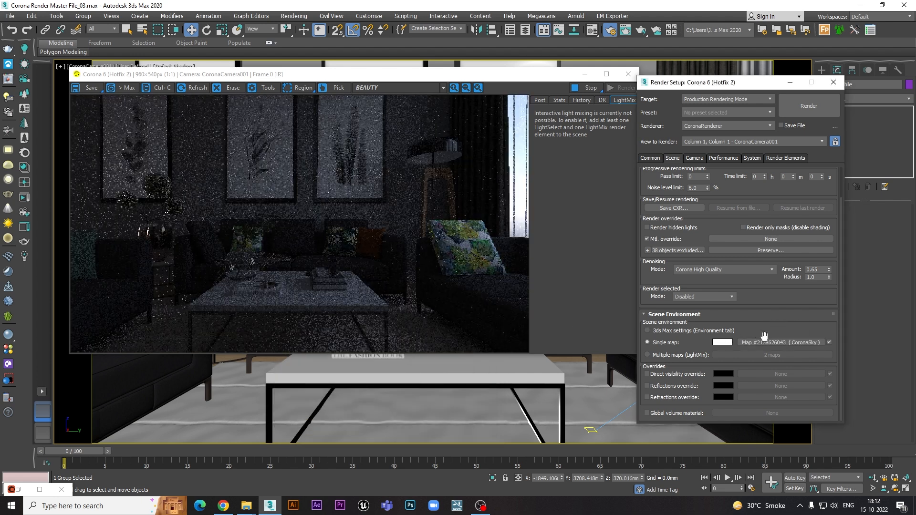
Step: Clear the CoronaSky map from the Single map environment and assign a CoronaBitmap map in its place
{"action": "right_click", "coordinate": [758, 342]}
{"action": "left_click", "coordinate": [781, 367]}
{"action": "left_click", "coordinate": [759, 342]}
{"action": "double_click", "coordinate": [310, 203]}
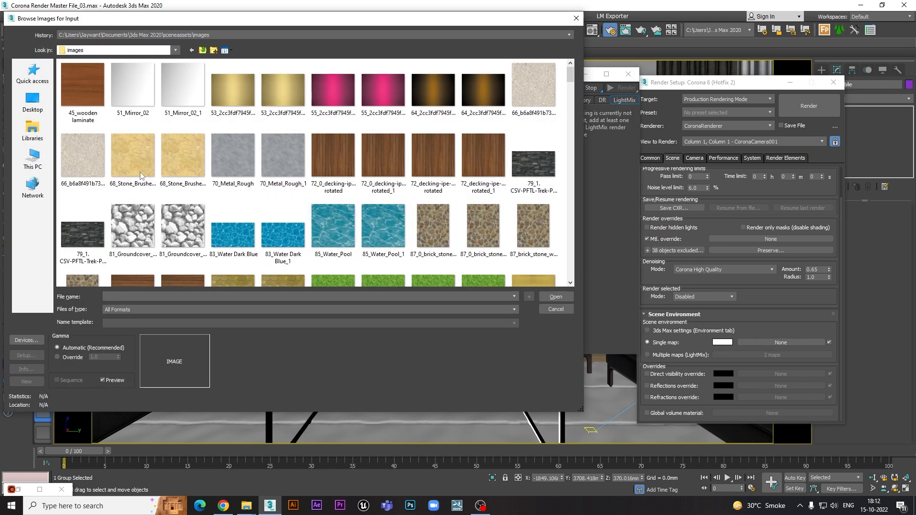
Step: Load wide_street_01_4k.hdr from E:\Mpas\Evermotion HDRI Sky\Haven as the environment bitmap, keeping the default HDRI load settings
{"action": "left_click", "coordinate": [34, 158]}
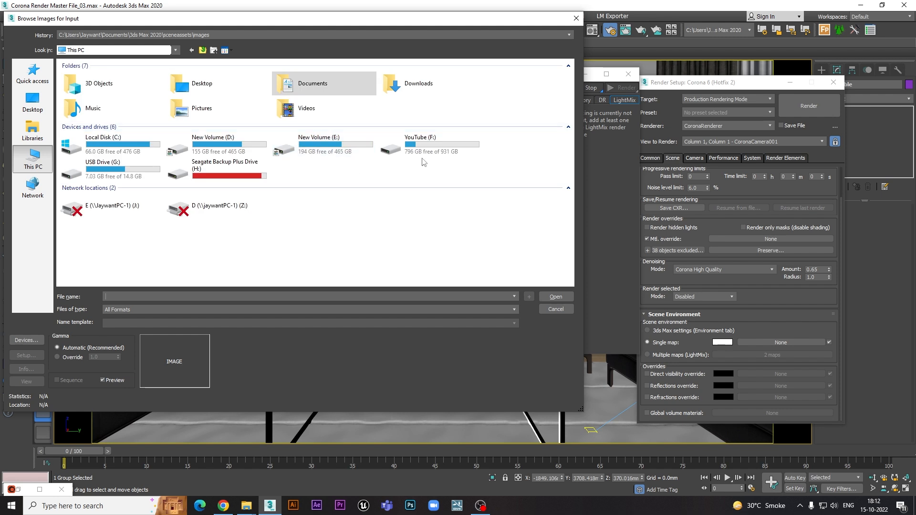
{"action": "double_click", "coordinate": [336, 144]}
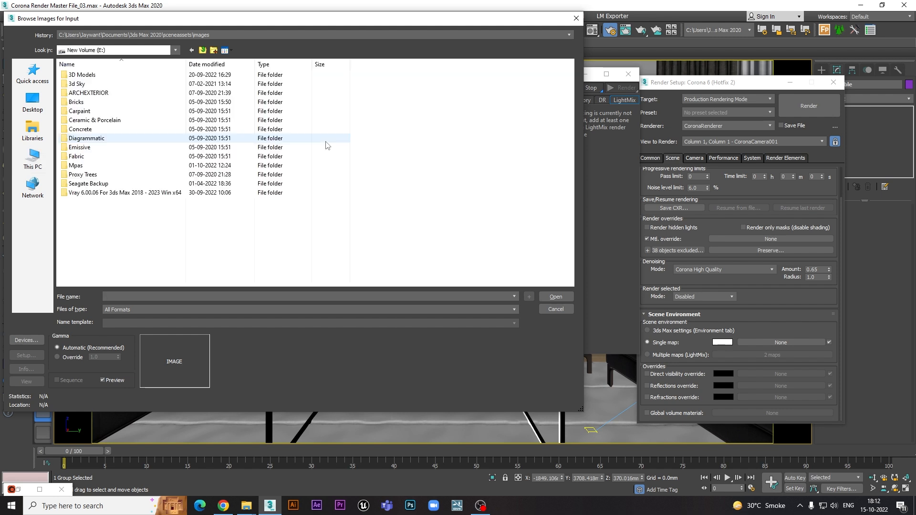
{"action": "left_click", "coordinate": [79, 166]}
{"action": "double_click", "coordinate": [76, 166]}
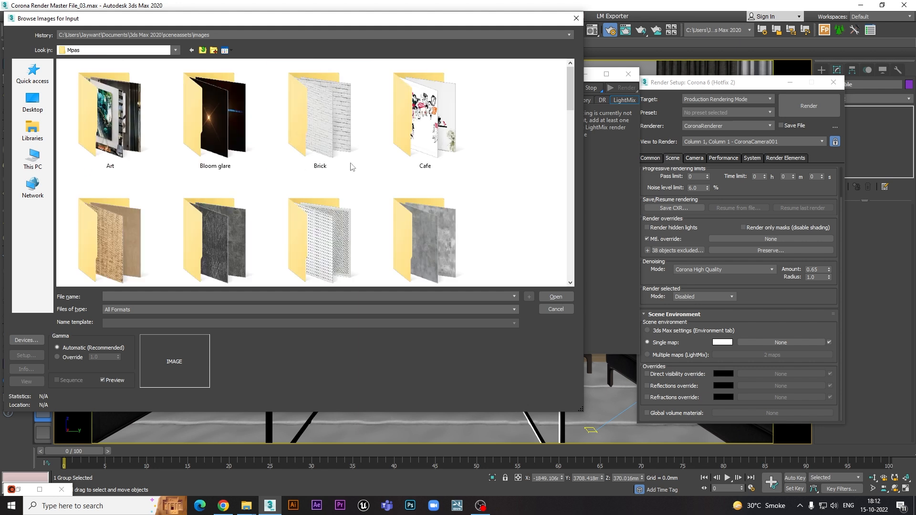
{"action": "key", "text": "e"}
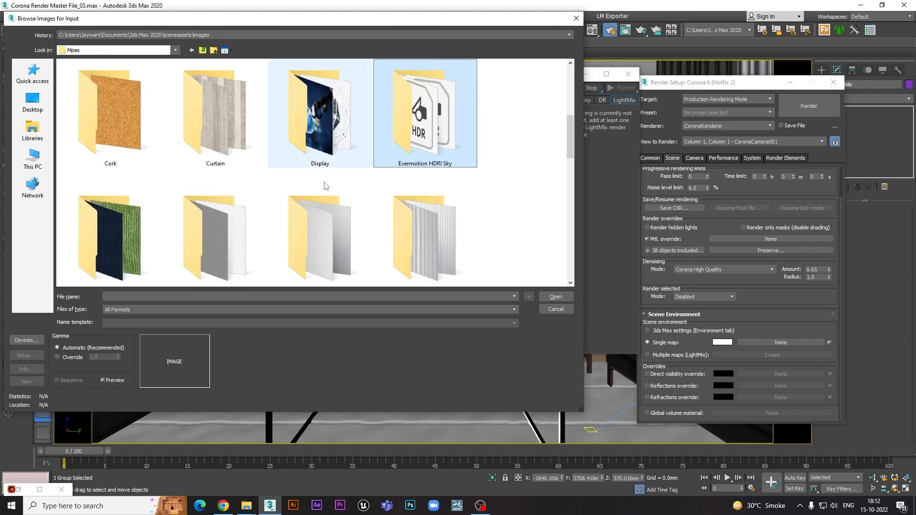
{"action": "double_click", "coordinate": [403, 137]}
{"action": "double_click", "coordinate": [235, 93]}
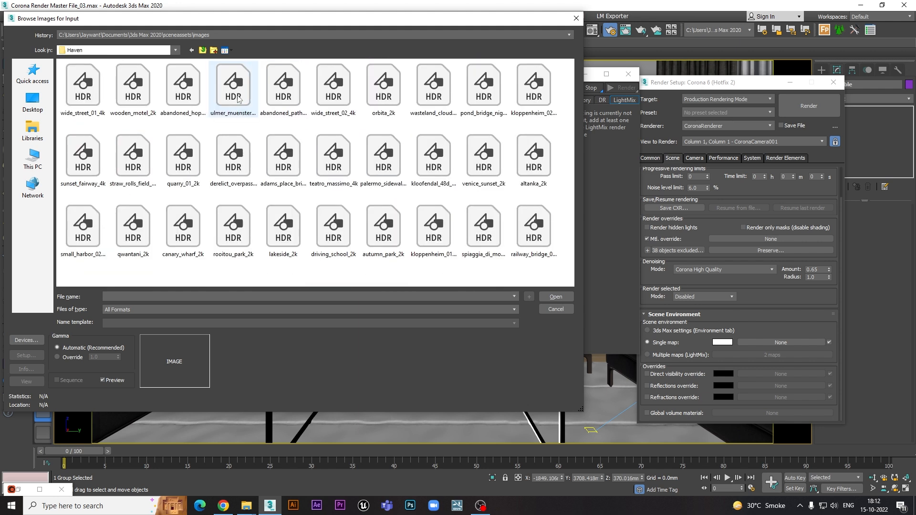
{"action": "left_click", "coordinate": [235, 98]}
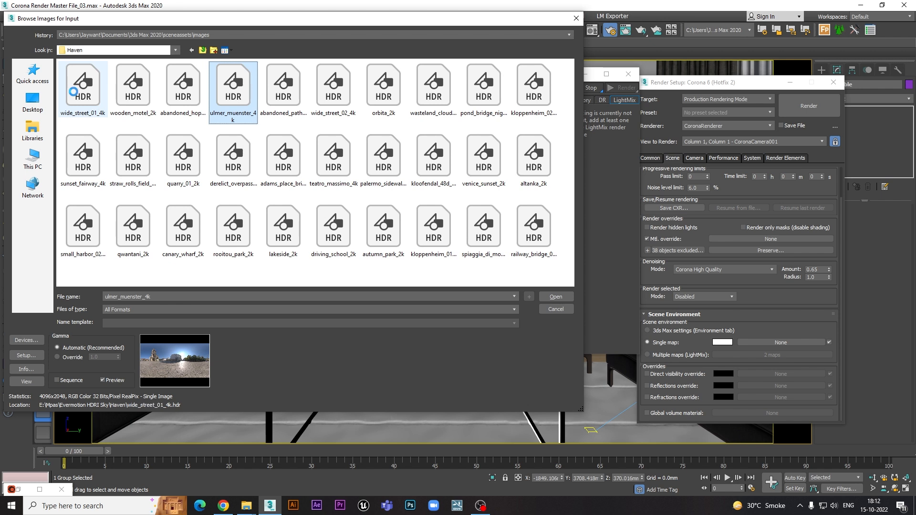
{"action": "left_click", "coordinate": [79, 99]}
{"action": "double_click", "coordinate": [79, 95]}
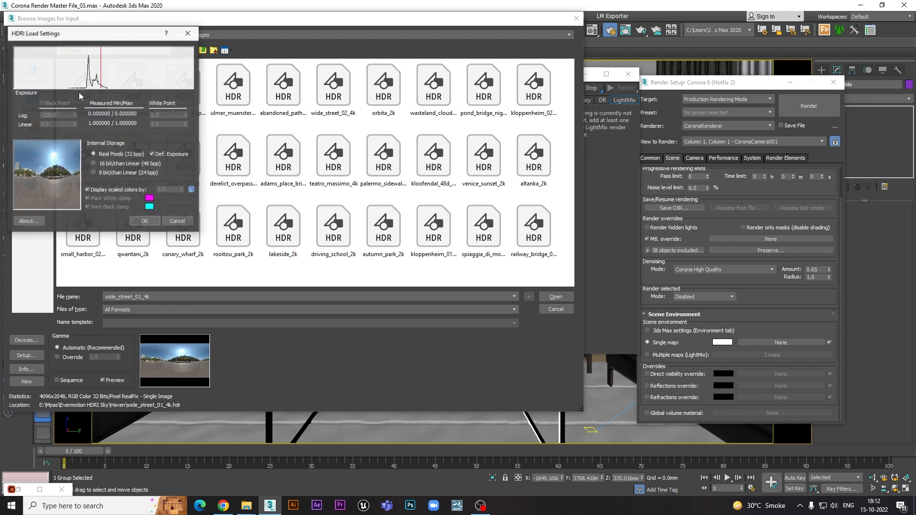
{"action": "left_click", "coordinate": [142, 222]}
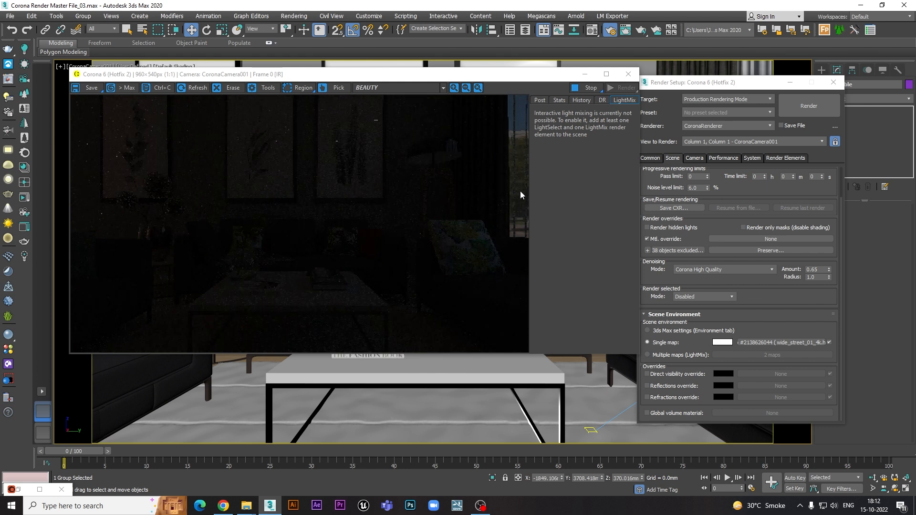
Step: Clear the HDR bitmap from the Single map environment and switch the scene environment to Multiple maps (LightMix)
{"action": "right_click", "coordinate": [760, 343]}
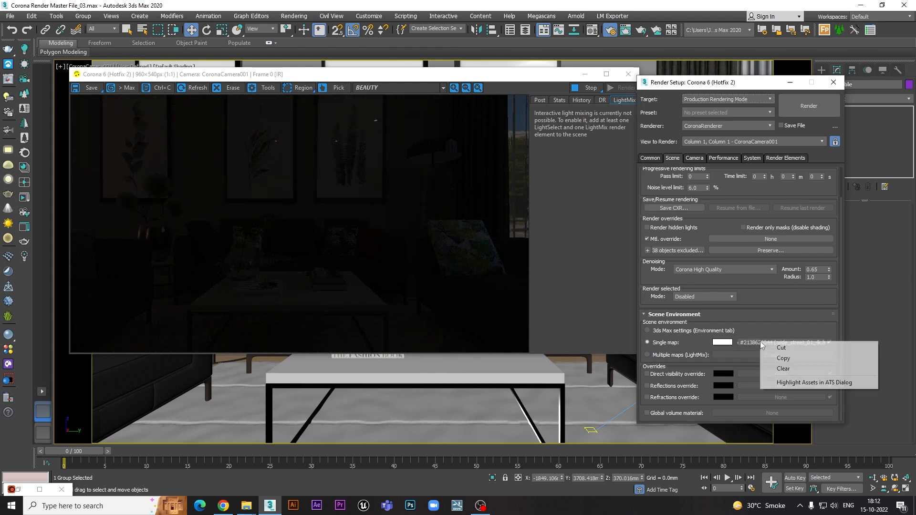
{"action": "left_click", "coordinate": [777, 369]}
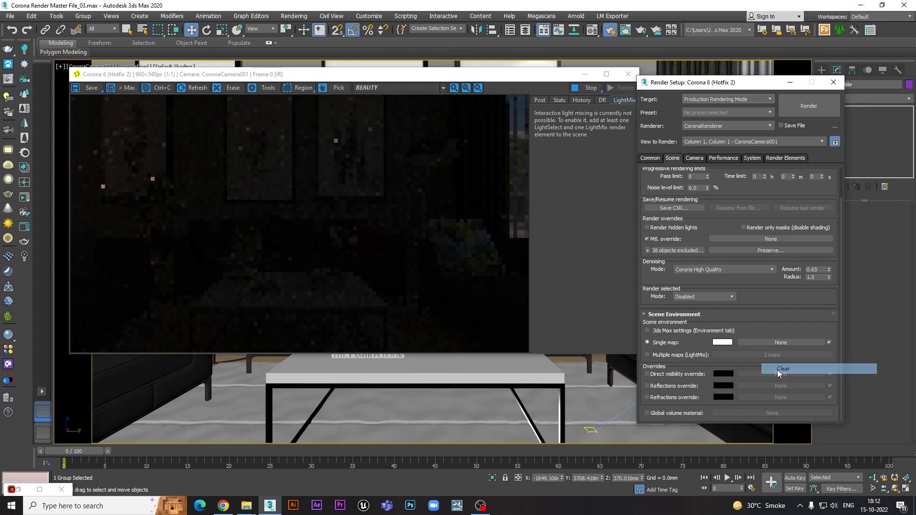
{"action": "left_click", "coordinate": [648, 355]}
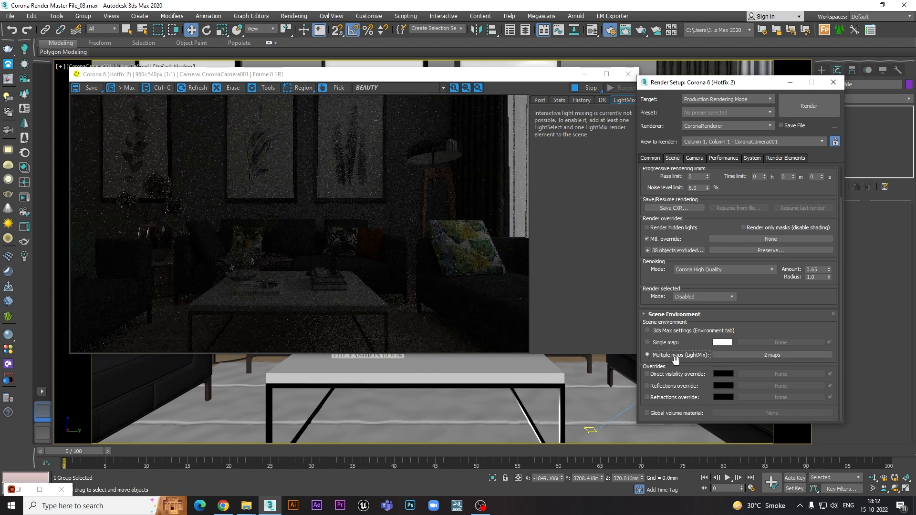
Step: Load wide_street_01_4k.hdr through a CoronaBitmap into slot 0 of the multiple environment maps, keeping the default HDRI load settings
{"action": "left_click", "coordinate": [752, 355]}
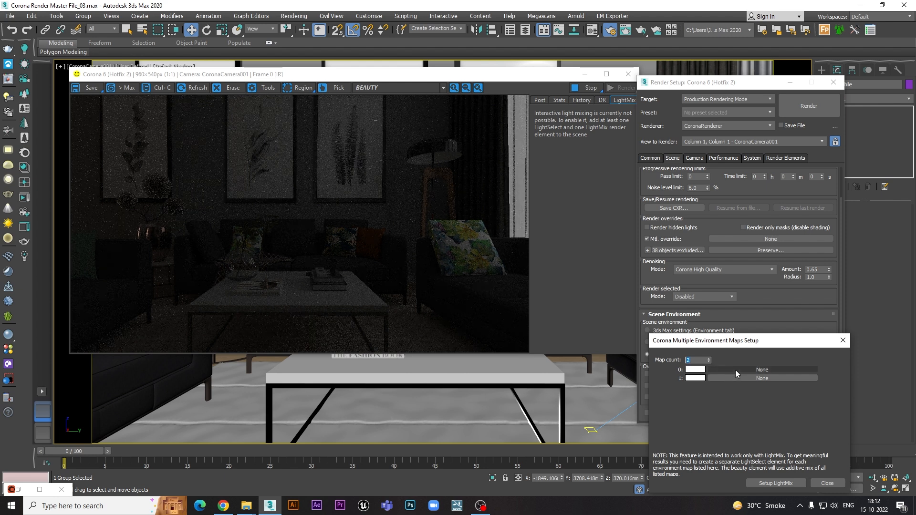
{"action": "left_click_drag", "start_coordinate": [752, 346], "coordinate": [737, 236]}
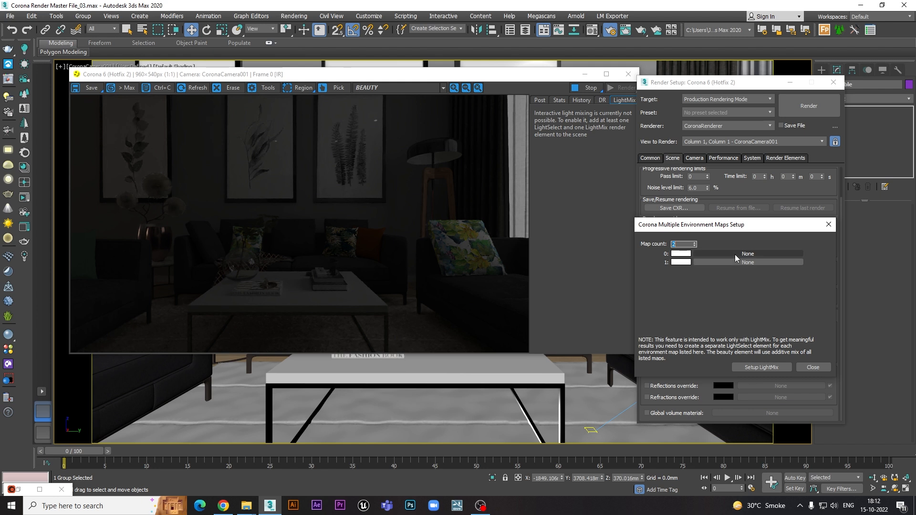
{"action": "left_click", "coordinate": [734, 253]}
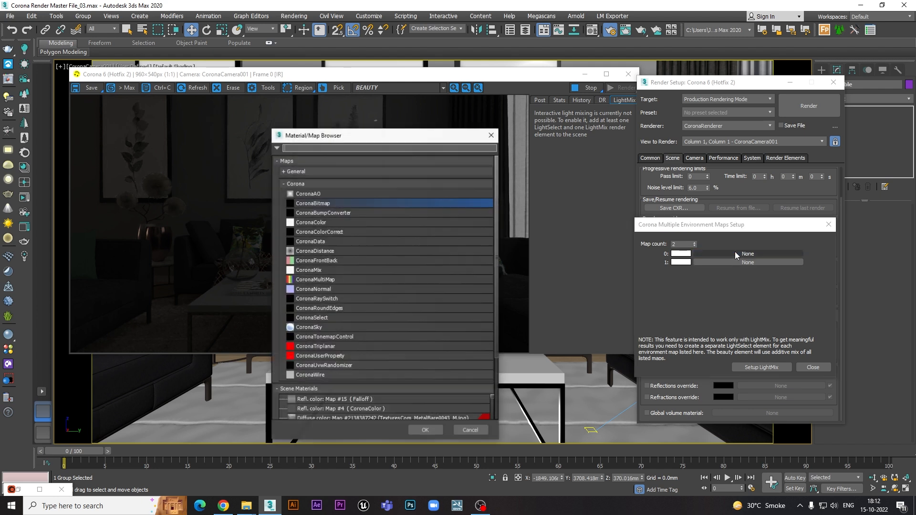
{"action": "double_click", "coordinate": [315, 204]}
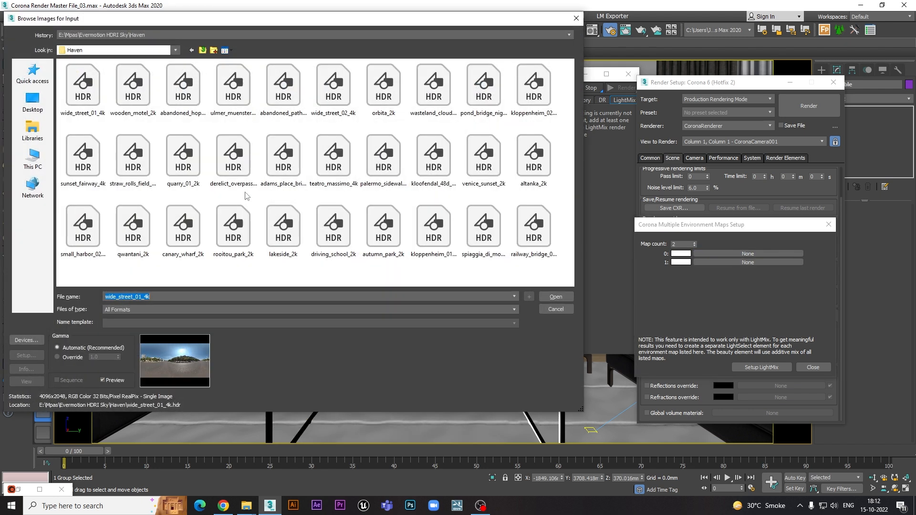
{"action": "left_click", "coordinate": [84, 86]}
{"action": "left_click", "coordinate": [557, 297]}
{"action": "left_click", "coordinate": [143, 221]}
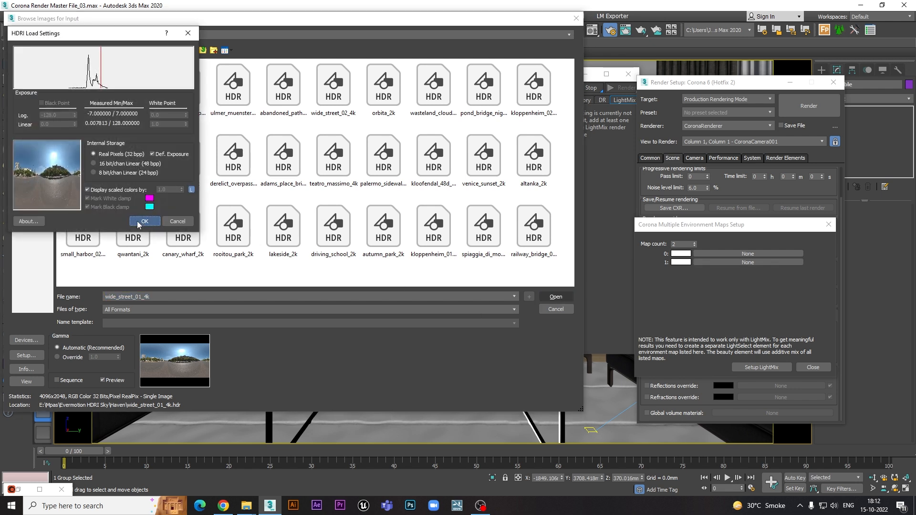
Step: Assign a CoronaSky map to slot 1 of the multiple environment maps and return the scene environment to 3ds Max settings
{"action": "left_click", "coordinate": [718, 261]}
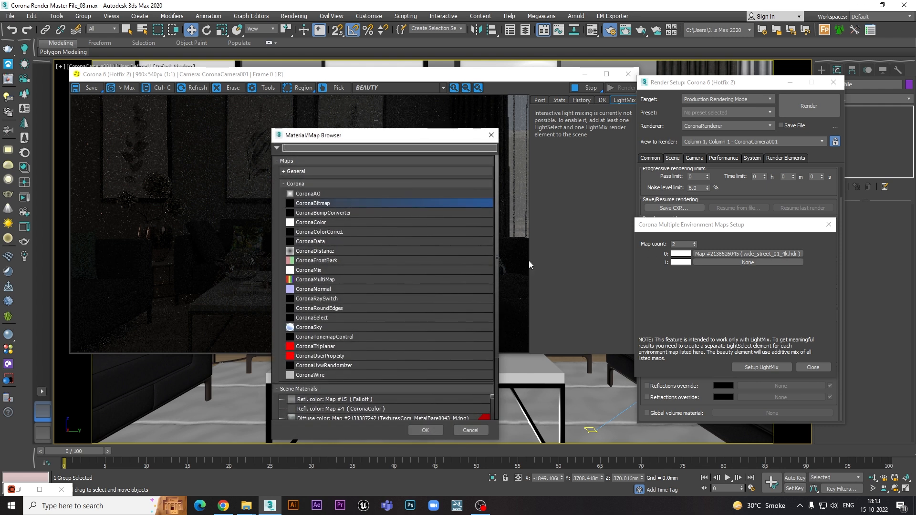
{"action": "double_click", "coordinate": [308, 327]}
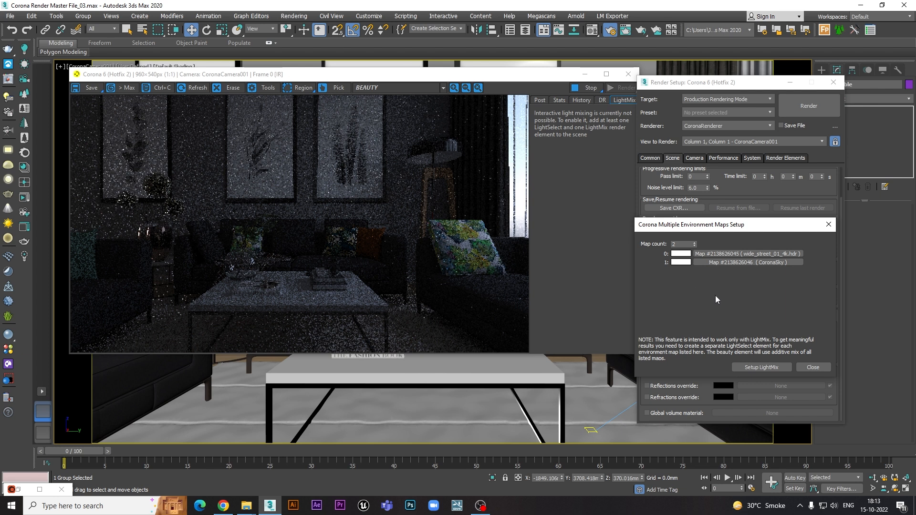
{"action": "left_click", "coordinate": [812, 367]}
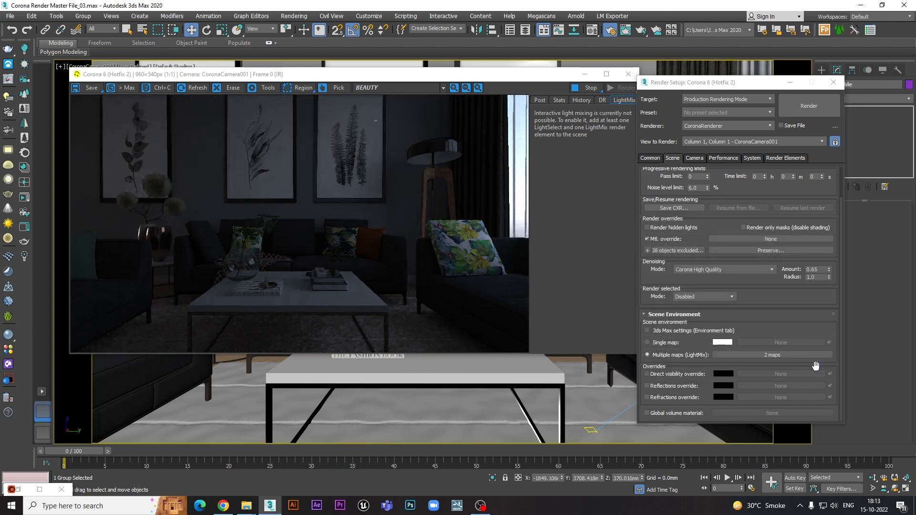
{"action": "left_click", "coordinate": [648, 330]}
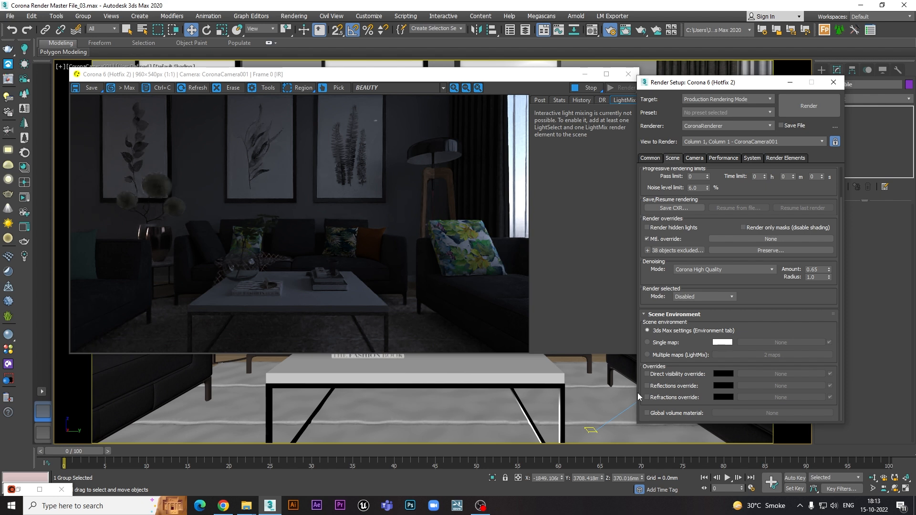
Step: Try the direct visibility, reflections and refractions environment overrides, switching each one off again
{"action": "left_click", "coordinate": [646, 374]}
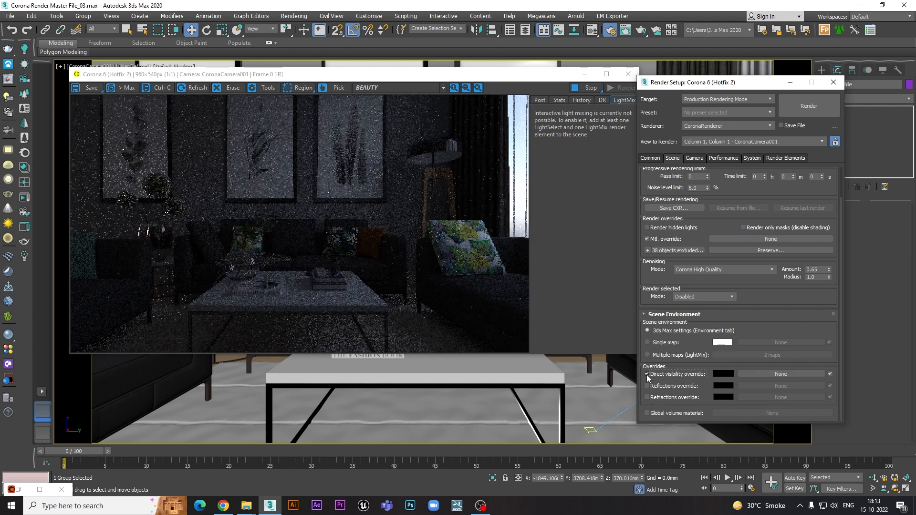
{"action": "left_click", "coordinate": [647, 373]}
{"action": "left_click", "coordinate": [654, 386]}
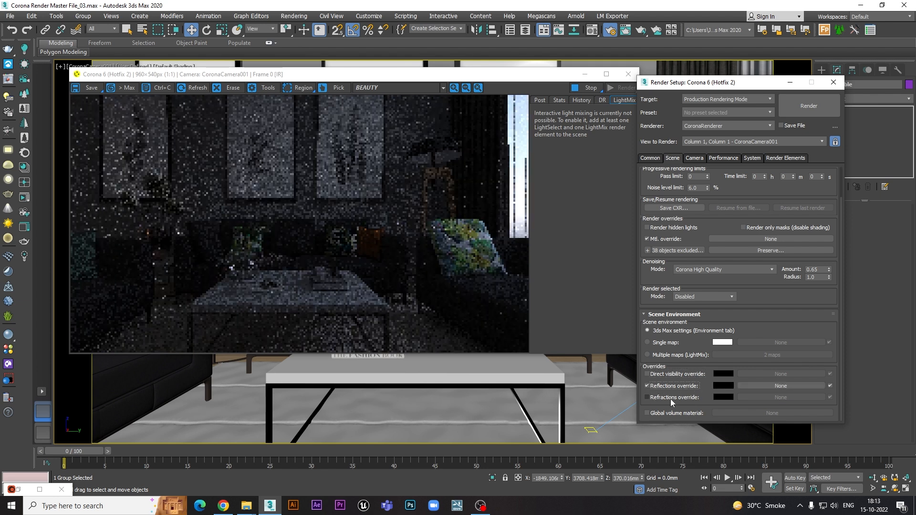
{"action": "left_click", "coordinate": [647, 398]}
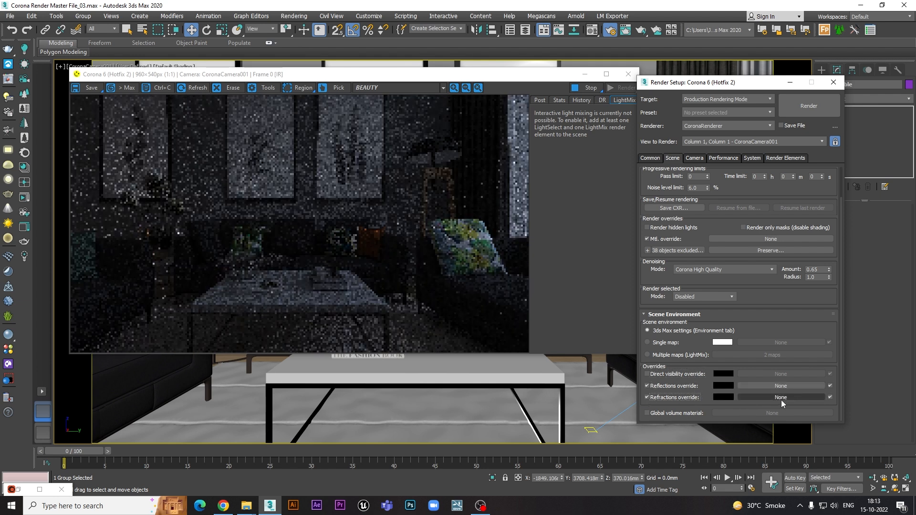
{"action": "left_click", "coordinate": [647, 387]}
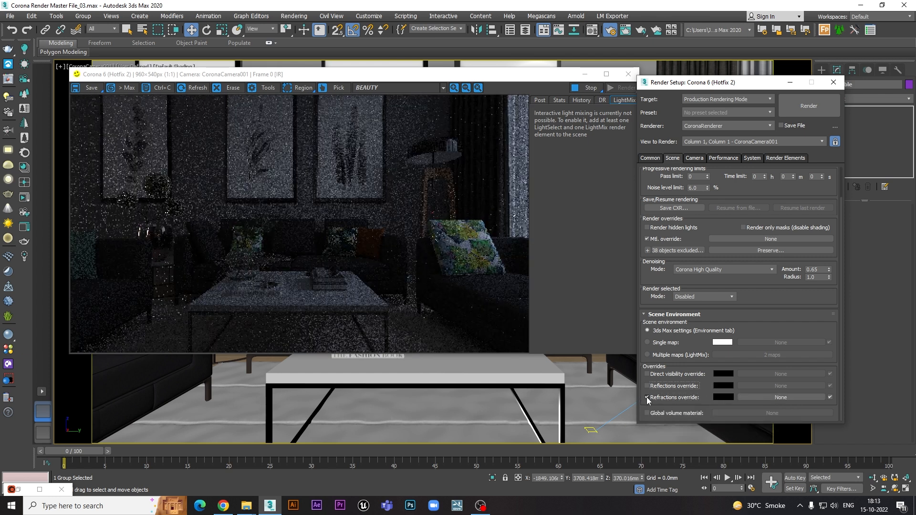
{"action": "left_click", "coordinate": [646, 397]}
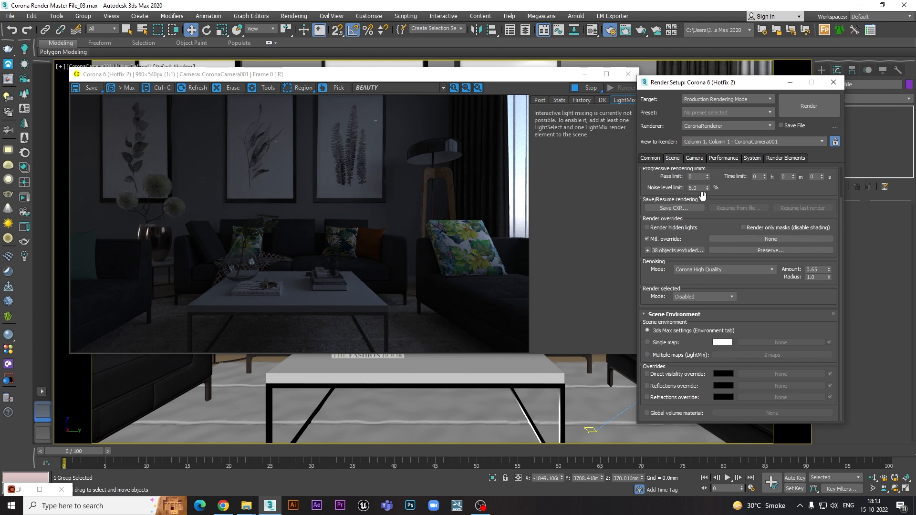
Step: Examine the Corona camera settings, including tone mapping, LUT, sharpening, bloom and glare, depth of field and motion blur
{"action": "scroll", "coordinate": [704, 309], "scroll_direction": "up", "scroll_amount": 3}
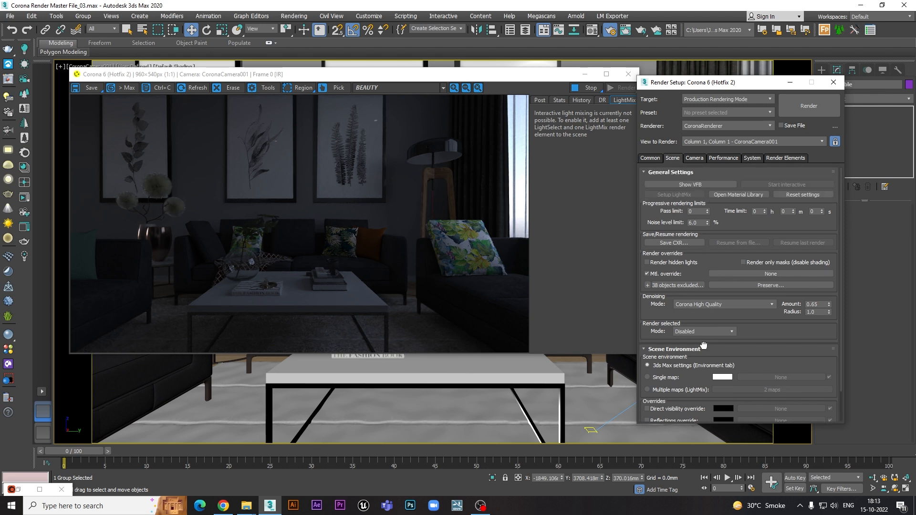
{"action": "left_click", "coordinate": [693, 159]}
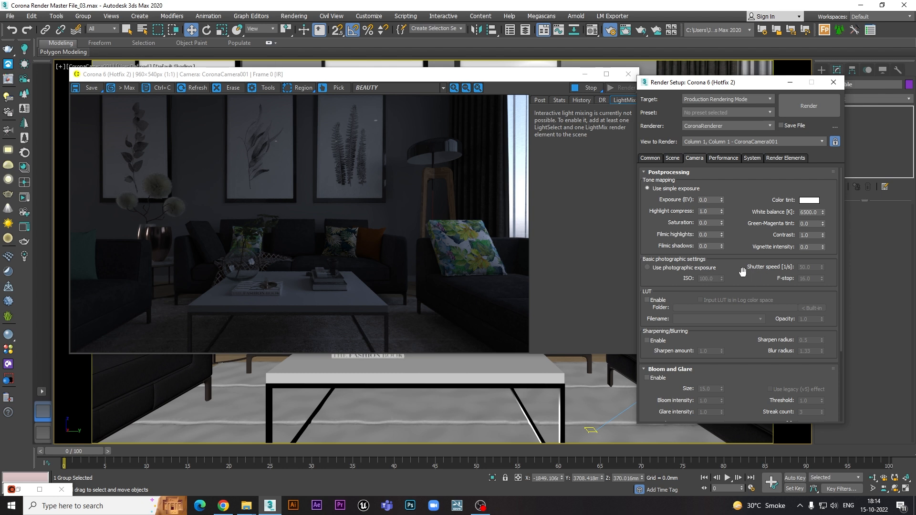
{"action": "left_click_drag", "start_coordinate": [750, 385], "coordinate": [760, 261]}
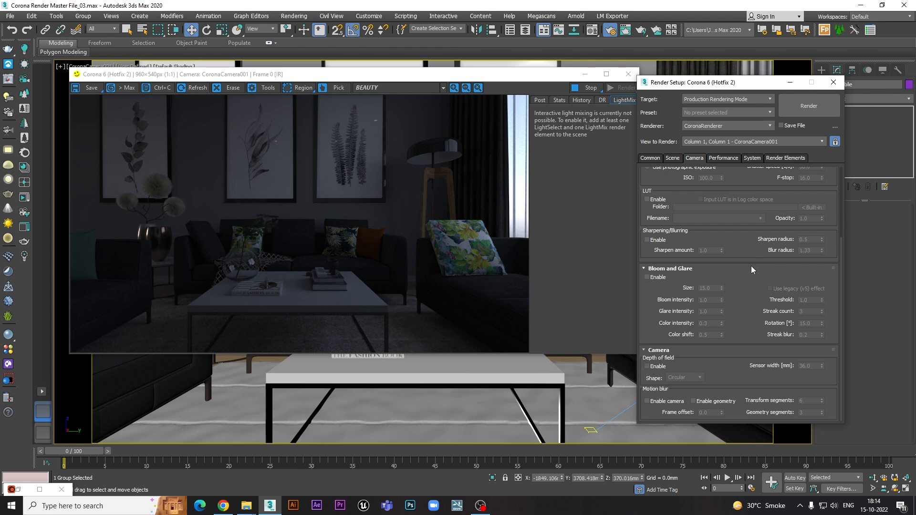
{"action": "scroll", "coordinate": [735, 238], "scroll_direction": "up", "scroll_amount": 5}
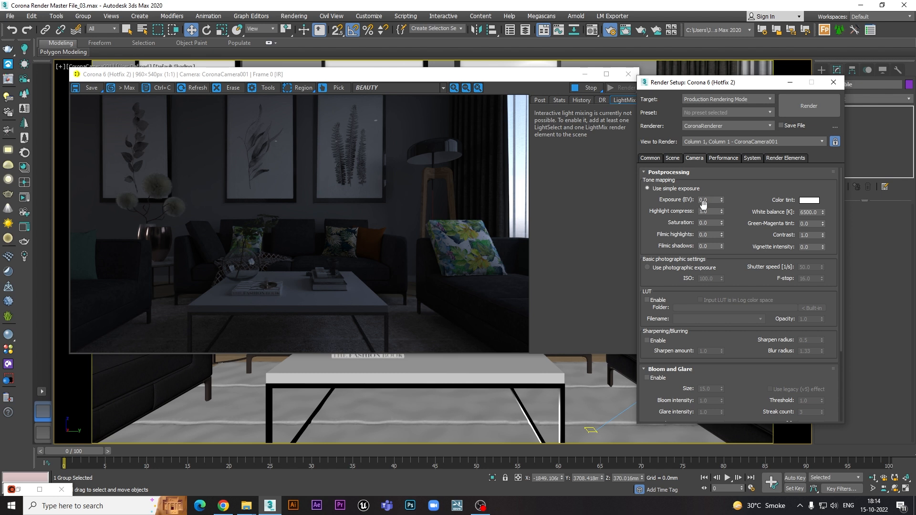
Step: Examine the performance settings and the available primary and secondary global illumination solvers, keeping Path Tracing and UHD Cache
{"action": "left_click", "coordinate": [722, 159]}
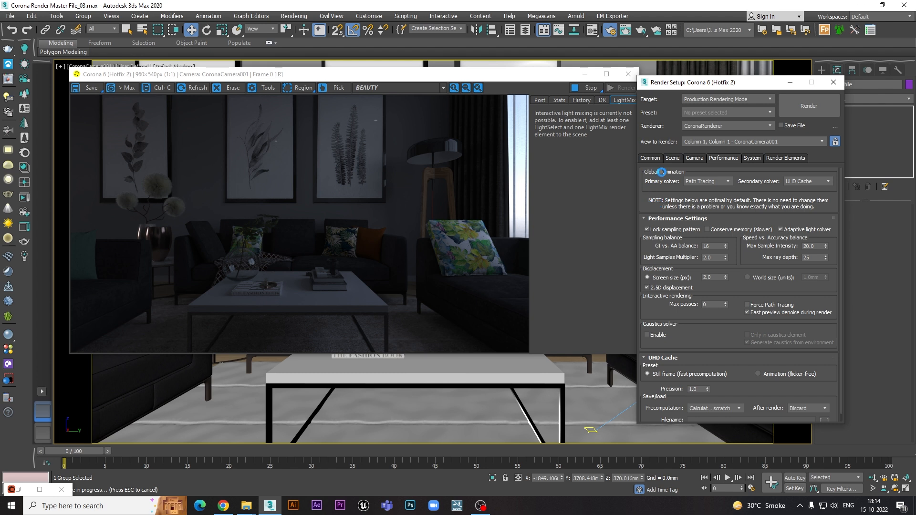
{"action": "left_click", "coordinate": [720, 186]}
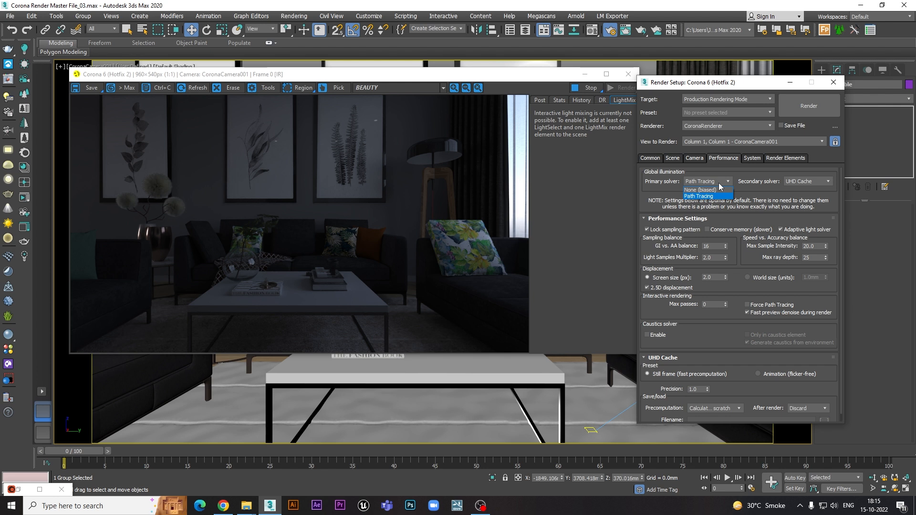
{"action": "left_click", "coordinate": [741, 192]}
{"action": "left_click", "coordinate": [814, 185]}
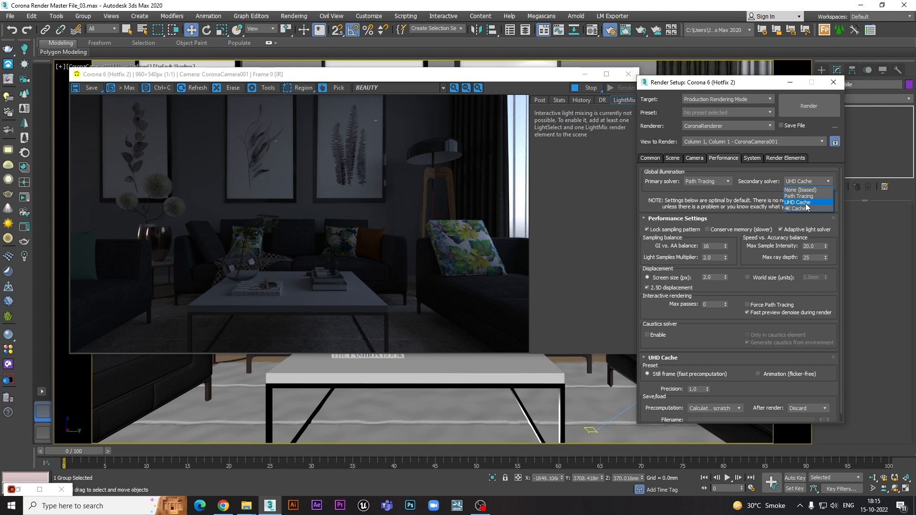
{"action": "left_click", "coordinate": [764, 190]}
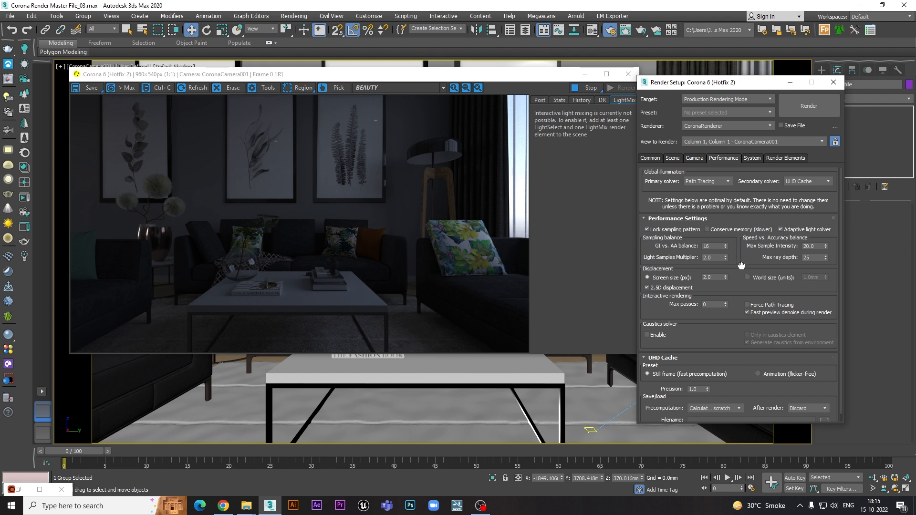
{"action": "scroll", "coordinate": [741, 265], "scroll_direction": "down", "scroll_amount": 1}
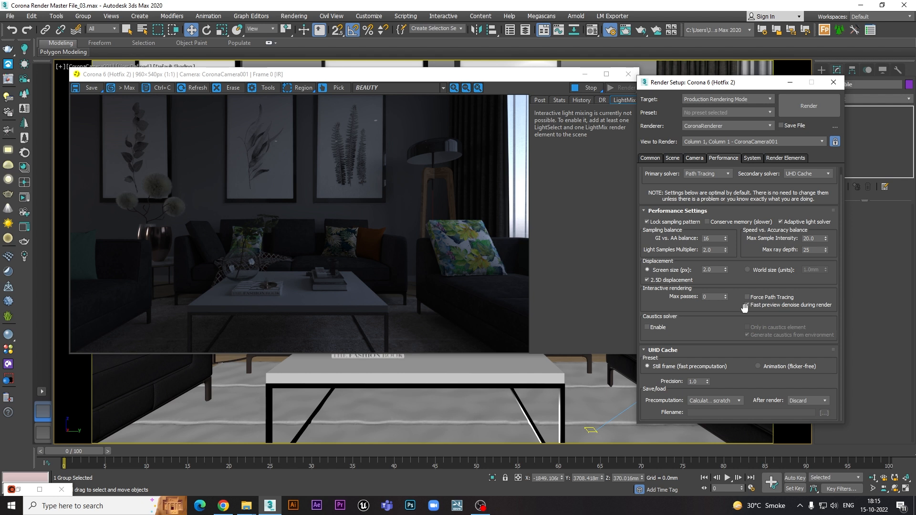
{"action": "mouse_move", "coordinate": [747, 309]}
{"action": "mouse_move", "coordinate": [808, 178]}
Step: Review Corona's system settings and set the frame buffer's image filter type to Blackman-Harris
{"action": "left_click", "coordinate": [750, 162]}
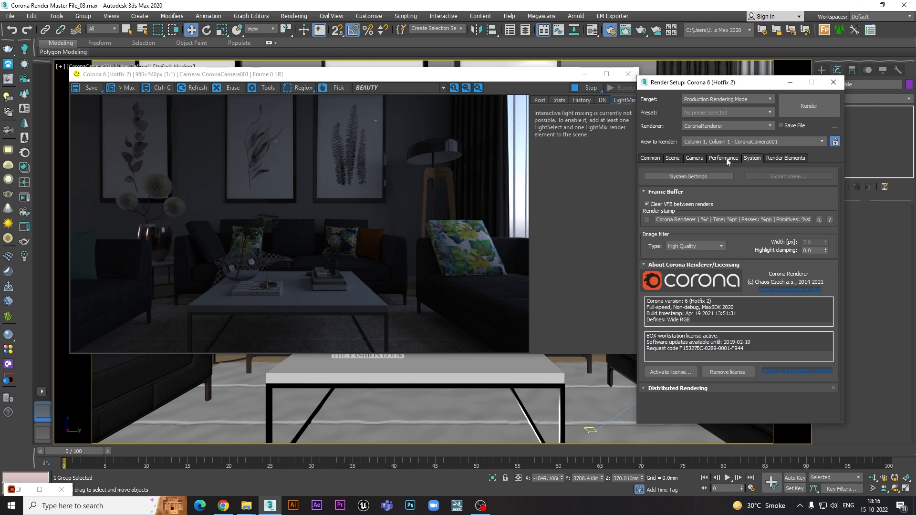
{"action": "left_click", "coordinate": [727, 160]}
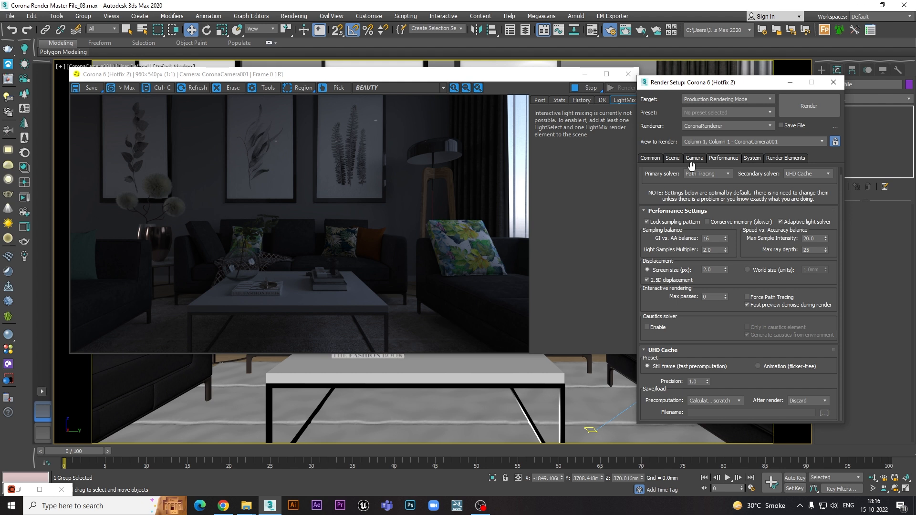
{"action": "left_click", "coordinate": [751, 158]}
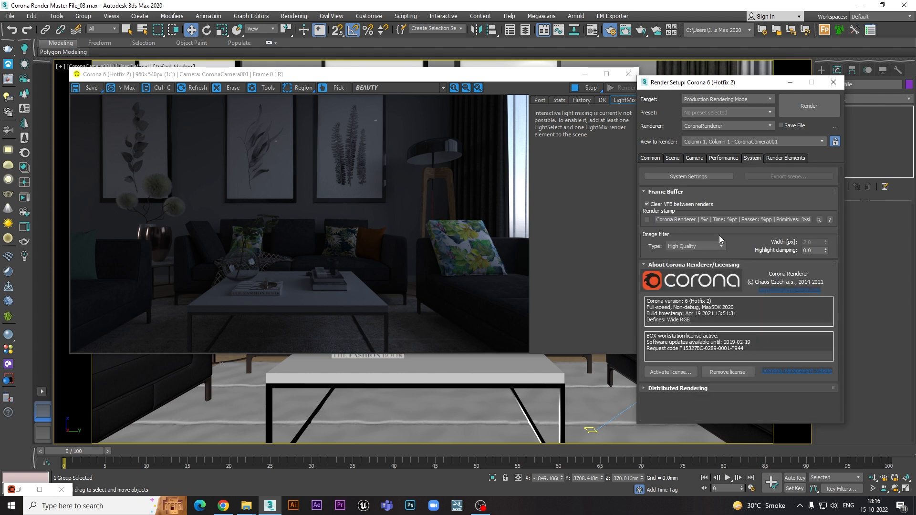
{"action": "left_click", "coordinate": [708, 247]}
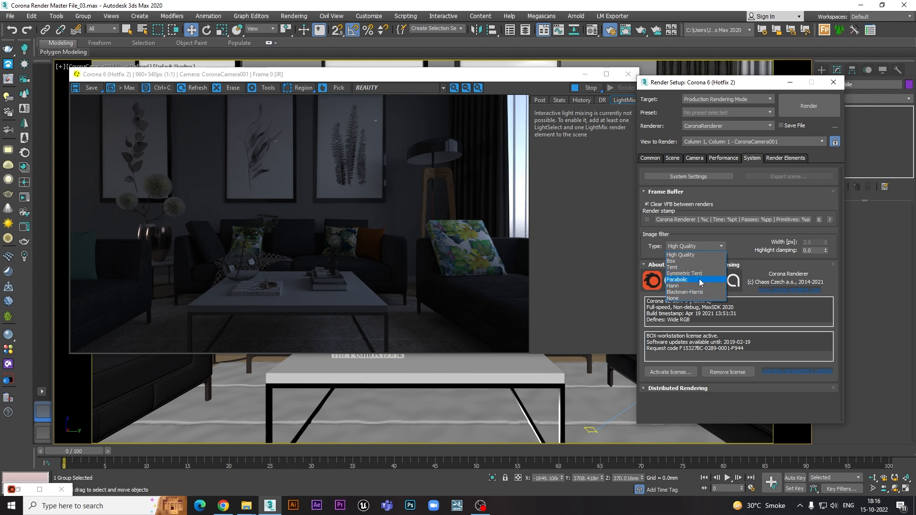
{"action": "left_click", "coordinate": [681, 257]}
{"action": "left_click", "coordinate": [692, 247]}
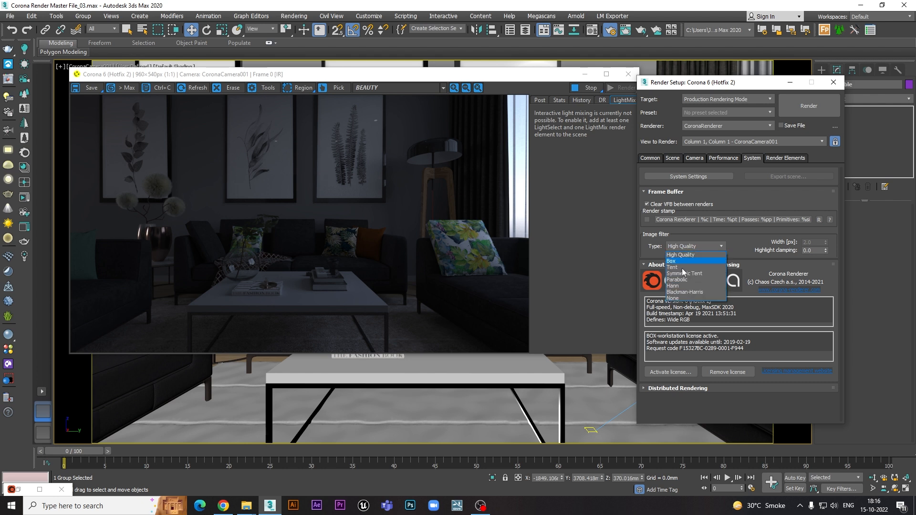
{"action": "left_click", "coordinate": [687, 292]}
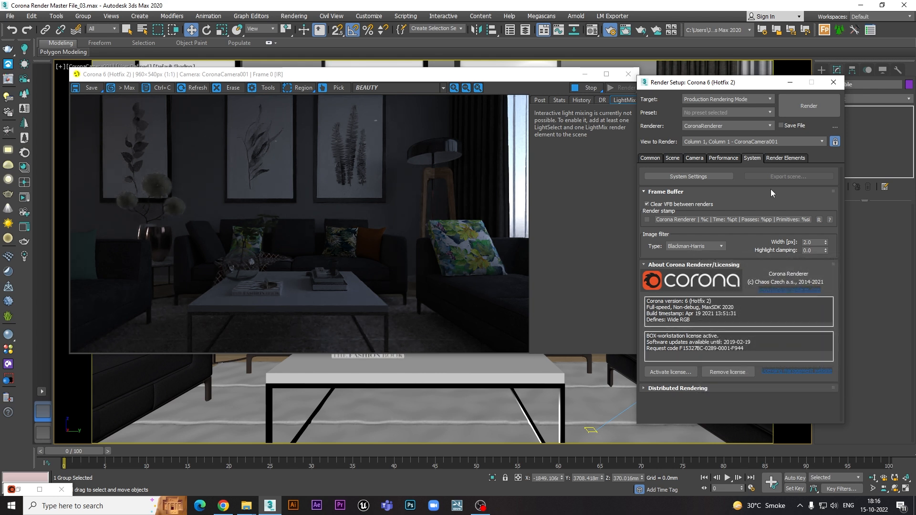
Step: Look over the render elements and common parameters, then close the Corona frame buffer and move Render Setup off the viewport
{"action": "left_click", "coordinate": [782, 159]}
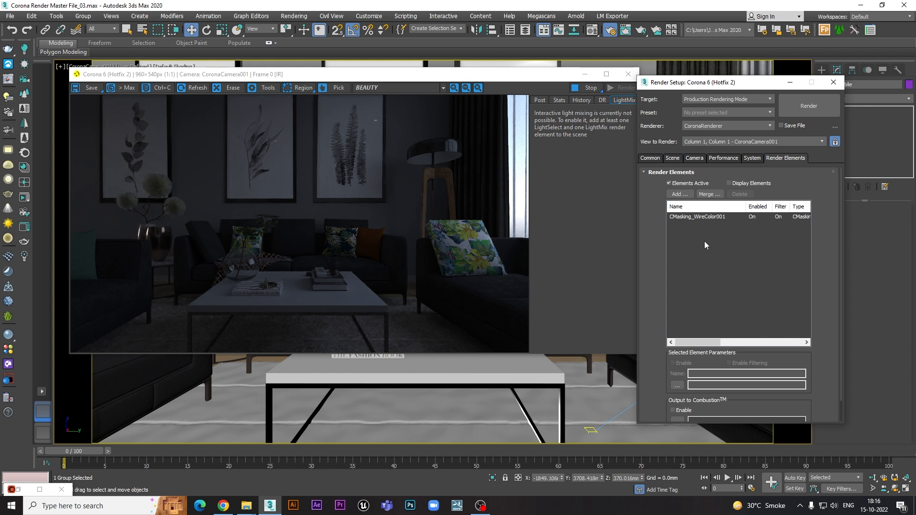
{"action": "left_click", "coordinate": [650, 159]}
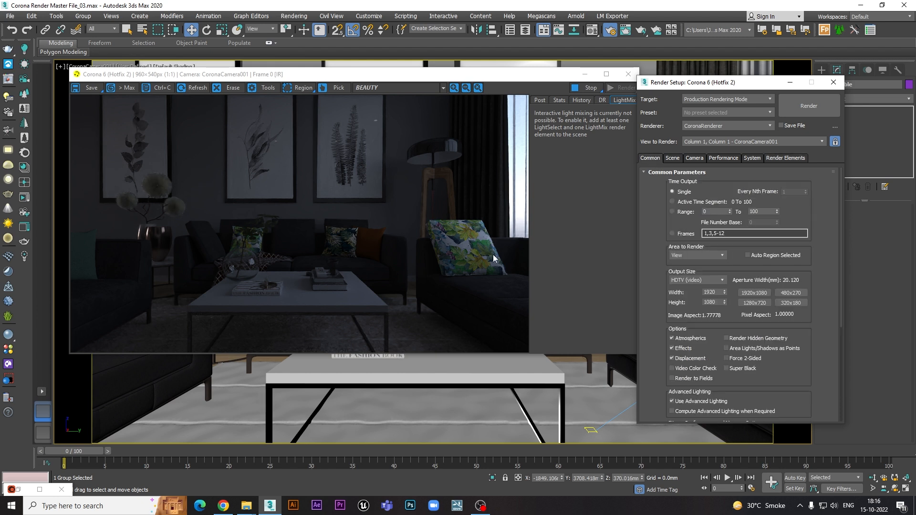
{"action": "left_click", "coordinate": [628, 74]}
{"action": "left_click_drag", "start_coordinate": [703, 84], "coordinate": [760, 96]}
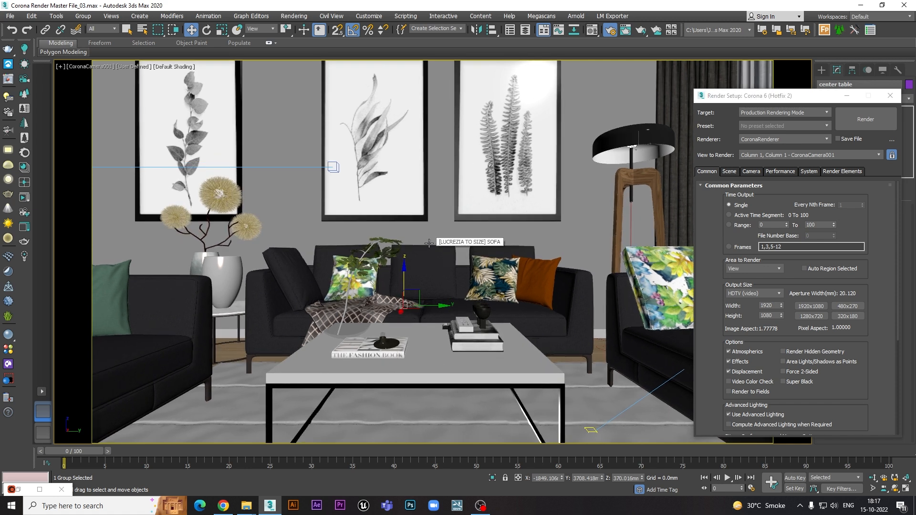
Step: Show the scene from the top, restrict the selection filter to Lights, and select the long Corona light by the window wall
{"action": "key", "text": "t"}
{"action": "key", "text": "z"}
{"action": "scroll", "coordinate": [437, 221], "scroll_direction": "down", "scroll_amount": 8}
{"action": "key", "text": "q"}
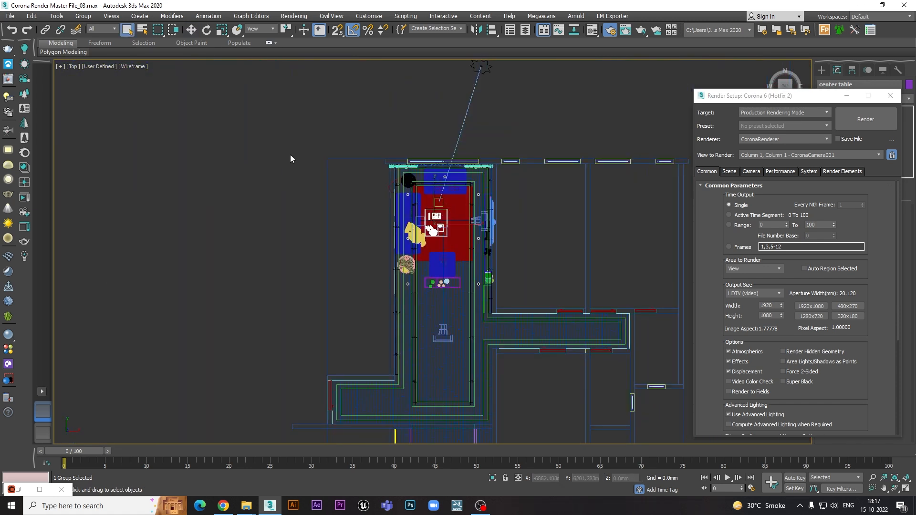
{"action": "scroll", "coordinate": [453, 189], "scroll_direction": "up", "scroll_amount": 5}
{"action": "left_click", "coordinate": [101, 29]}
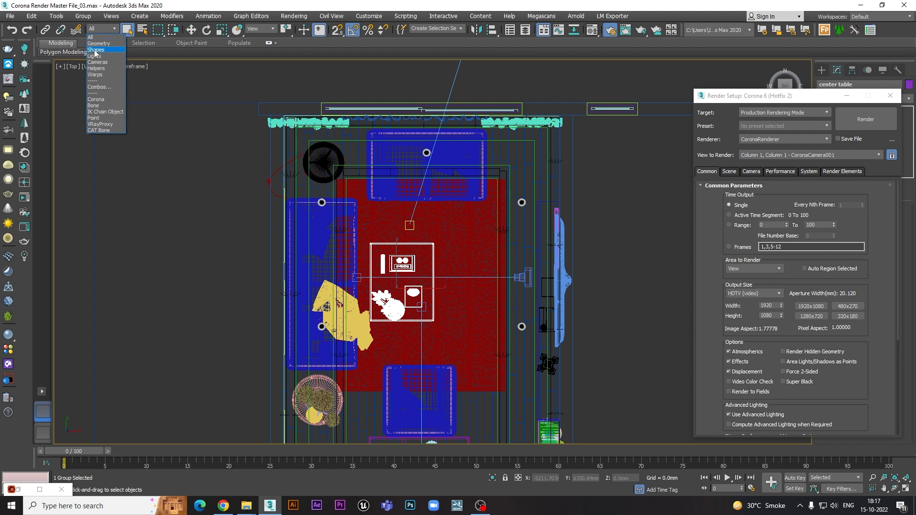
{"action": "left_click", "coordinate": [95, 56]}
{"action": "left_click", "coordinate": [450, 173]}
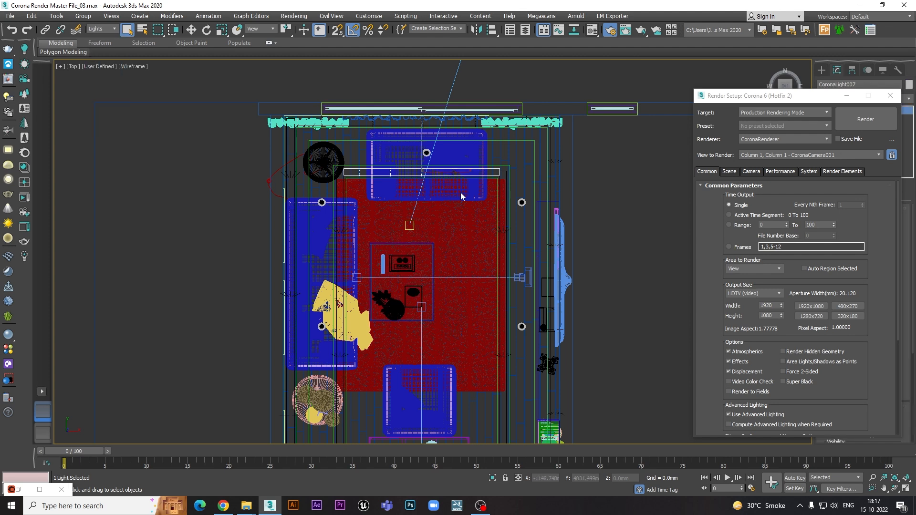
Step: Switch to the perspective view and add the other three long Corona lights of the inner ceiling rectangle to the selection
{"action": "middle_click_drag", "start_coordinate": [464, 201], "coordinate": [458, 187]}
{"action": "scroll", "coordinate": [459, 182], "scroll_direction": "down", "scroll_amount": 2}
{"action": "key", "text": "p"}
{"action": "key", "text": "z"}
{"action": "scroll", "coordinate": [453, 188], "scroll_direction": "down", "scroll_amount": 6}
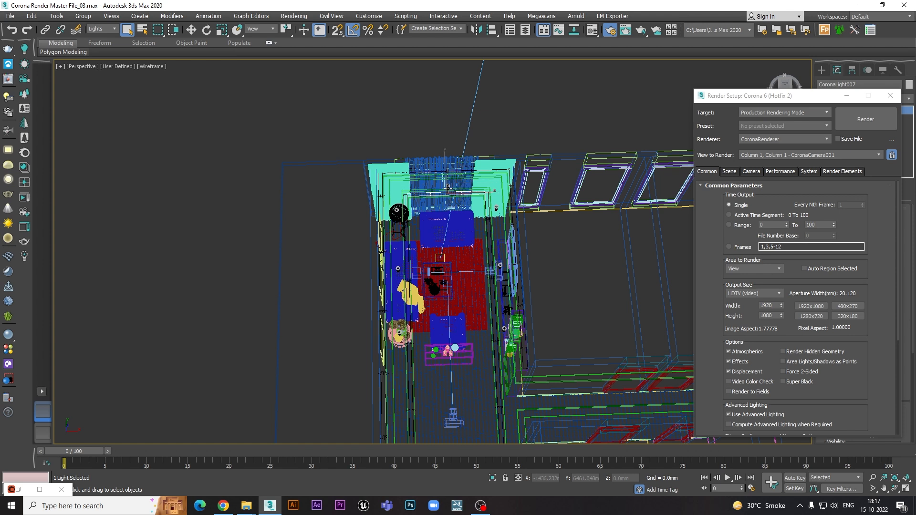
{"action": "middle_click_drag", "start_coordinate": [380, 169], "coordinate": [384, 239], "text": "alt"}
{"action": "scroll", "coordinate": [385, 238], "scroll_direction": "up", "scroll_amount": 4}
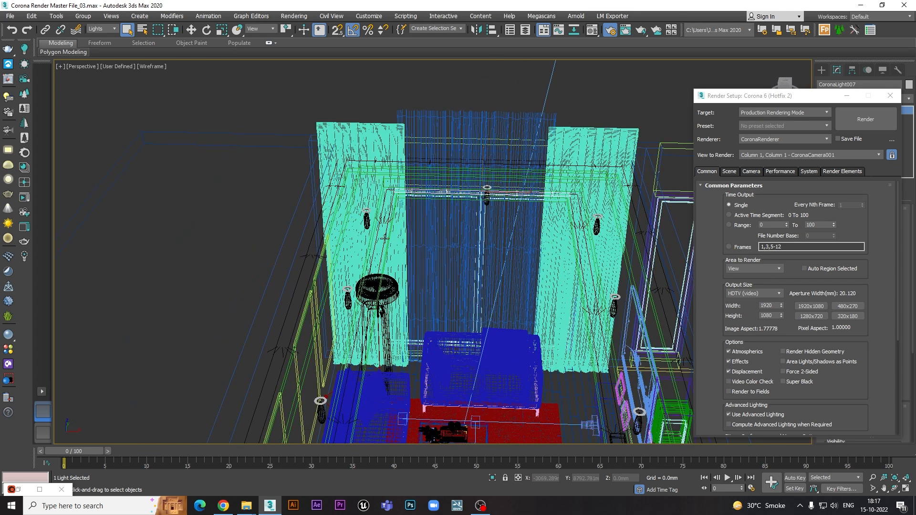
{"action": "left_click", "coordinate": [384, 221], "text": "ctrl"}
{"action": "scroll", "coordinate": [469, 200], "scroll_direction": "down", "scroll_amount": 4}
{"action": "middle_click_drag", "start_coordinate": [469, 201], "coordinate": [519, 293], "text": "alt"}
{"action": "left_click", "coordinate": [475, 232], "text": "ctrl"}
{"action": "scroll", "coordinate": [470, 228], "scroll_direction": "down", "scroll_amount": 4}
{"action": "scroll", "coordinate": [520, 293], "scroll_direction": "up", "scroll_amount": 4}
{"action": "scroll", "coordinate": [521, 325], "scroll_direction": "up", "scroll_amount": 4}
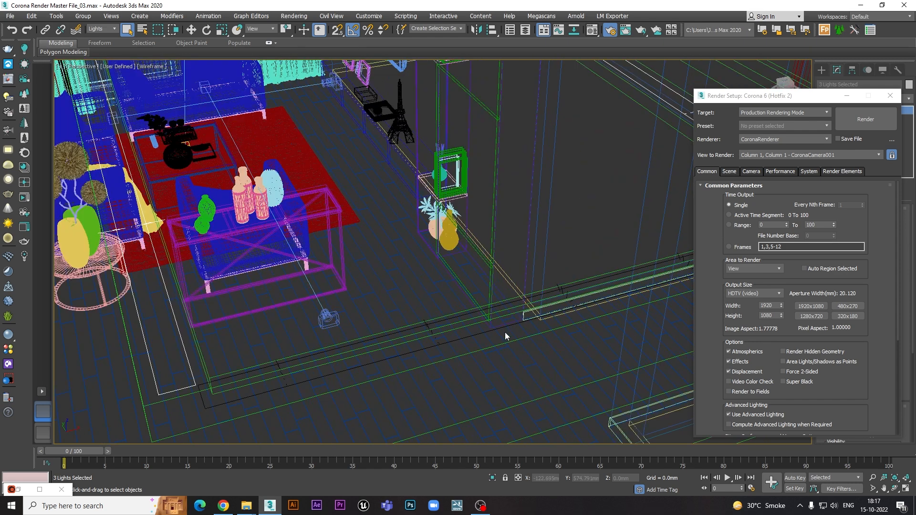
{"action": "left_click", "coordinate": [510, 325], "text": "ctrl"}
{"action": "scroll", "coordinate": [509, 326], "scroll_direction": "down", "scroll_amount": 6}
{"action": "middle_click_drag", "start_coordinate": [509, 326], "coordinate": [462, 196], "text": "alt"}
{"action": "scroll", "coordinate": [492, 270], "scroll_direction": "up", "scroll_amount": 3}
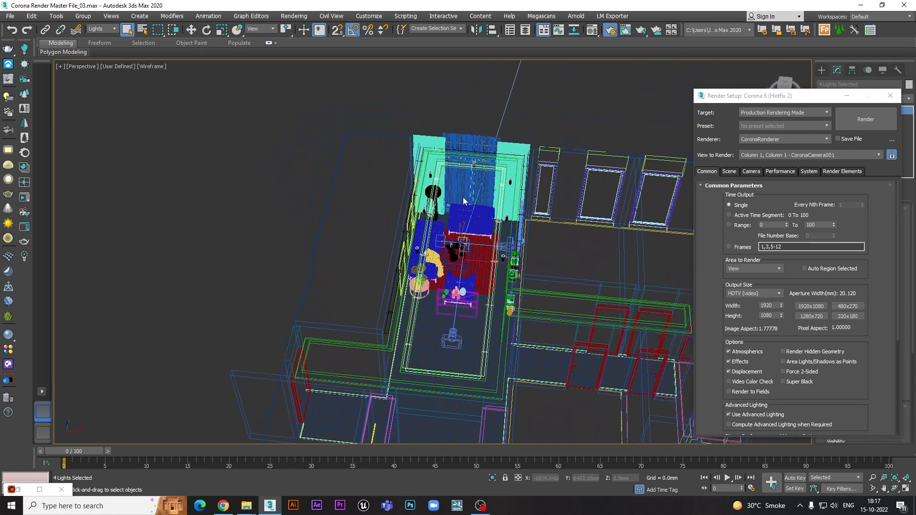
{"action": "scroll", "coordinate": [462, 196], "scroll_direction": "up", "scroll_amount": 2}
Step: Add a CShading_LightMix render element and delete the CMasking_WireColor001 element
{"action": "left_click_drag", "start_coordinate": [773, 98], "coordinate": [672, 90]}
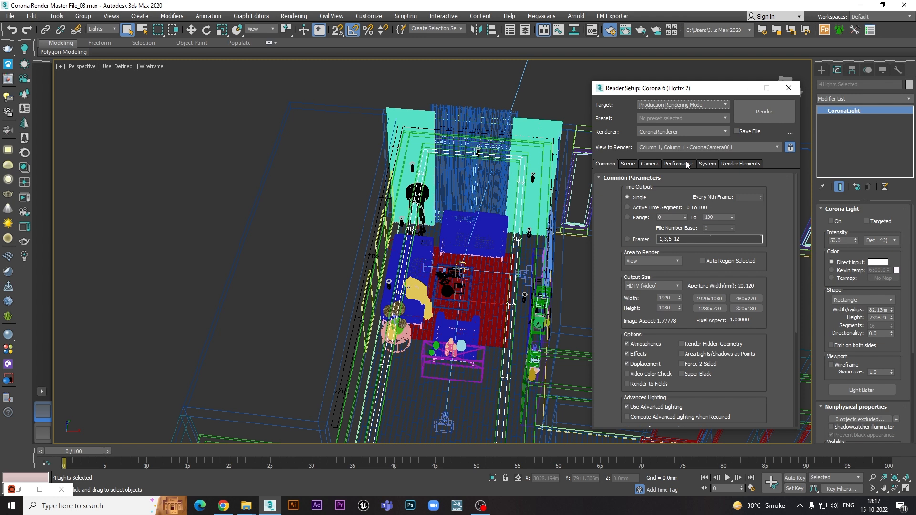
{"action": "left_click", "coordinate": [741, 163]}
{"action": "left_click", "coordinate": [635, 200]}
{"action": "scroll", "coordinate": [680, 259], "scroll_direction": "down", "scroll_amount": 2}
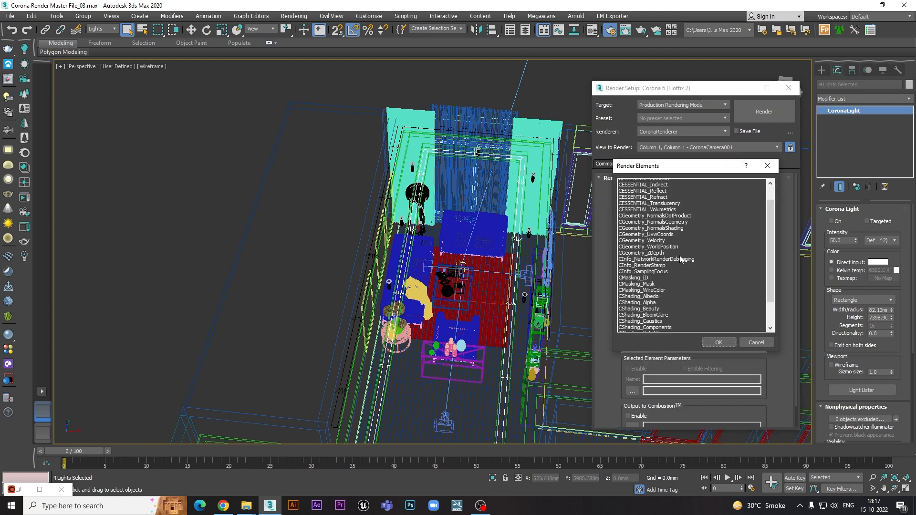
{"action": "scroll", "coordinate": [680, 256], "scroll_direction": "down", "scroll_amount": 2}
{"action": "double_click", "coordinate": [651, 289]}
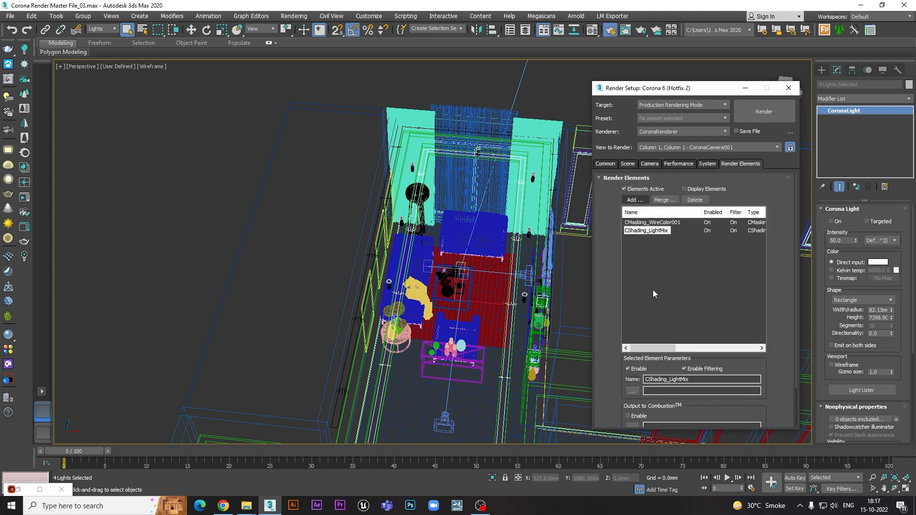
{"action": "left_click", "coordinate": [662, 222]}
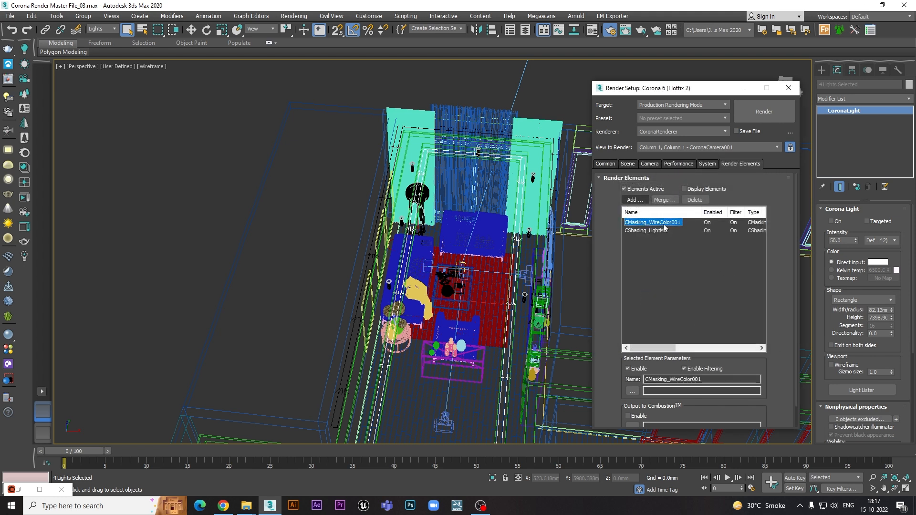
{"action": "left_click", "coordinate": [694, 199]}
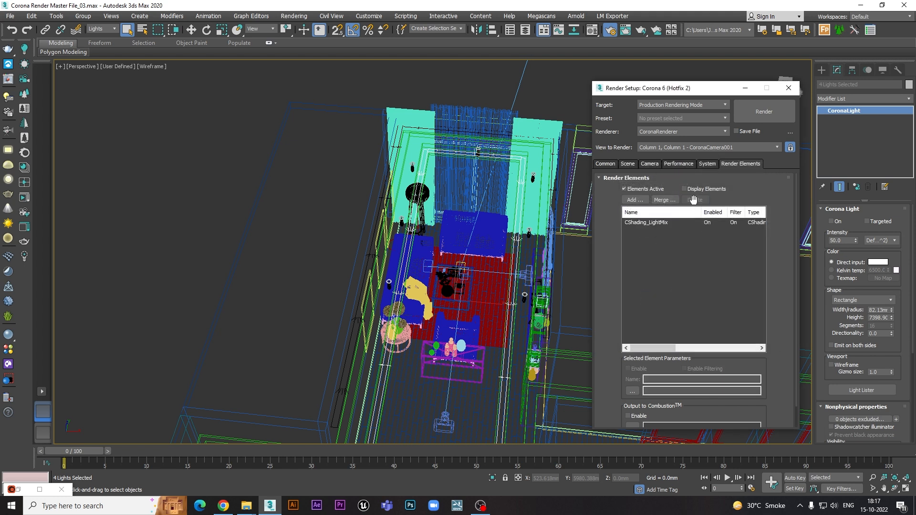
Step: Add a CShading_LightSelect render element and include the four selected Corona lights as its specific light sources
{"action": "left_click", "coordinate": [633, 200]}
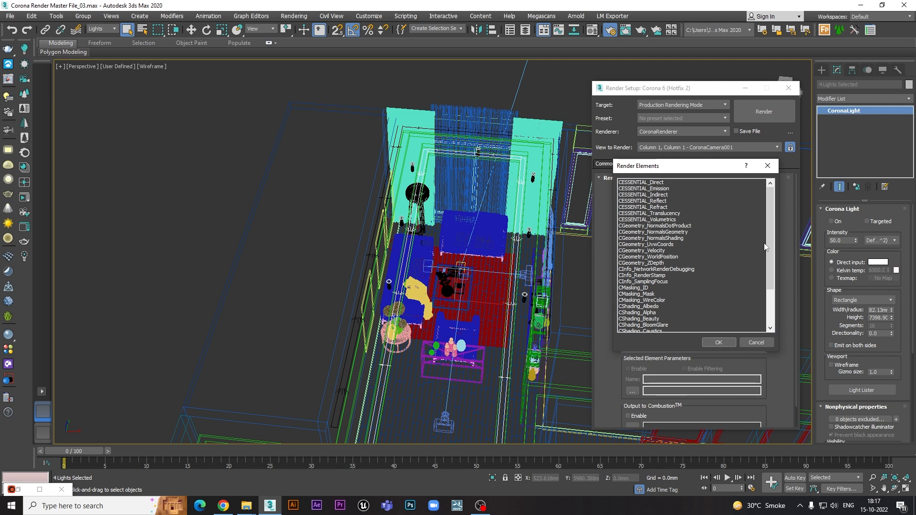
{"action": "left_click_drag", "start_coordinate": [769, 245], "coordinate": [772, 278]}
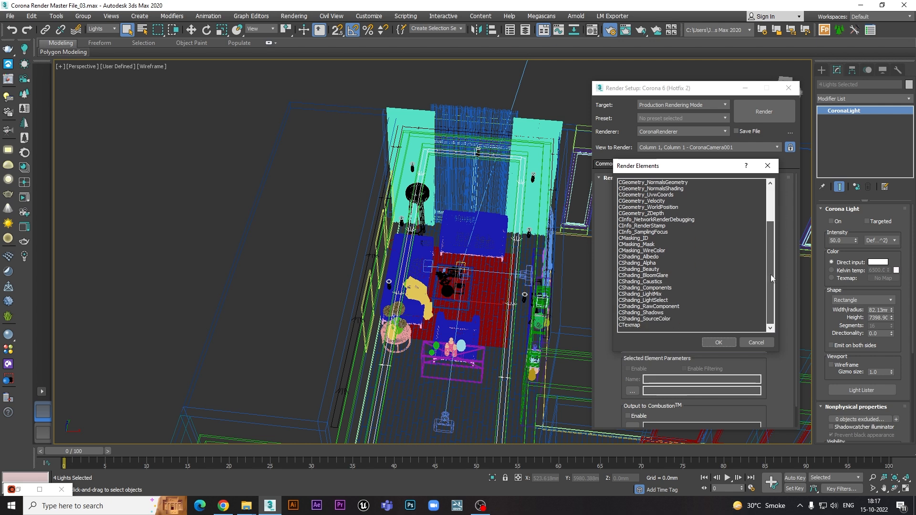
{"action": "double_click", "coordinate": [647, 301]}
{"action": "middle_click_drag", "start_coordinate": [484, 216], "coordinate": [414, 188], "text": "alt"}
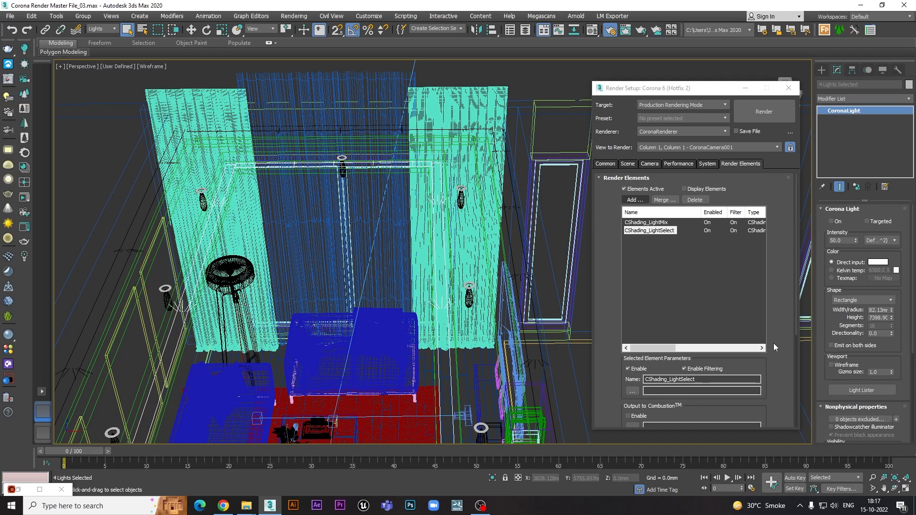
{"action": "scroll", "coordinate": [774, 308], "scroll_direction": "down", "scroll_amount": 4}
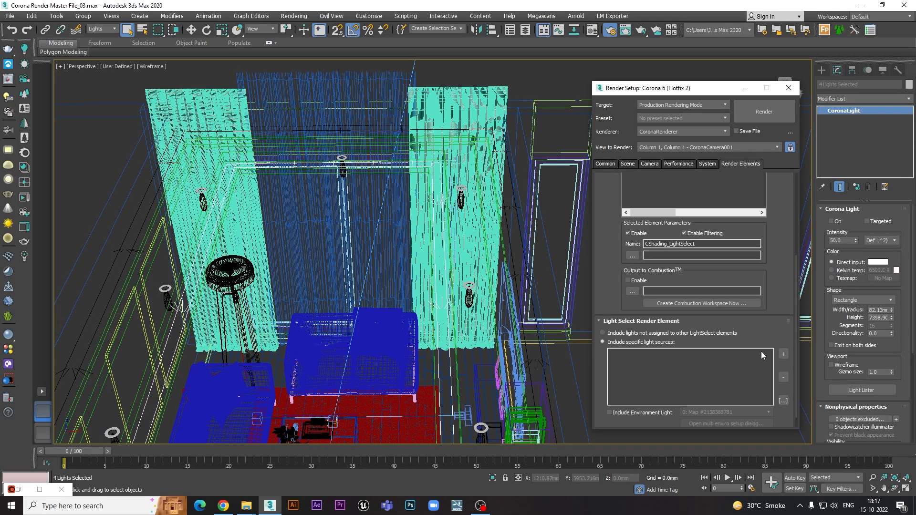
{"action": "left_click", "coordinate": [783, 355]}
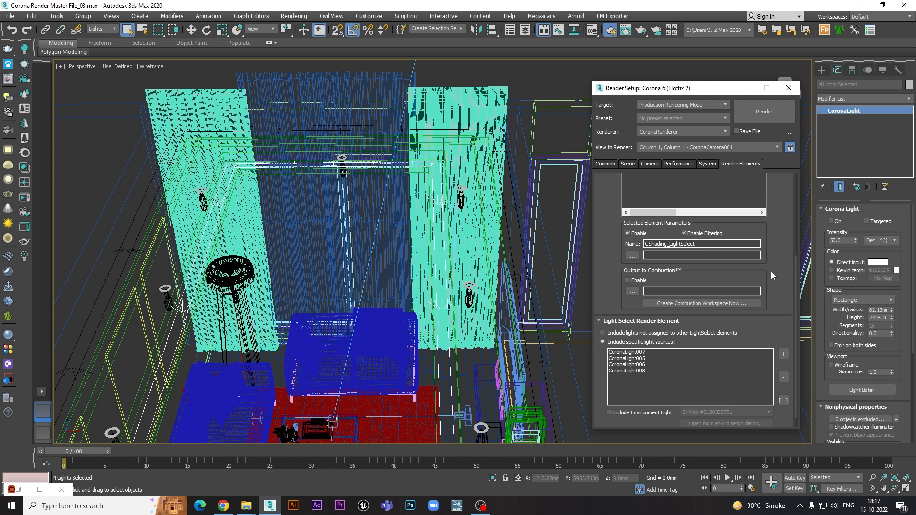
Step: Rename the CShading_LightSelect element to "light 1"
{"action": "scroll", "coordinate": [775, 270], "scroll_direction": "up", "scroll_amount": 3}
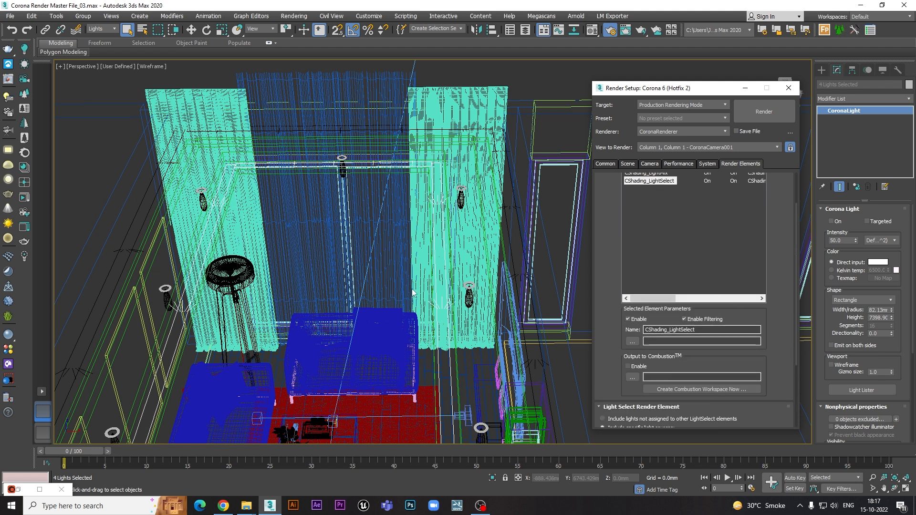
{"action": "middle_click_drag", "start_coordinate": [262, 227], "coordinate": [281, 227]}
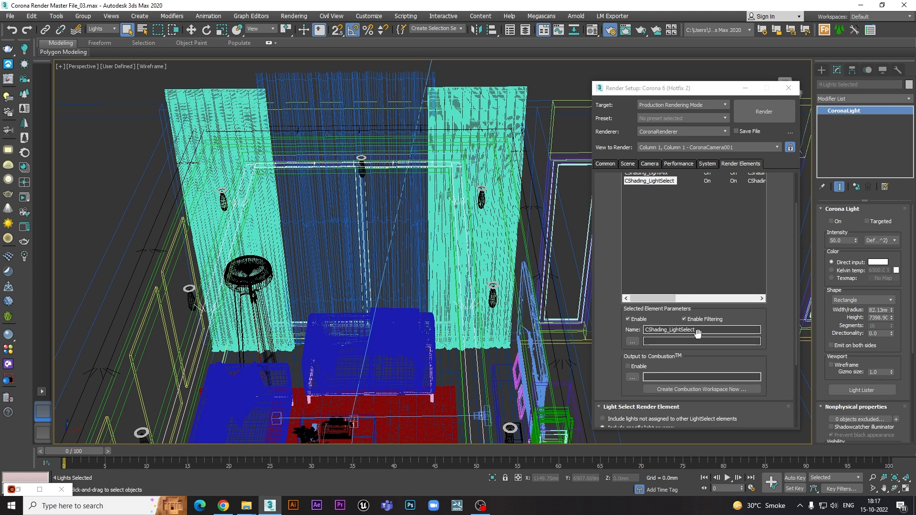
{"action": "left_click_drag", "start_coordinate": [702, 330], "coordinate": [617, 338]}
{"action": "type", "text": "light 1"}
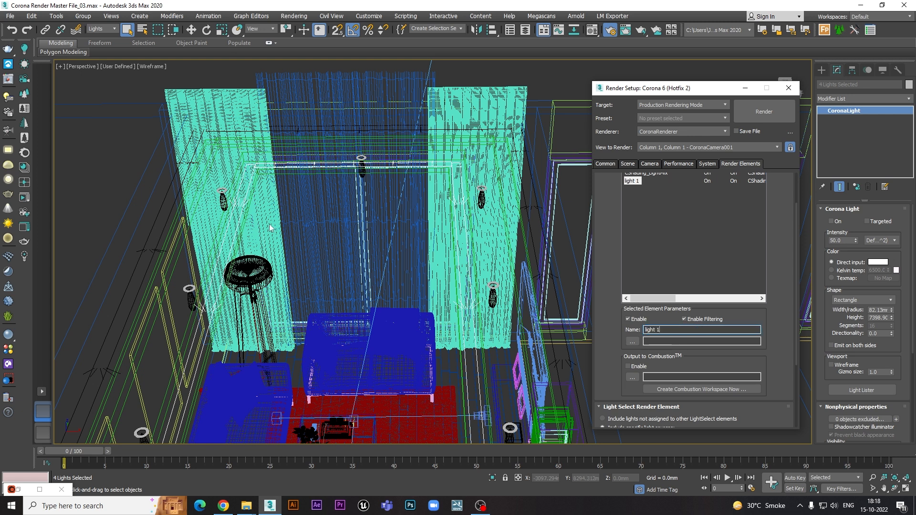
Step: Select the three long Corona lights that run around the outer edge of the living room ceiling
{"action": "scroll", "coordinate": [270, 228], "scroll_direction": "down", "scroll_amount": 4}
{"action": "middle_click_drag", "start_coordinate": [269, 228], "coordinate": [329, 172]}
{"action": "left_click", "coordinate": [286, 150]}
{"action": "scroll", "coordinate": [293, 148], "scroll_direction": "up", "scroll_amount": 3}
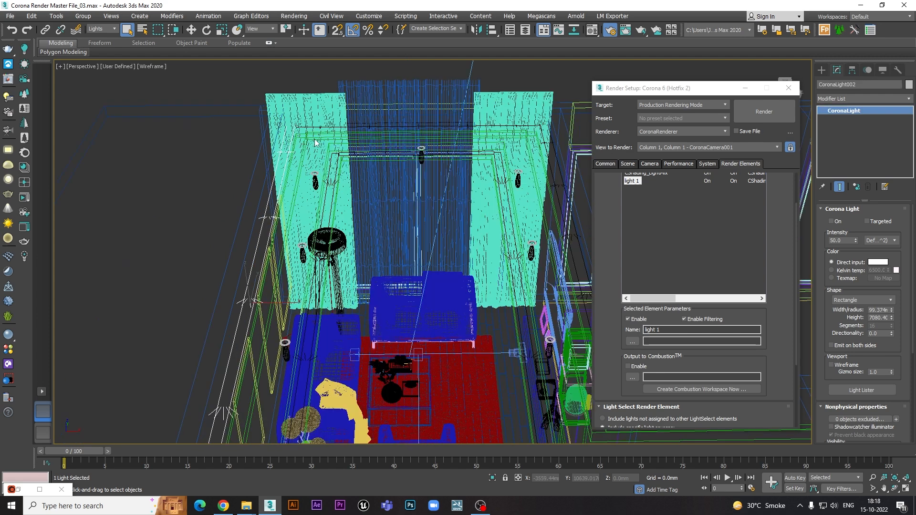
{"action": "scroll", "coordinate": [315, 143], "scroll_direction": "up", "scroll_amount": 2}
{"action": "left_click", "coordinate": [344, 95], "text": "ctrl"}
{"action": "middle_click_drag", "start_coordinate": [345, 95], "coordinate": [723, 228], "text": "alt"}
{"action": "left_click", "coordinate": [426, 139], "text": "ctrl"}
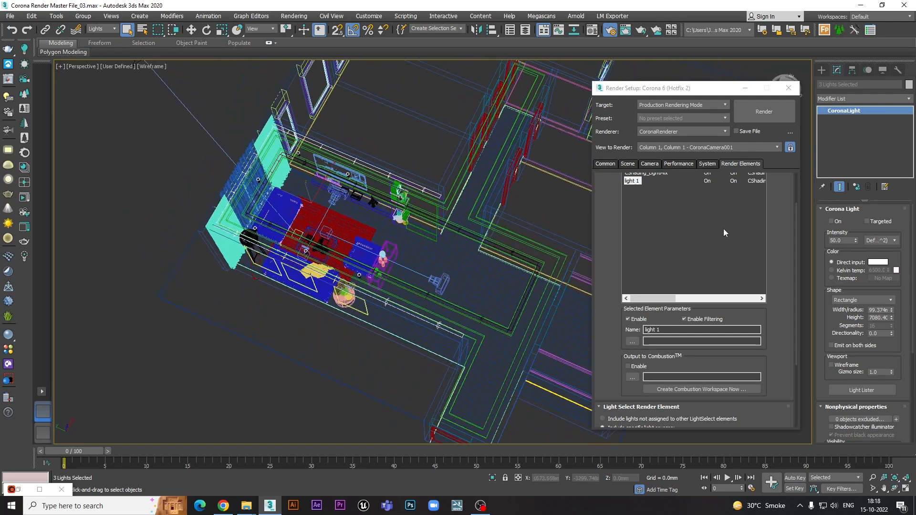
Step: Add another CShading_LightSelect render element named "light 2" and include the three selected outer ceiling lights
{"action": "scroll", "coordinate": [785, 223], "scroll_direction": "up", "scroll_amount": 2}
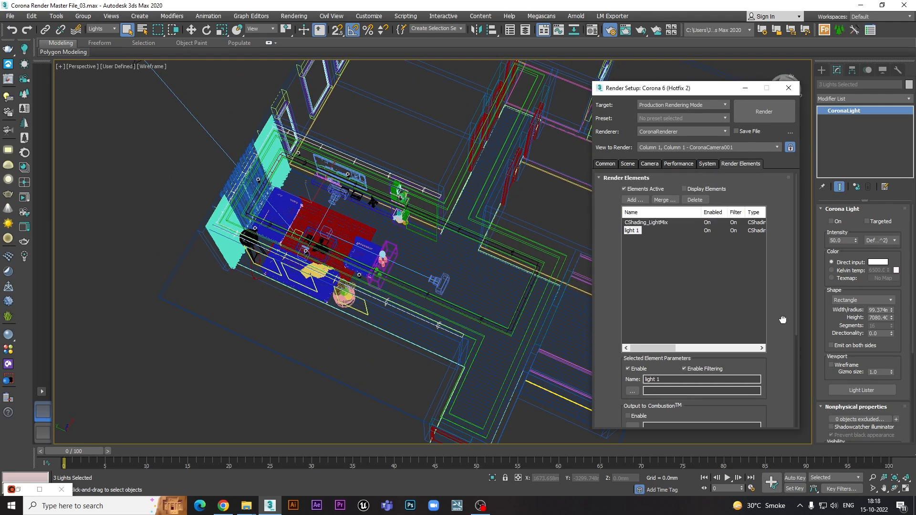
{"action": "left_click", "coordinate": [639, 189]}
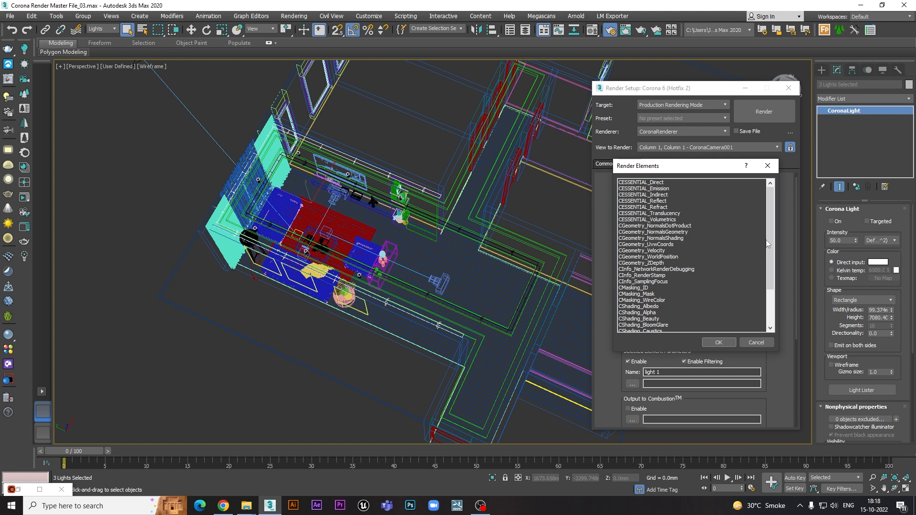
{"action": "left_click_drag", "start_coordinate": [766, 244], "coordinate": [772, 301]}
{"action": "double_click", "coordinate": [649, 301]}
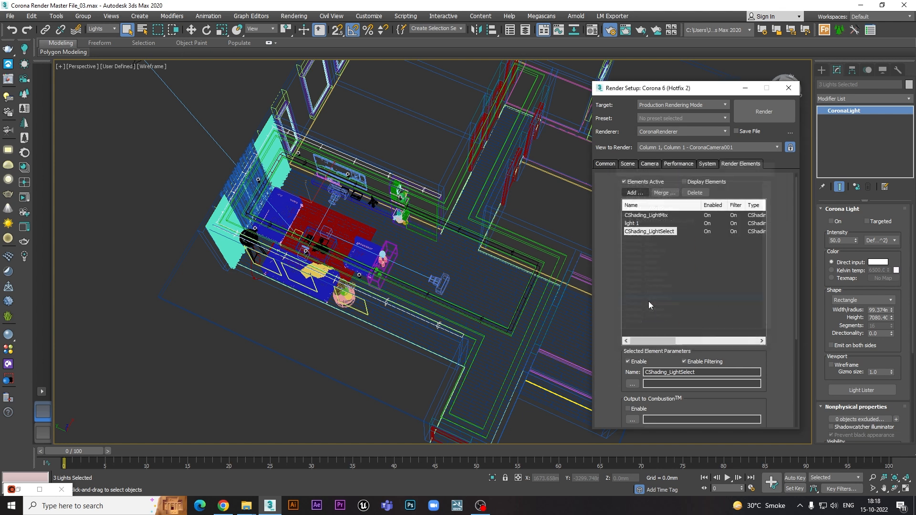
{"action": "double_click", "coordinate": [670, 372]}
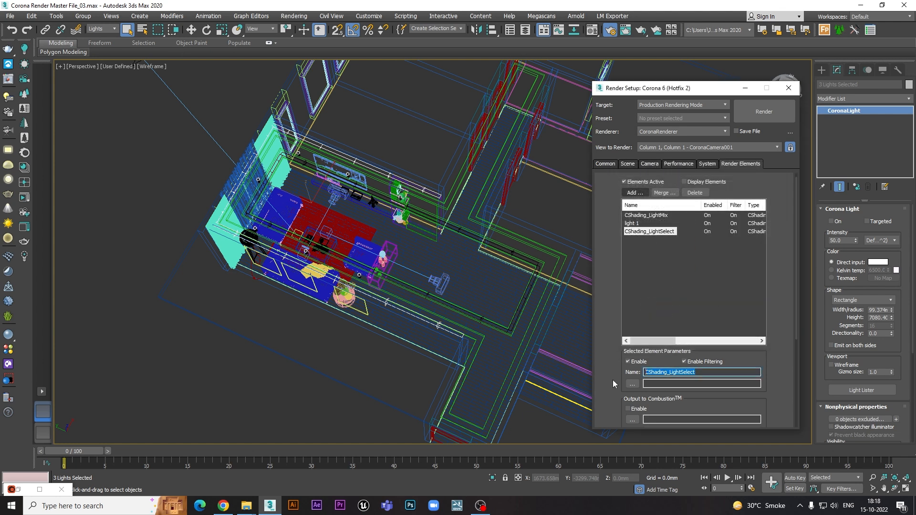
{"action": "type", "text": "light 2"}
{"action": "scroll", "coordinate": [777, 327], "scroll_direction": "down", "scroll_amount": 5}
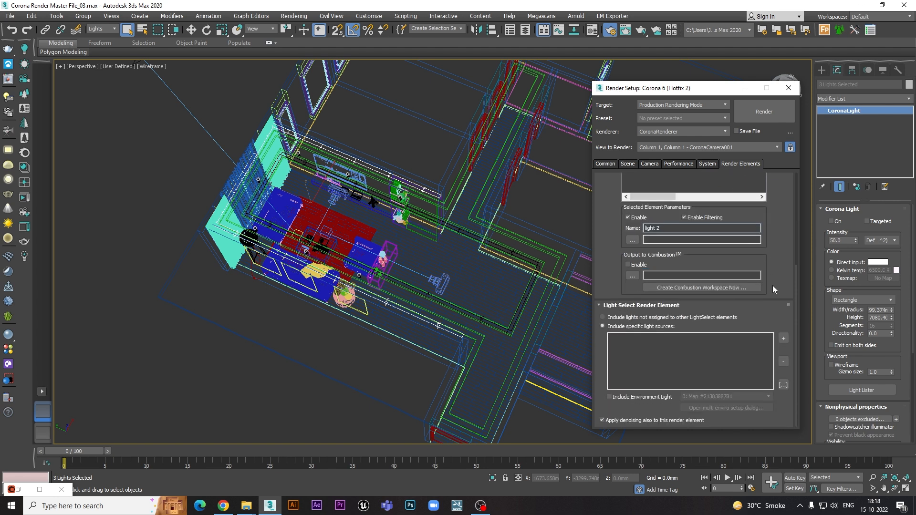
{"action": "left_click", "coordinate": [782, 339]}
Step: Isolate the scene's lights and select only the seven disk-shaped ceiling spotlights, leaving out the long strip lights
{"action": "middle_click_drag", "start_coordinate": [382, 245], "coordinate": [258, 205], "text": "alt"}
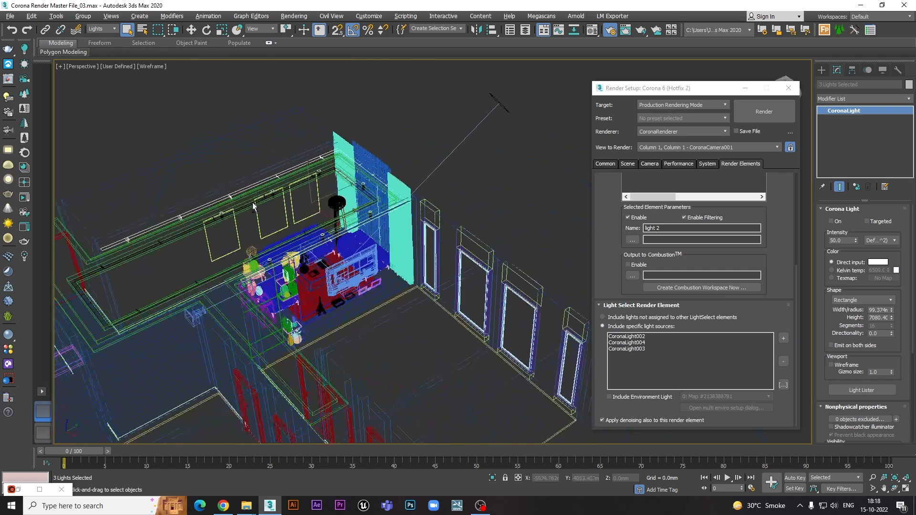
{"action": "scroll", "coordinate": [258, 204], "scroll_direction": "up", "scroll_amount": 5}
{"action": "scroll", "coordinate": [374, 199], "scroll_direction": "down", "scroll_amount": 10}
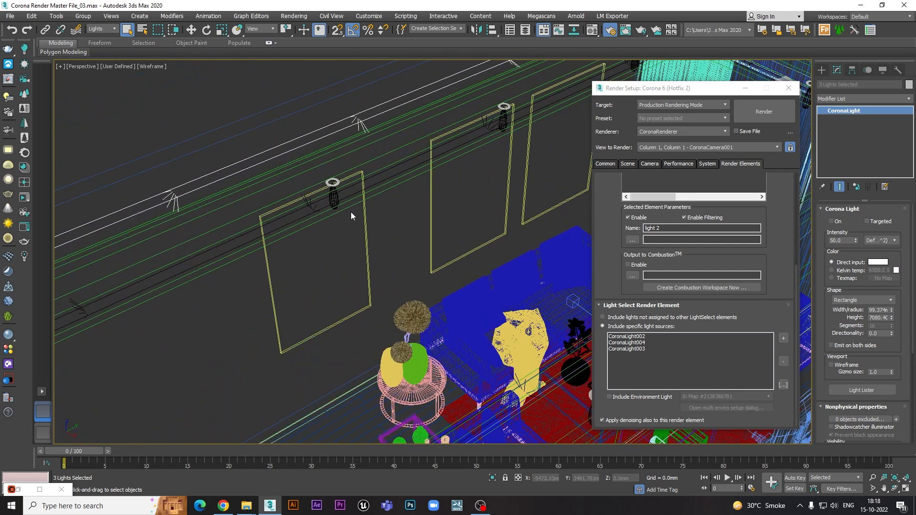
{"action": "left_click", "coordinate": [164, 305]}
{"action": "scroll", "coordinate": [440, 211], "scroll_direction": "up", "scroll_amount": 8}
{"action": "middle_click_drag", "start_coordinate": [463, 200], "coordinate": [526, 164], "text": "alt"}
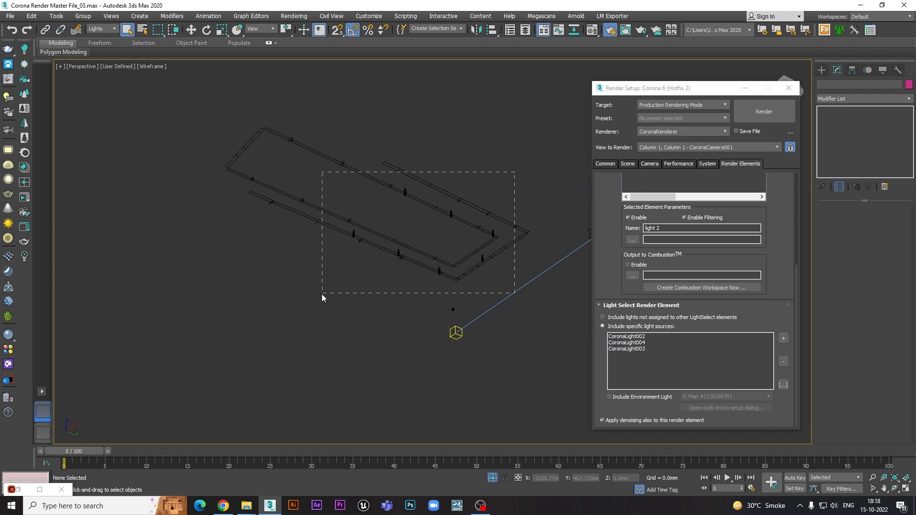
{"action": "left_click_drag", "start_coordinate": [322, 294], "coordinate": [347, 279]}
{"action": "left_click_drag", "start_coordinate": [402, 118], "coordinate": [302, 269], "text": "alt"}
{"action": "scroll", "coordinate": [480, 265], "scroll_direction": "up", "scroll_amount": 4}
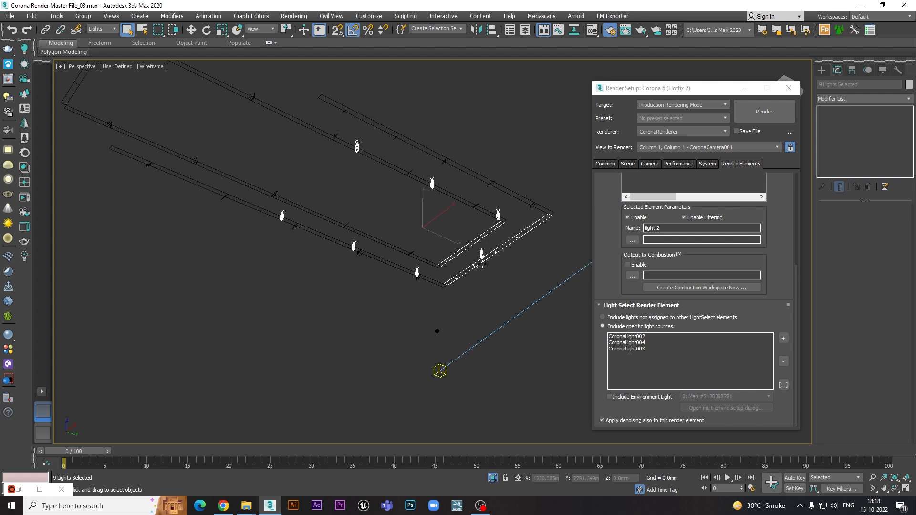
{"action": "left_click", "coordinate": [456, 278], "text": "alt"}
{"action": "left_click_drag", "start_coordinate": [436, 246], "coordinate": [437, 244], "text": "alt"}
{"action": "scroll", "coordinate": [436, 244], "scroll_direction": "down", "scroll_amount": 4}
{"action": "middle_click_drag", "start_coordinate": [436, 244], "coordinate": [394, 217], "text": "alt"}
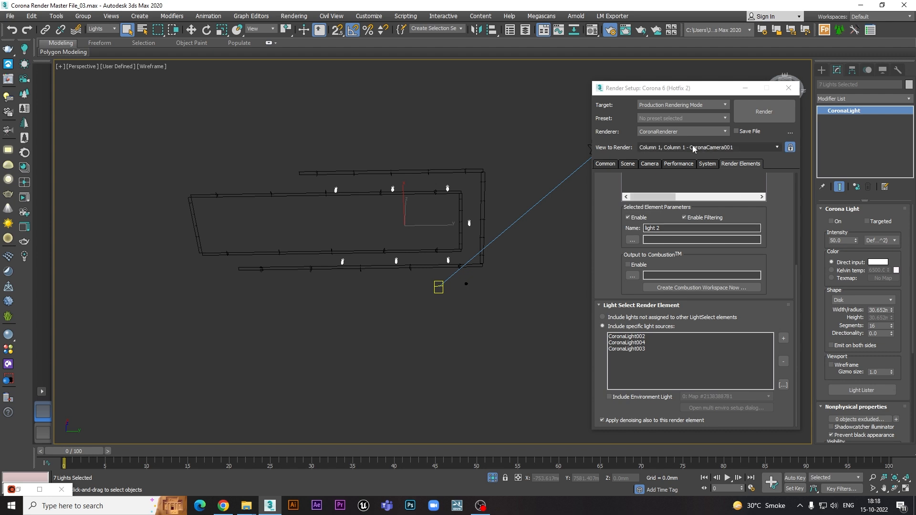
Step: Add a CShading_LightSelect render element named "spot light" and include the seven selected disk spotlights
{"action": "scroll", "coordinate": [639, 205], "scroll_direction": "up", "scroll_amount": 4}
{"action": "left_click", "coordinate": [633, 200]}
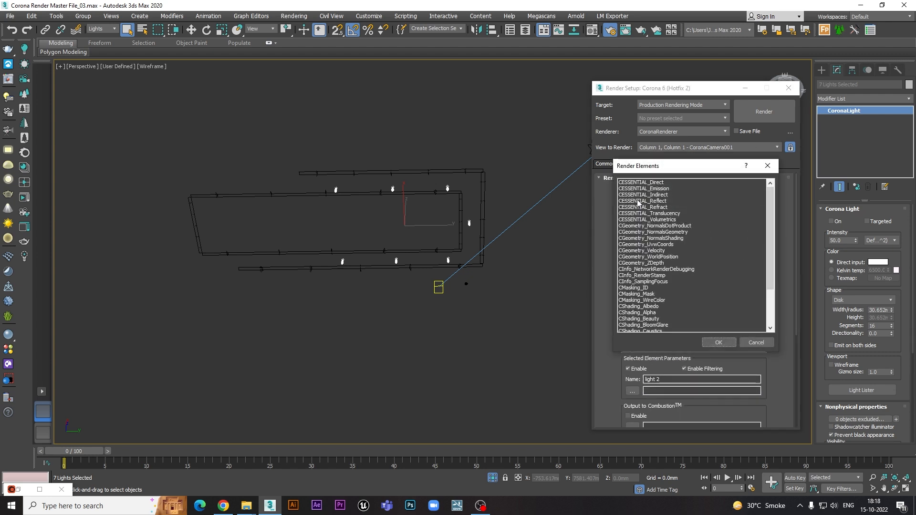
{"action": "scroll", "coordinate": [664, 284], "scroll_direction": "down", "scroll_amount": 3}
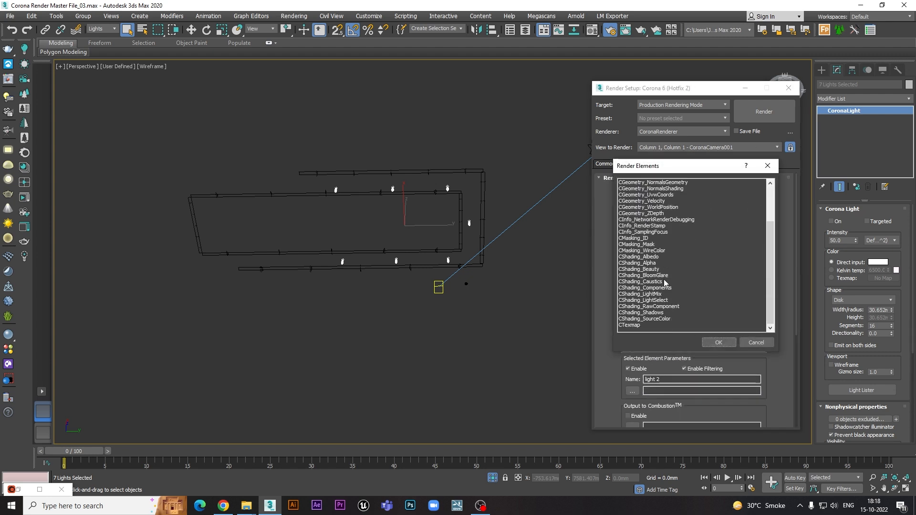
{"action": "double_click", "coordinate": [651, 301]}
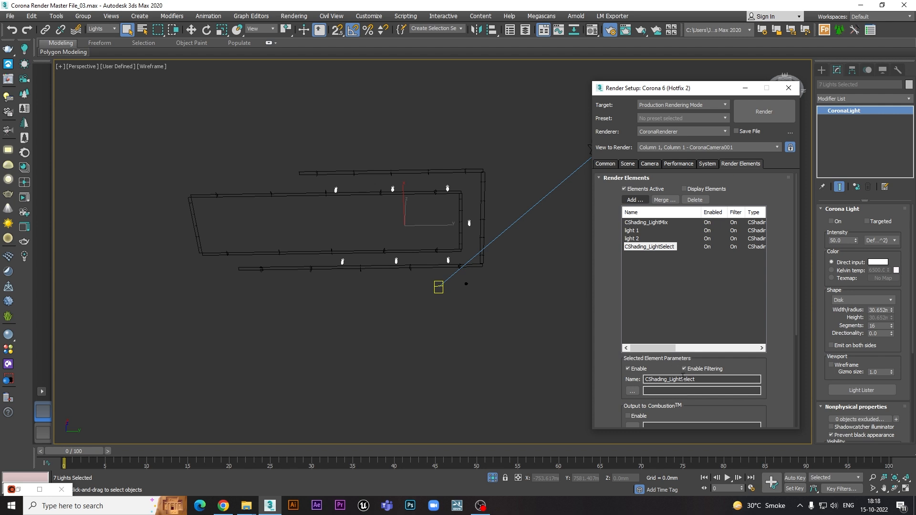
{"action": "left_click_drag", "start_coordinate": [700, 380], "coordinate": [614, 383]}
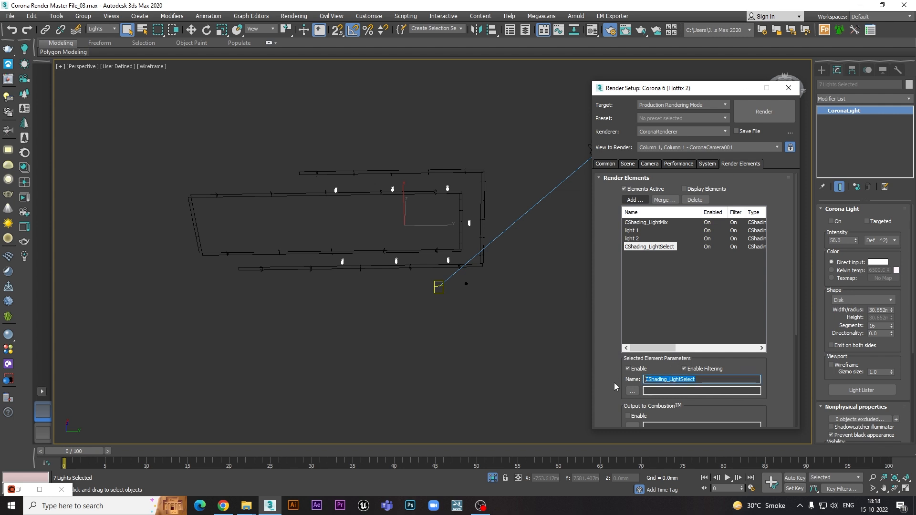
{"action": "type", "text": "spot light"}
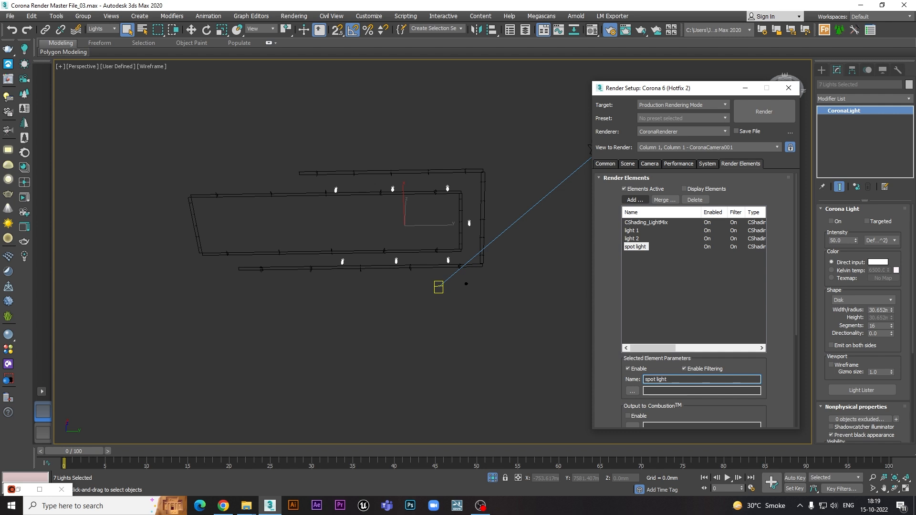
{"action": "scroll", "coordinate": [782, 312], "scroll_direction": "down", "scroll_amount": 5}
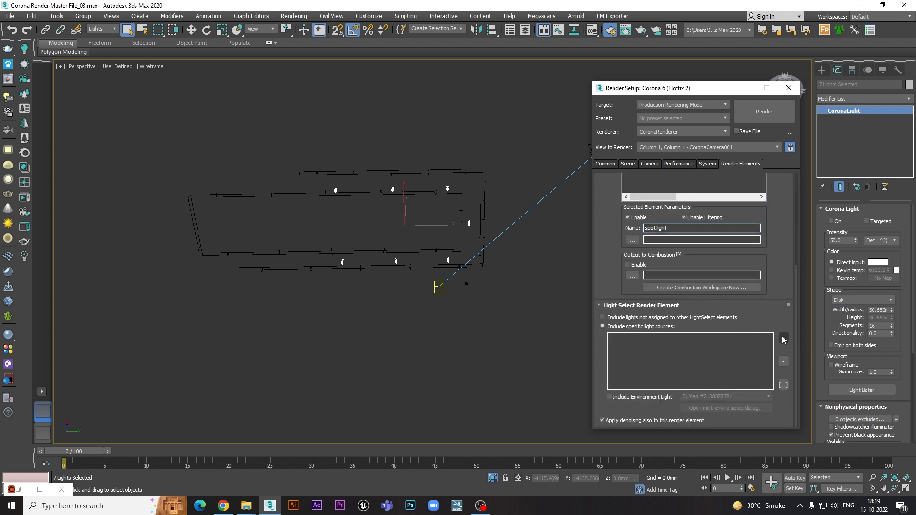
{"action": "left_click", "coordinate": [782, 338]}
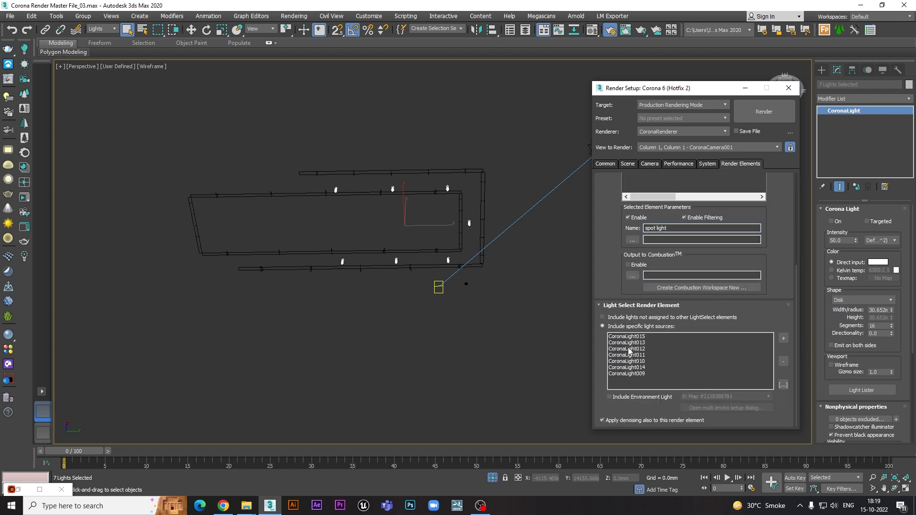
Step: Select the Corona sun light below the ceiling light group
{"action": "scroll", "coordinate": [458, 256], "scroll_direction": "down", "scroll_amount": 5}
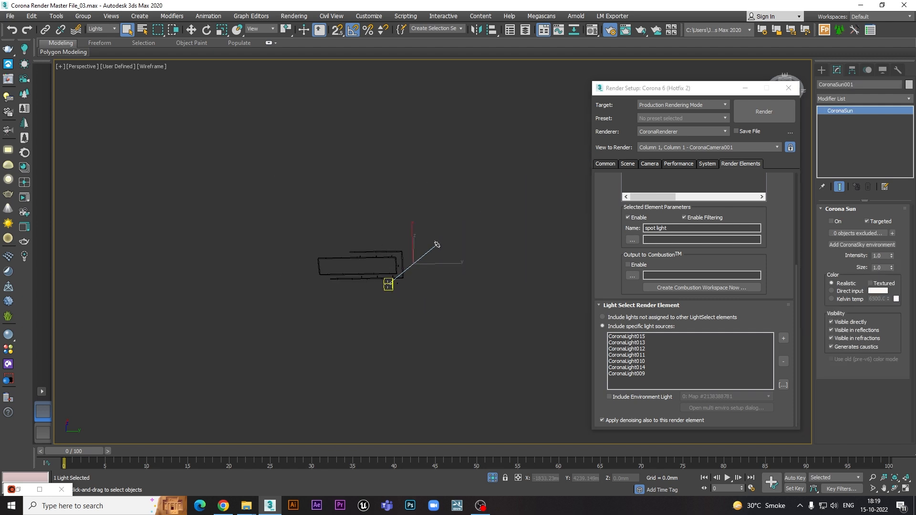
{"action": "left_click", "coordinate": [387, 285]}
{"action": "middle_click_drag", "start_coordinate": [411, 287], "coordinate": [398, 290], "text": "alt"}
{"action": "scroll", "coordinate": [398, 286], "scroll_direction": "up", "scroll_amount": 3}
{"action": "left_click_drag", "start_coordinate": [778, 227], "coordinate": [772, 294]}
{"action": "left_click", "coordinate": [634, 199]}
{"action": "scroll", "coordinate": [647, 286], "scroll_direction": "down", "scroll_amount": 5}
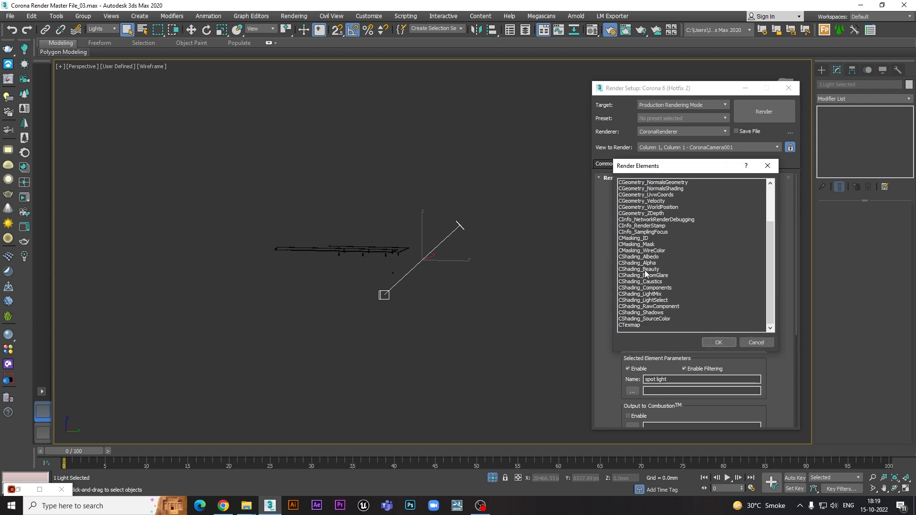
{"action": "double_click", "coordinate": [649, 294]}
{"action": "left_click_drag", "start_coordinate": [702, 378], "coordinate": [624, 383]}
{"action": "type", "text": "sun"}
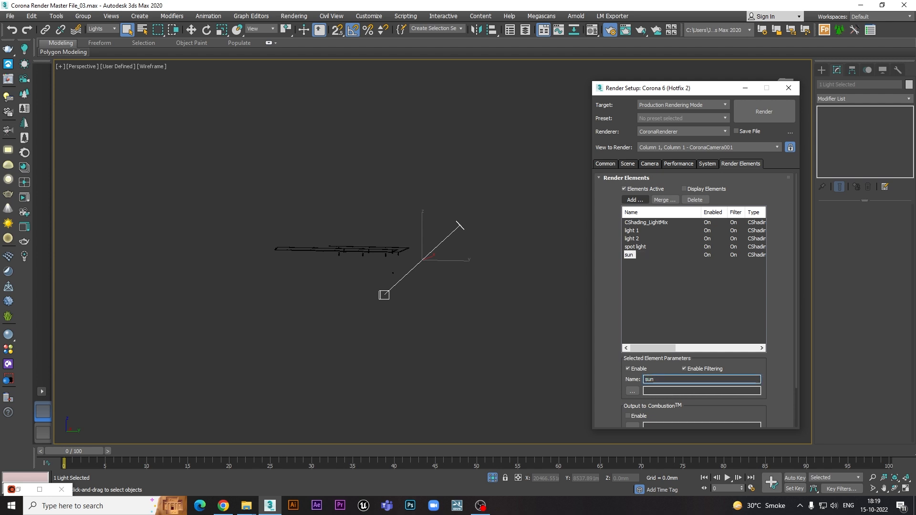
{"action": "scroll", "coordinate": [779, 342], "scroll_direction": "down", "scroll_amount": 3}
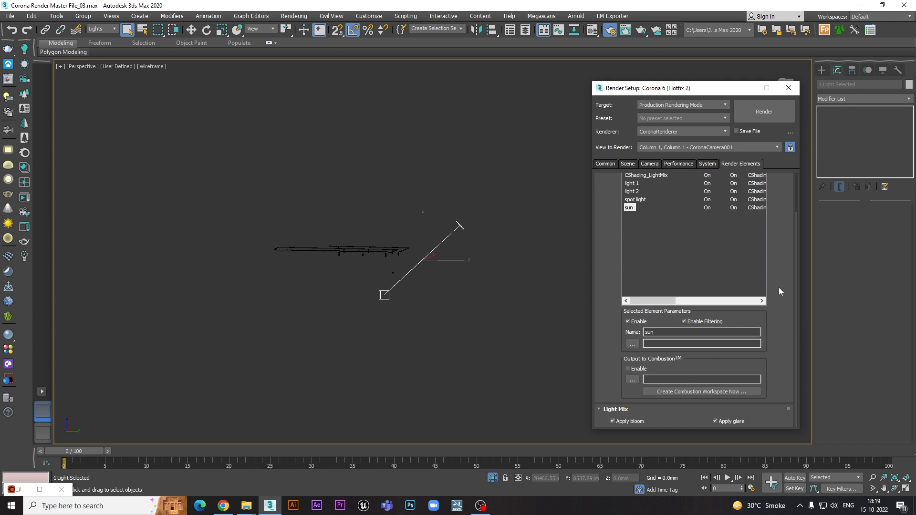
{"action": "left_click", "coordinate": [639, 230]}
{"action": "scroll", "coordinate": [636, 234], "scroll_direction": "up", "scroll_amount": 2}
{"action": "left_click", "coordinate": [630, 232]}
{"action": "left_click", "coordinate": [690, 177]}
Step: Add a CShading_LightSelect render element, include the selected Corona sun in it, and name it "sun"
{"action": "left_click", "coordinate": [633, 177]}
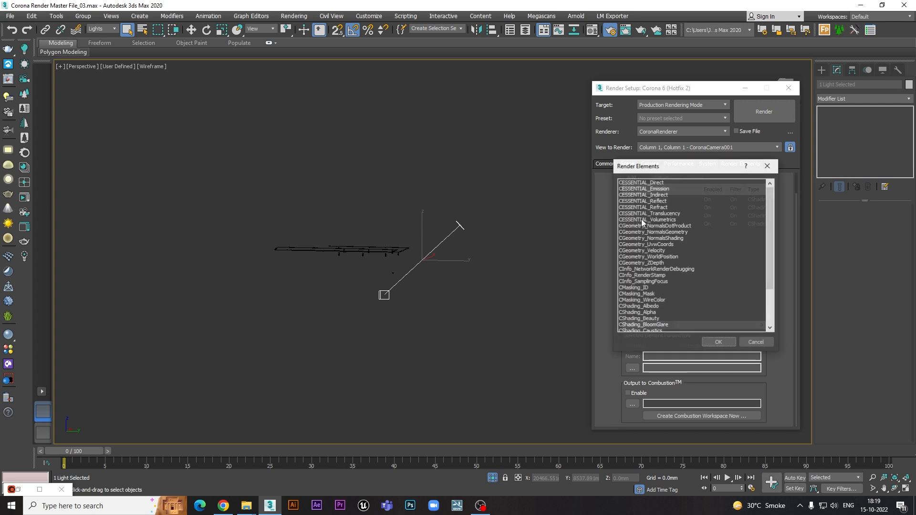
{"action": "scroll", "coordinate": [752, 264], "scroll_direction": "down", "scroll_amount": 5}
{"action": "left_click", "coordinate": [648, 301]}
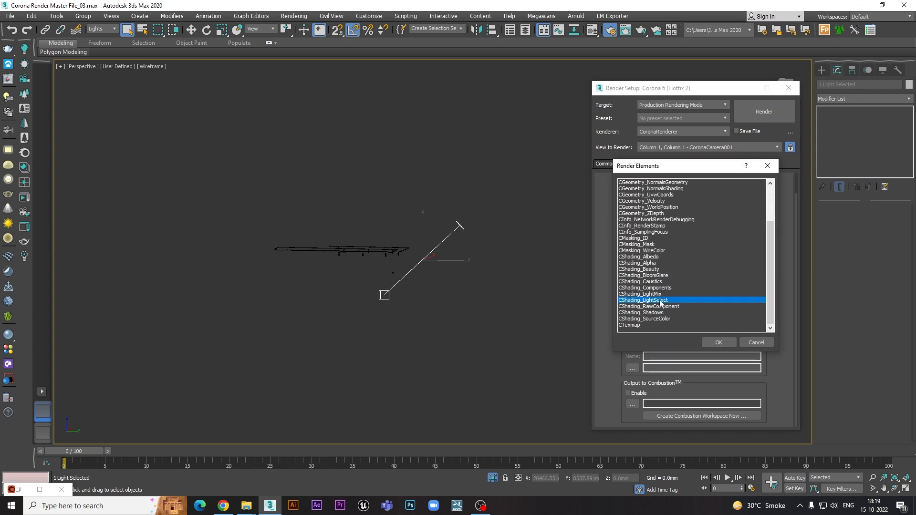
{"action": "double_click", "coordinate": [660, 299]}
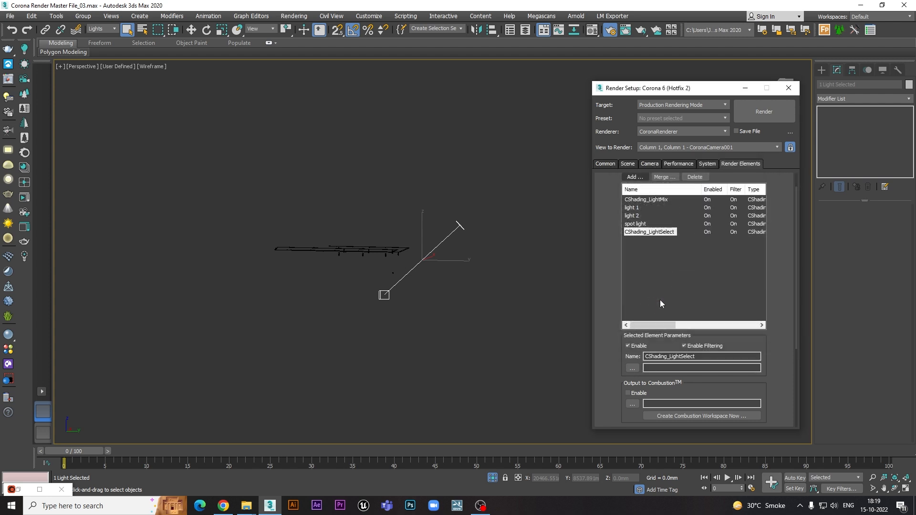
{"action": "scroll", "coordinate": [788, 345], "scroll_direction": "down", "scroll_amount": 3}
{"action": "left_click", "coordinate": [783, 337]}
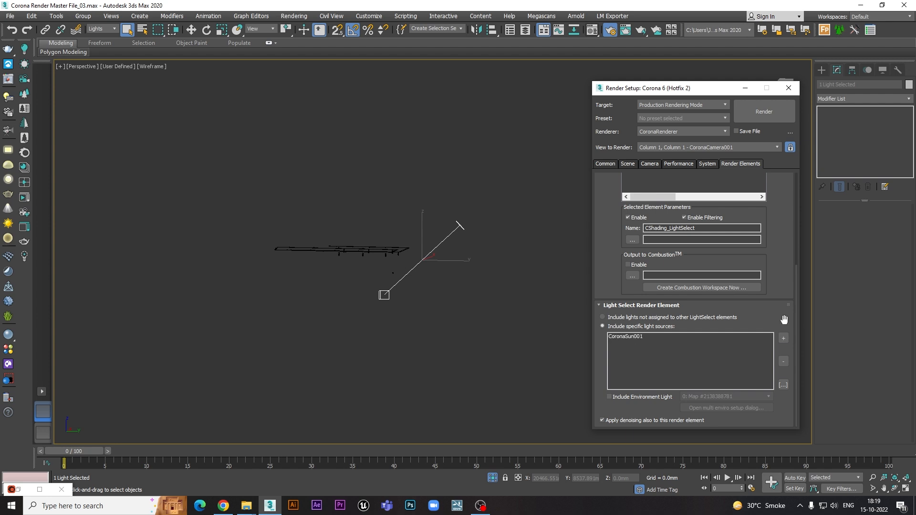
{"action": "scroll", "coordinate": [779, 227], "scroll_direction": "up", "scroll_amount": 5}
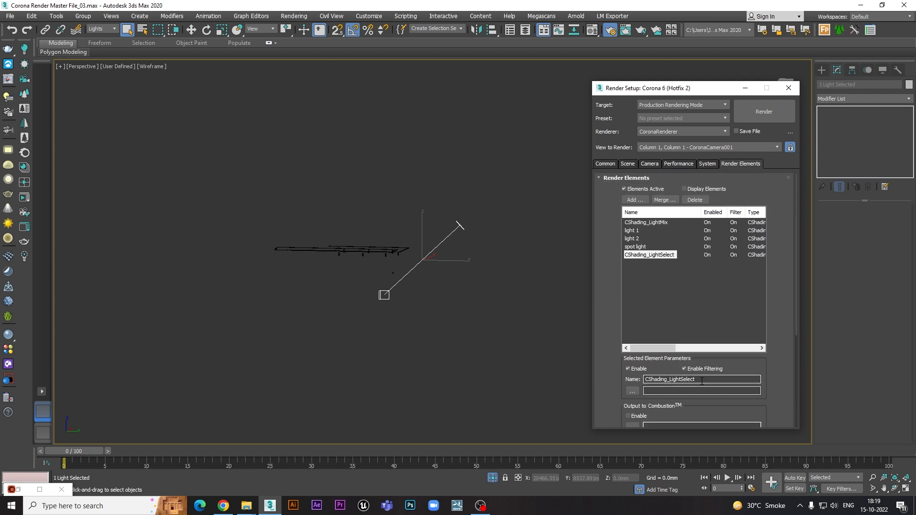
{"action": "type", "text": "sun"}
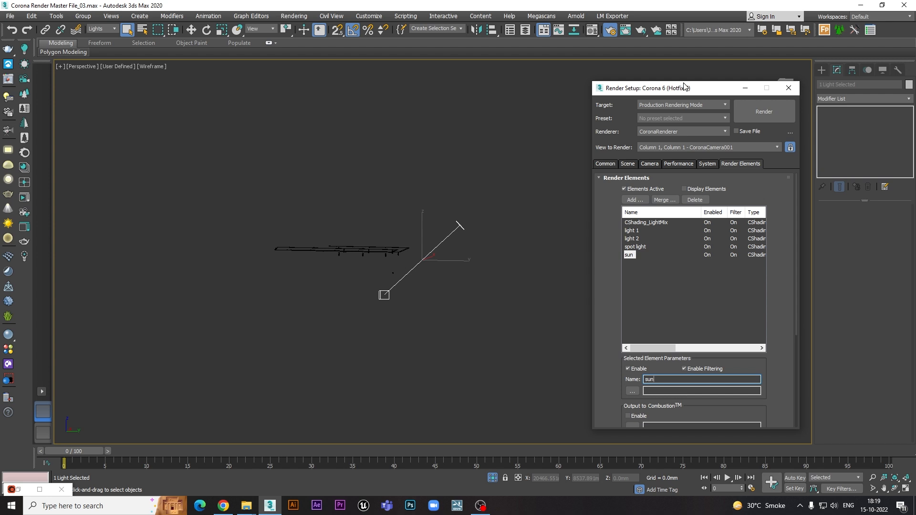
Step: Close the render setup and end isolation to show the whole scene
{"action": "left_click_drag", "start_coordinate": [683, 86], "coordinate": [685, 73]}
{"action": "mouse_move", "coordinate": [402, 241]}
{"action": "middle_mouse_down", "text": "alt"}
{"action": "mouse_move", "coordinate": [409, 267]}
{"action": "mouse_move", "coordinate": [406, 258]}
{"action": "middle_mouse_up", "text": "alt"}
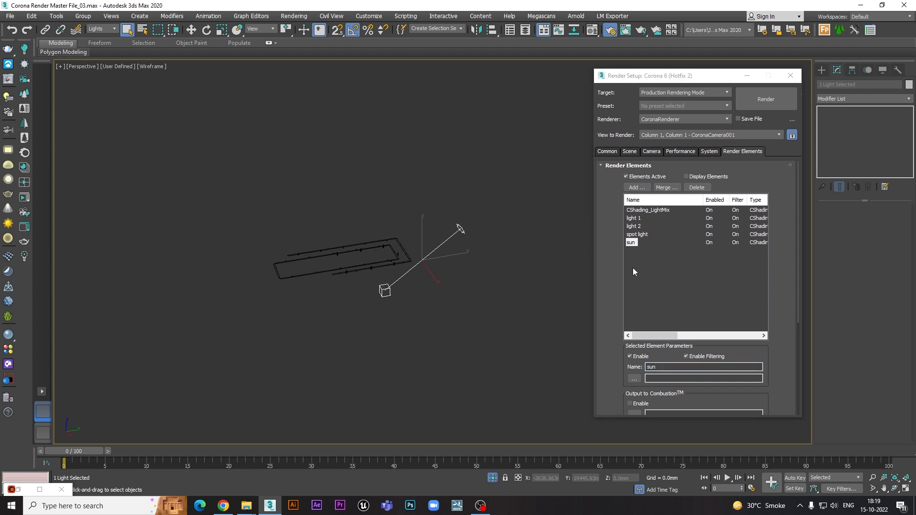
{"action": "left_click", "coordinate": [391, 218]}
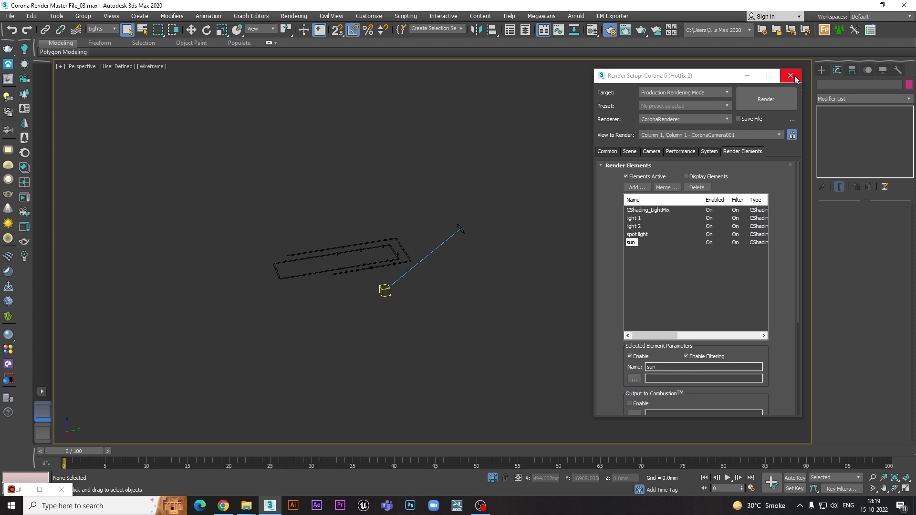
{"action": "left_click", "coordinate": [790, 75]}
{"action": "right_click", "coordinate": [409, 258]}
{"action": "left_click", "coordinate": [443, 187]}
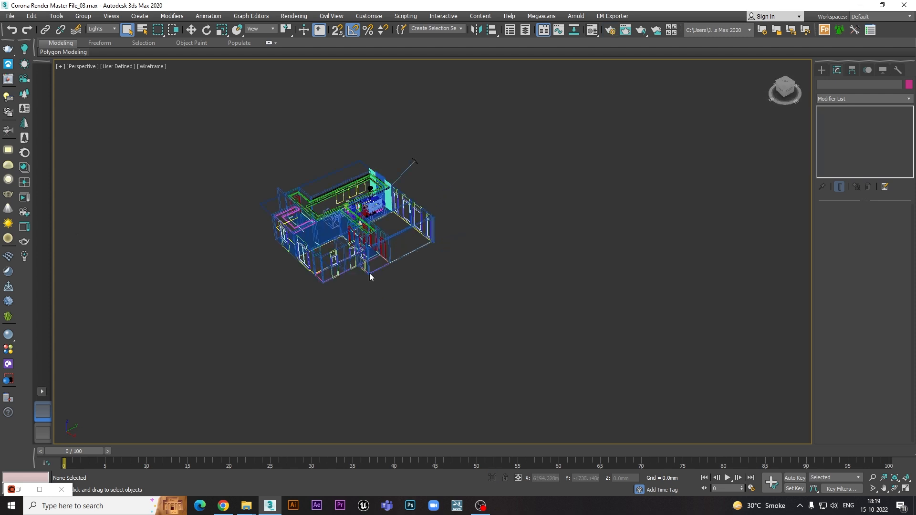
Step: Select all the lights in the scene and isolate them in the view
{"action": "middle_click_drag", "start_coordinate": [414, 161], "coordinate": [449, 196]}
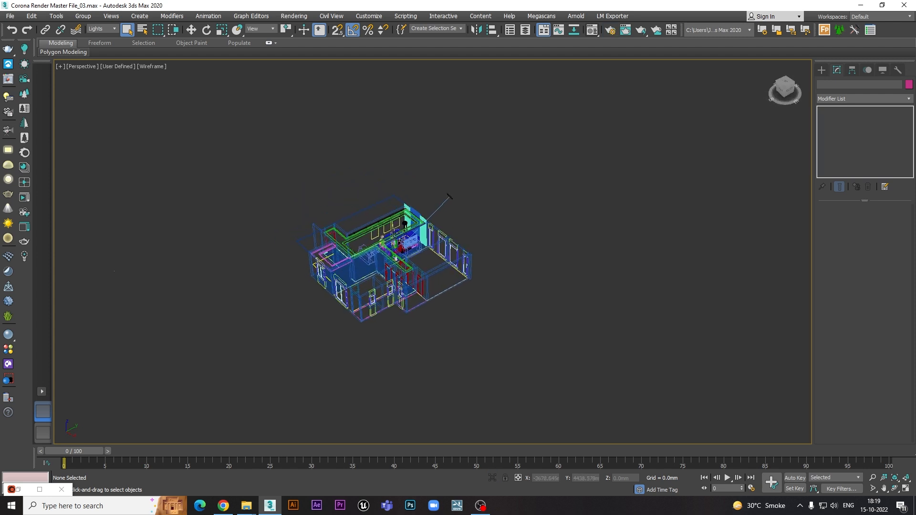
{"action": "left_click_drag", "start_coordinate": [492, 149], "coordinate": [300, 331]}
{"action": "key", "text": "z"}
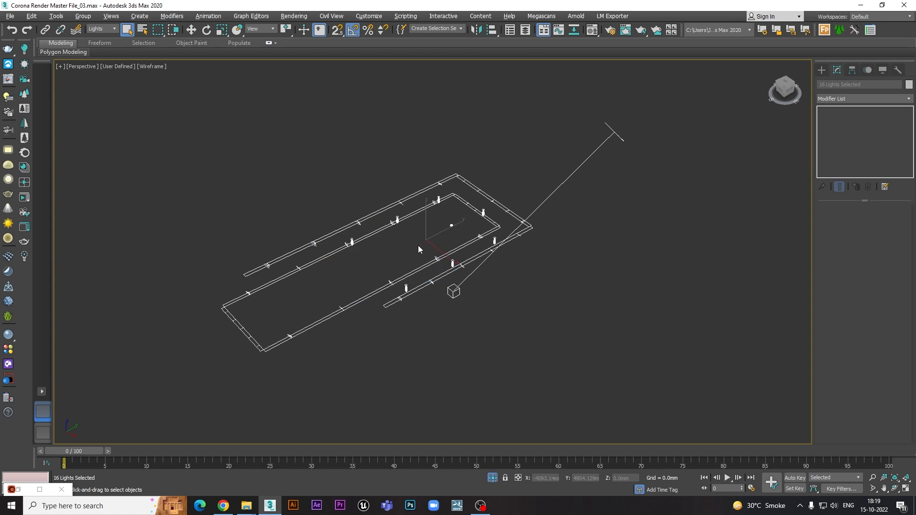
Step: Turn on the outer strip lights, the inner strip lights and the disk-shaped ceiling spotlights
{"action": "left_click", "coordinate": [475, 189]}
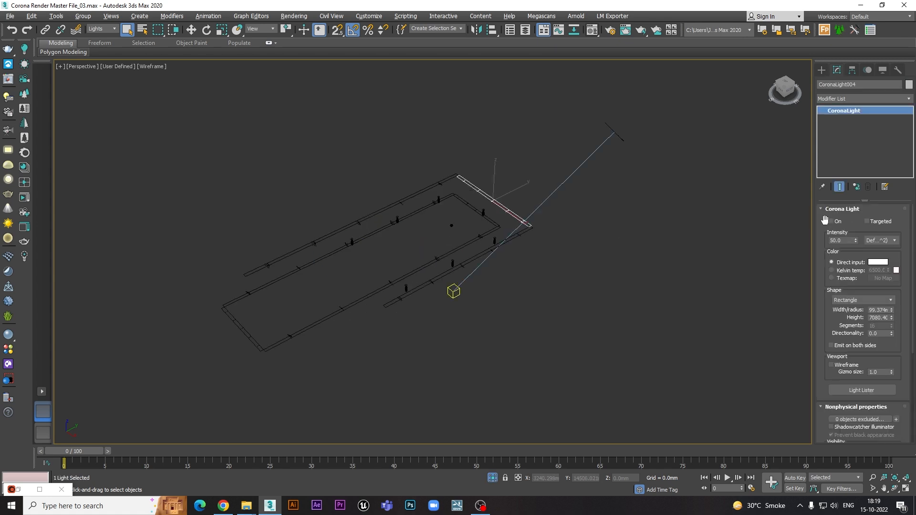
{"action": "left_click", "coordinate": [831, 222]}
{"action": "left_click", "coordinate": [491, 229]}
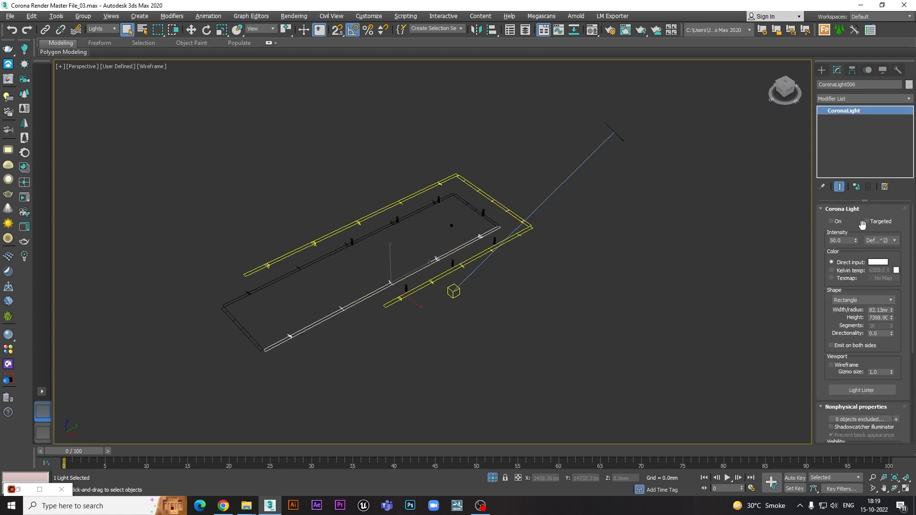
{"action": "left_click", "coordinate": [831, 222]}
{"action": "left_click", "coordinate": [488, 280]}
{"action": "left_click", "coordinate": [494, 241]}
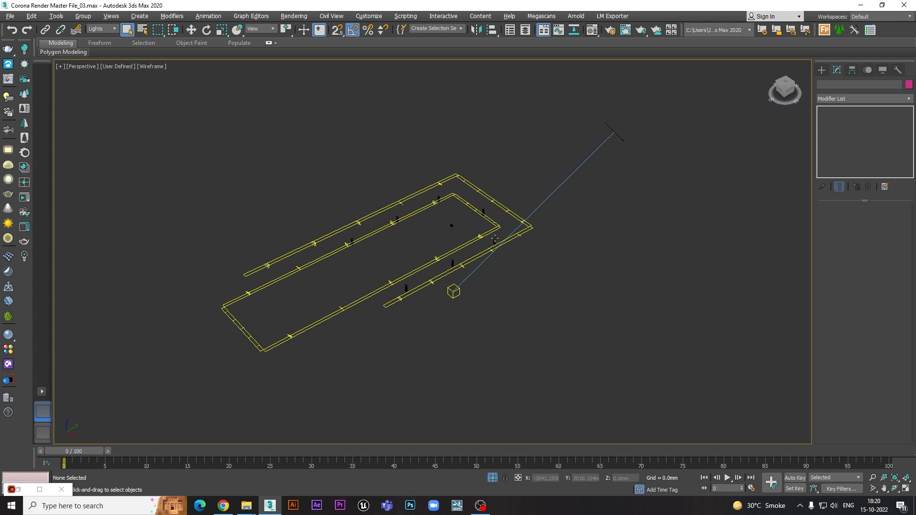
{"action": "left_click", "coordinate": [831, 221]}
Step: Select the small sphere light inside the ceiling light loop and check it briefly in isolation
{"action": "scroll", "coordinate": [445, 224], "scroll_direction": "up", "scroll_amount": 3}
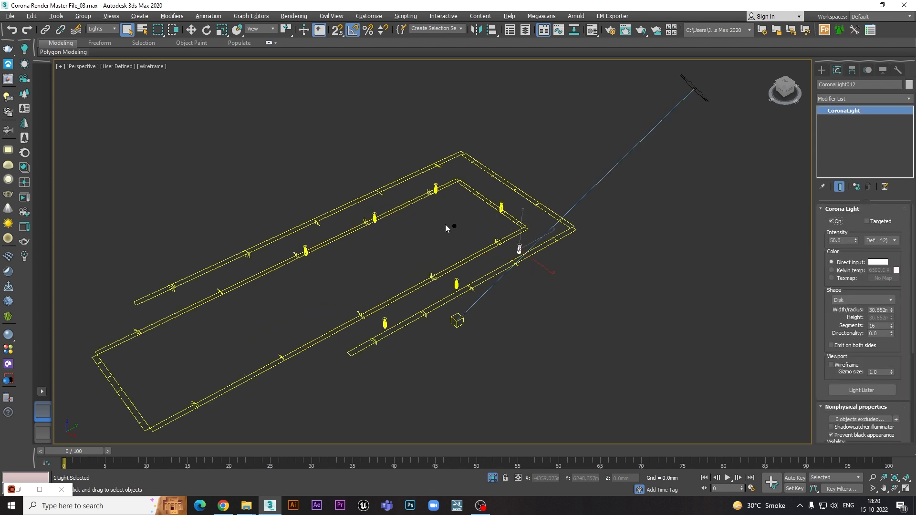
{"action": "scroll", "coordinate": [457, 224], "scroll_direction": "up", "scroll_amount": 3}
{"action": "left_click", "coordinate": [453, 226]}
{"action": "key", "text": "alt+q"}
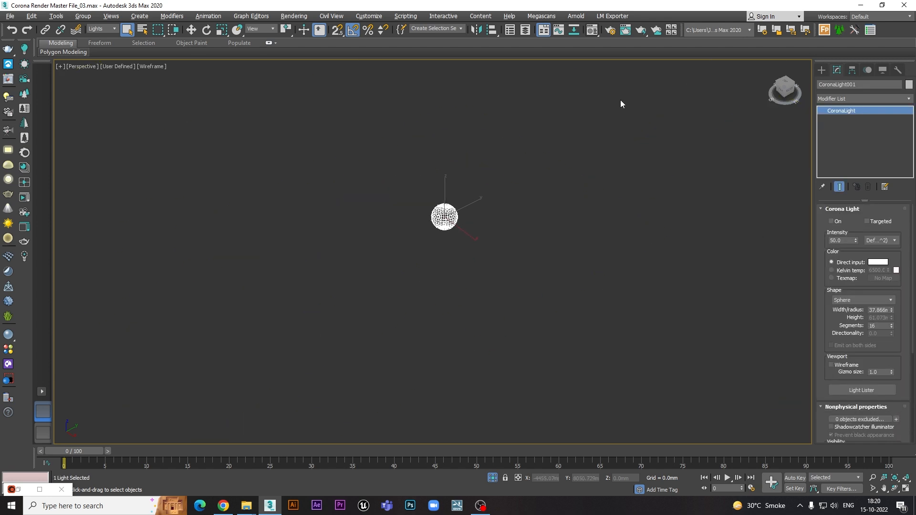
{"action": "key", "text": "alt+q"}
Step: Add a CShading_LightSelect render element named "table lamp"
{"action": "left_click", "coordinate": [610, 29]}
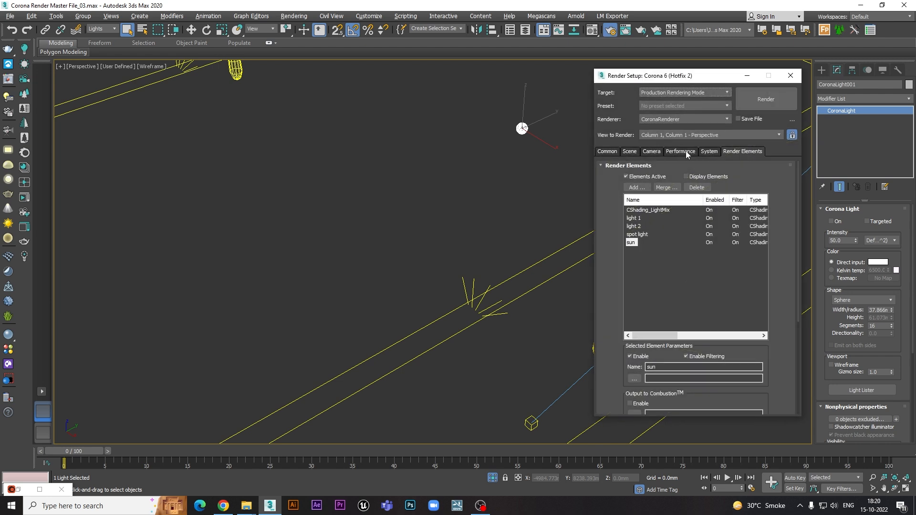
{"action": "left_click", "coordinate": [637, 187]}
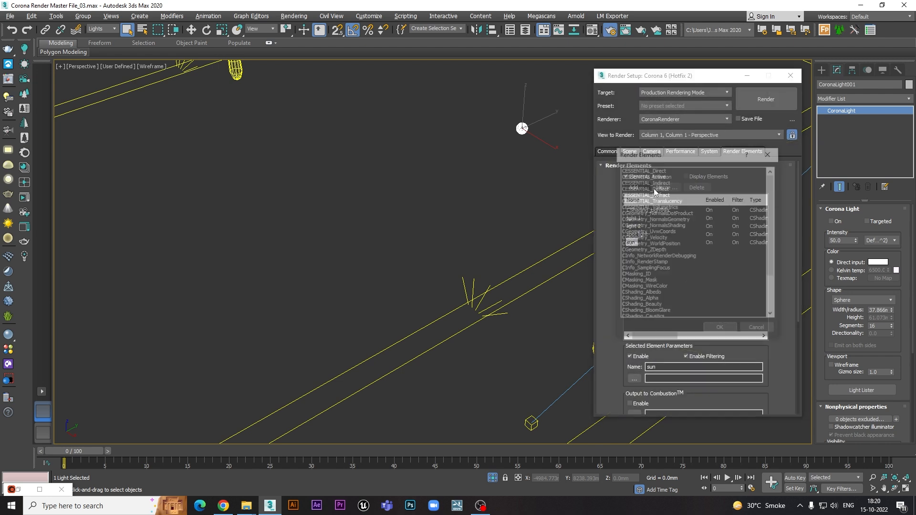
{"action": "scroll", "coordinate": [766, 208], "scroll_direction": "down", "scroll_amount": 3}
{"action": "left_click", "coordinate": [647, 288]}
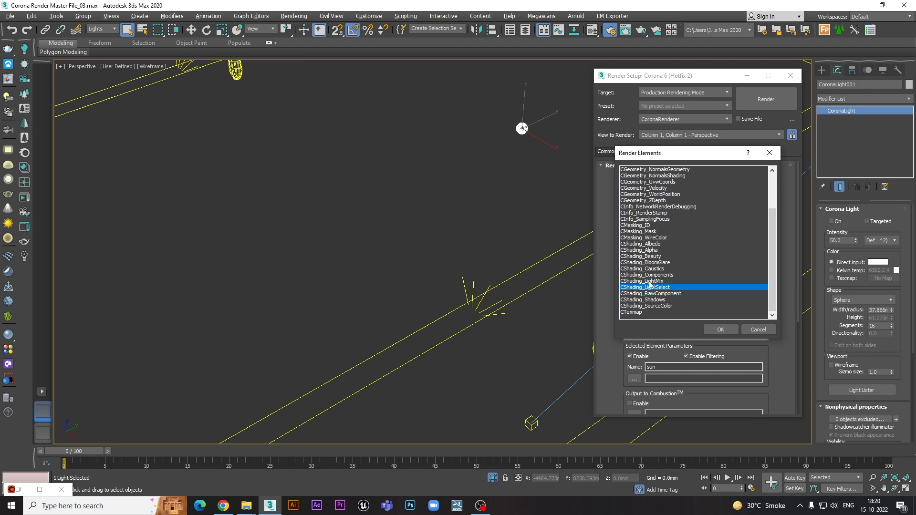
{"action": "double_click", "coordinate": [646, 288]}
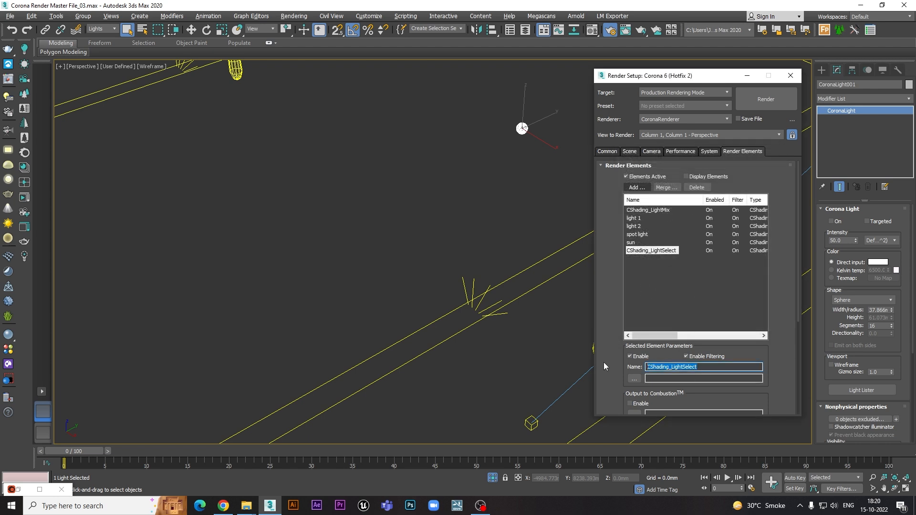
{"action": "type", "text": "table lamp"}
{"action": "scroll", "coordinate": [783, 282], "scroll_direction": "down", "scroll_amount": 5}
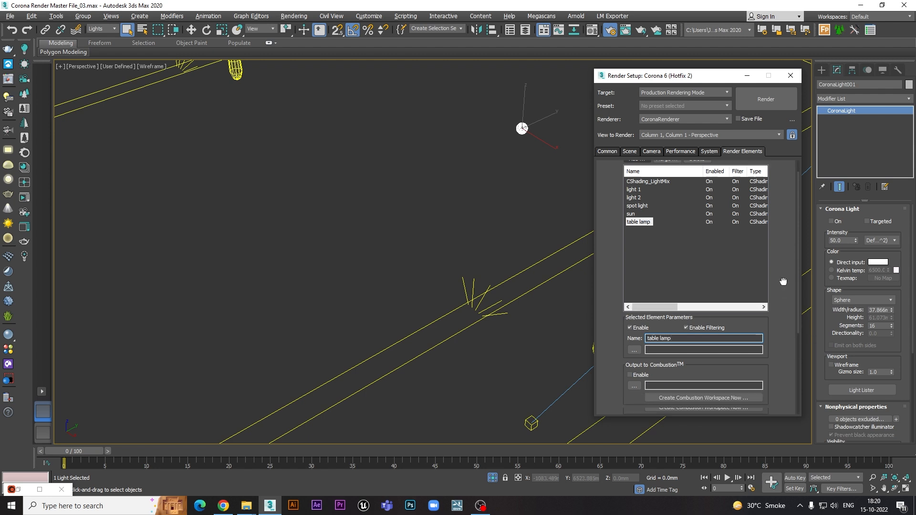
Step: Close the render setup and turn on both the sphere light and the Corona sun
{"action": "left_click", "coordinate": [790, 76]}
{"action": "scroll", "coordinate": [465, 247], "scroll_direction": "down", "scroll_amount": 5}
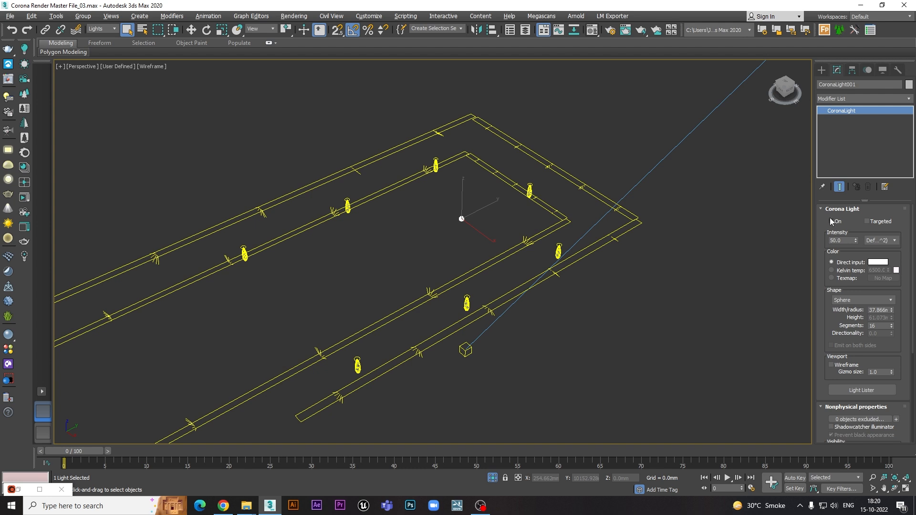
{"action": "scroll", "coordinate": [685, 240], "scroll_direction": "down", "scroll_amount": 4}
{"action": "left_click", "coordinate": [674, 184]}
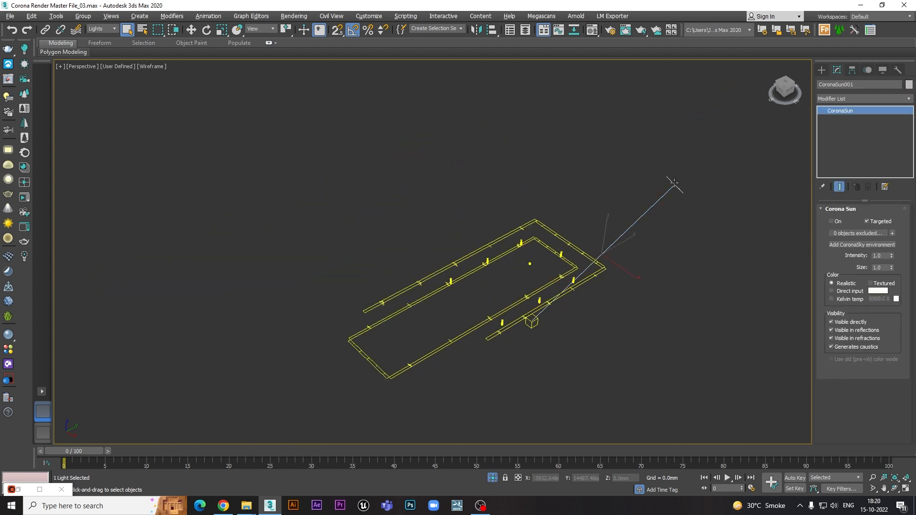
{"action": "left_click", "coordinate": [551, 156]}
Step: Switch the viewport to CoronaCamera001 and end the isolation of the lights so the whole room is shown
{"action": "key", "text": "c"}
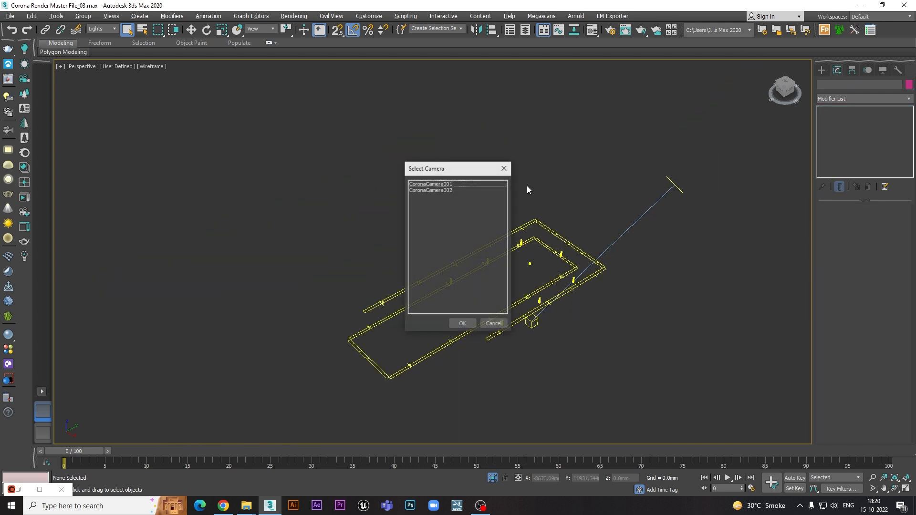
{"action": "double_click", "coordinate": [431, 185]}
{"action": "right_click", "coordinate": [473, 243]}
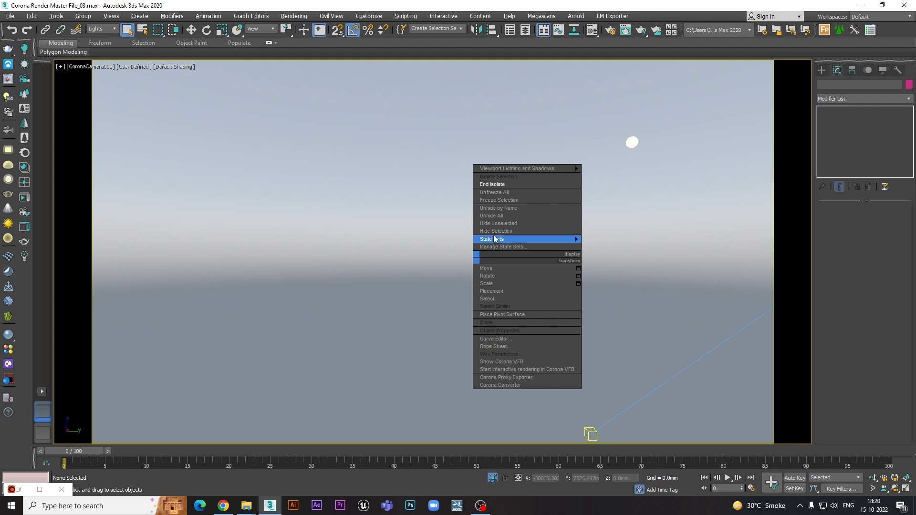
{"action": "left_click", "coordinate": [505, 188]}
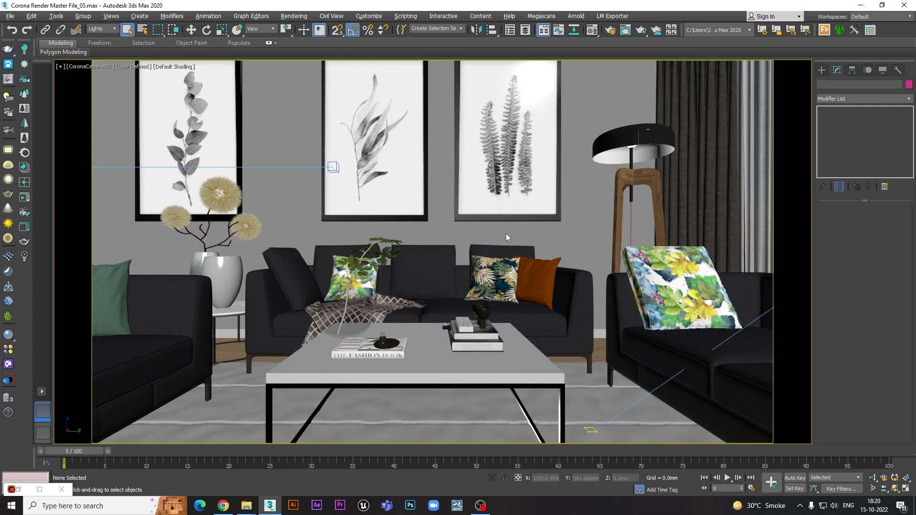
Step: Start interactive rendering of the camera view in the Corona frame buffer
{"action": "right_click", "coordinate": [471, 179]}
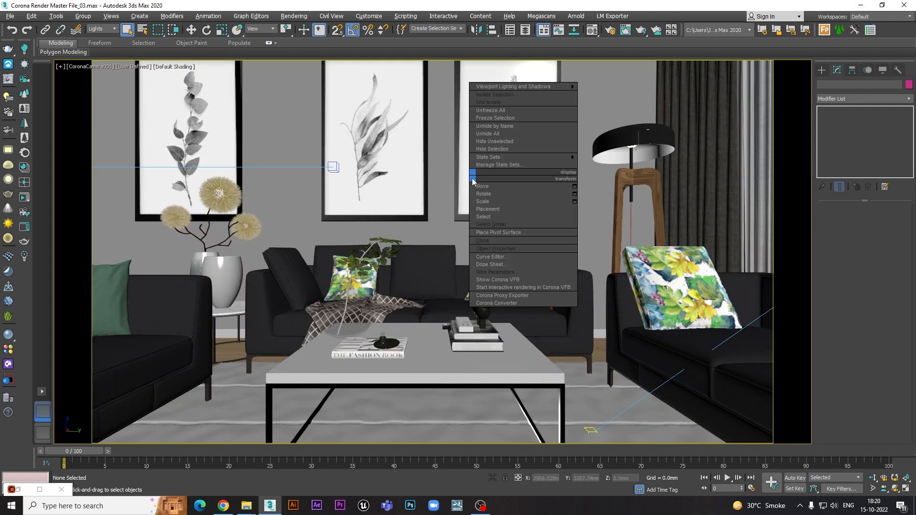
{"action": "left_click", "coordinate": [510, 287]}
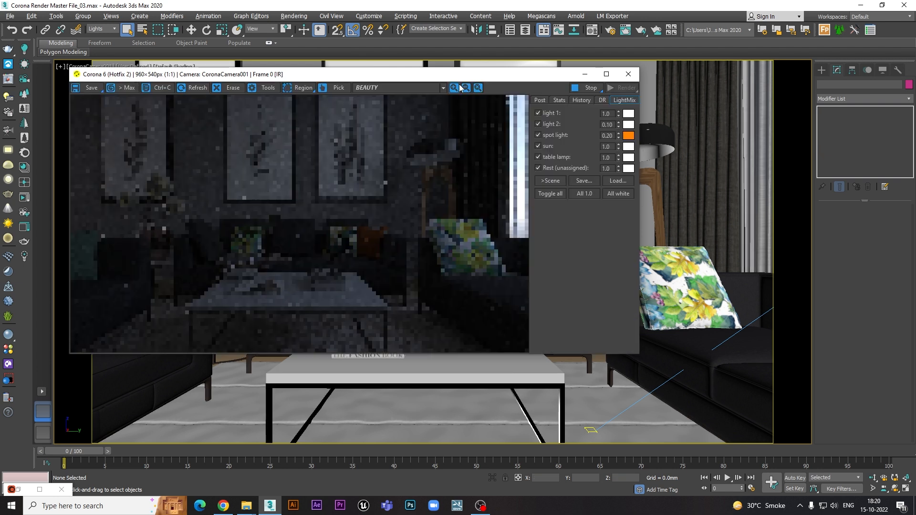
{"action": "left_click_drag", "start_coordinate": [463, 76], "coordinate": [507, 106]}
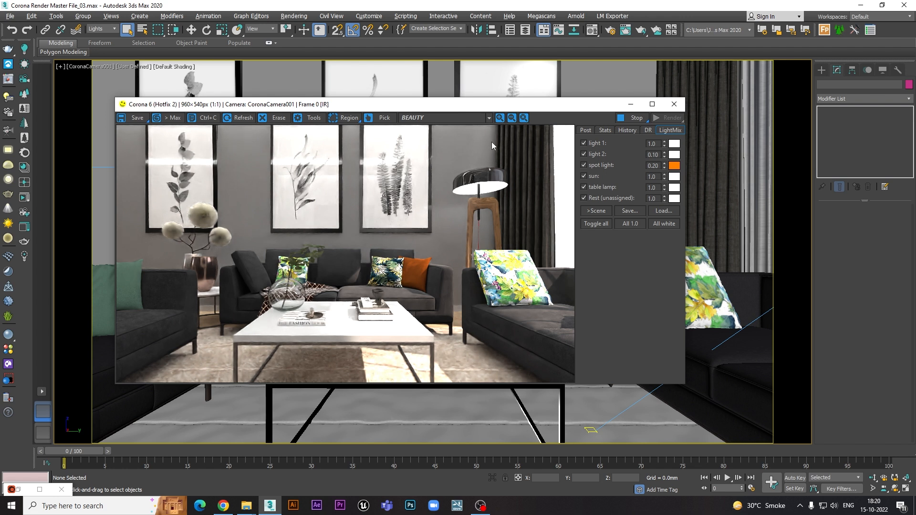
Step: Add another CShading_LightSelect element to the render elements in the render setup
{"action": "left_click", "coordinate": [609, 29]}
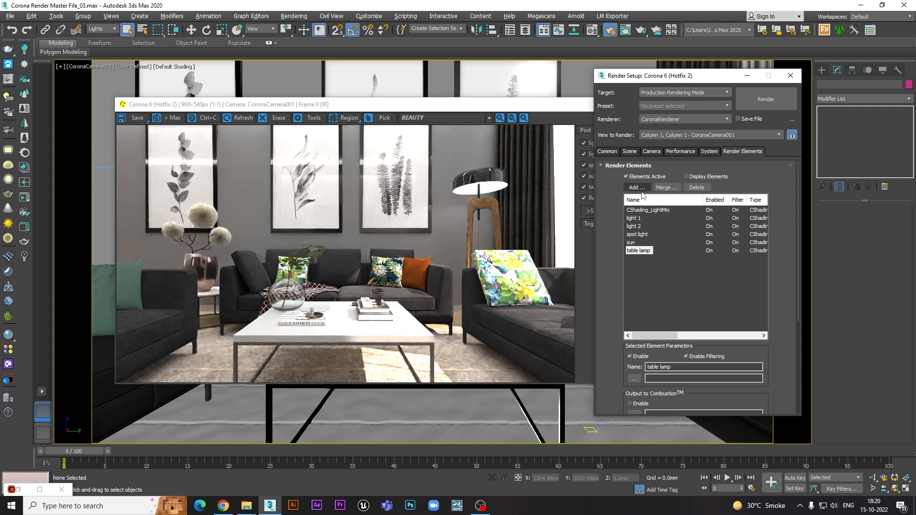
{"action": "left_click", "coordinate": [639, 187]}
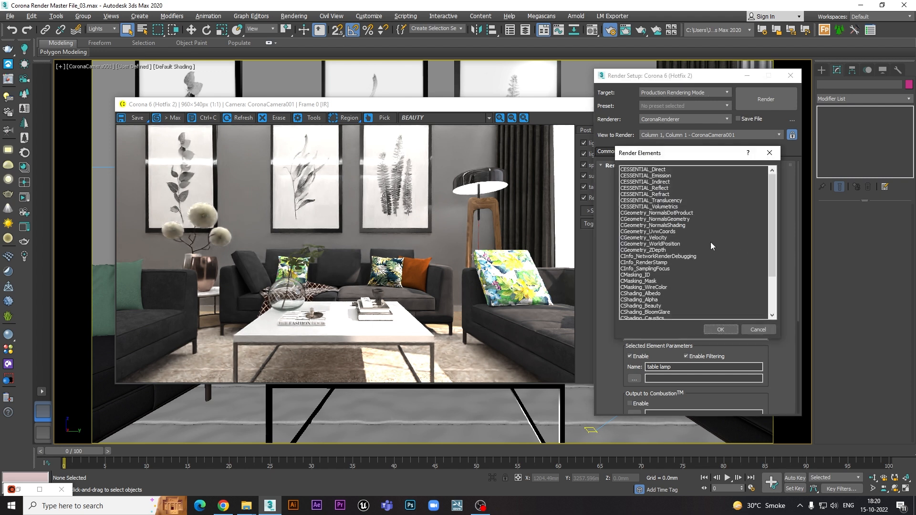
{"action": "scroll", "coordinate": [769, 233], "scroll_direction": "down", "scroll_amount": 3}
{"action": "left_click", "coordinate": [655, 282]}
{"action": "double_click", "coordinate": [655, 287]}
Step: Name the new LightSelect element "environment", include the environment light in it and close the render setup
{"action": "left_click_drag", "start_coordinate": [779, 359], "coordinate": [784, 224]}
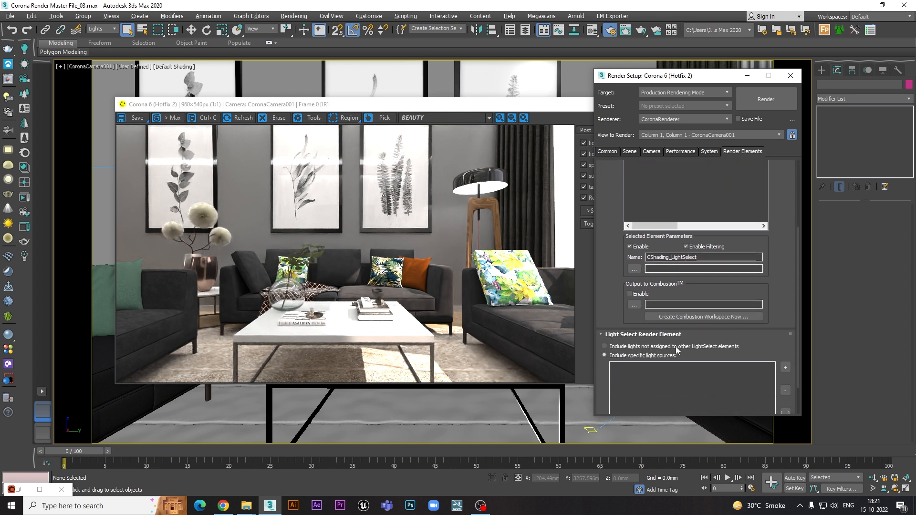
{"action": "left_click_drag", "start_coordinate": [782, 286], "coordinate": [782, 234]}
{"action": "left_click_drag", "start_coordinate": [707, 214], "coordinate": [611, 219]}
{"action": "type", "text": "nvironment"}
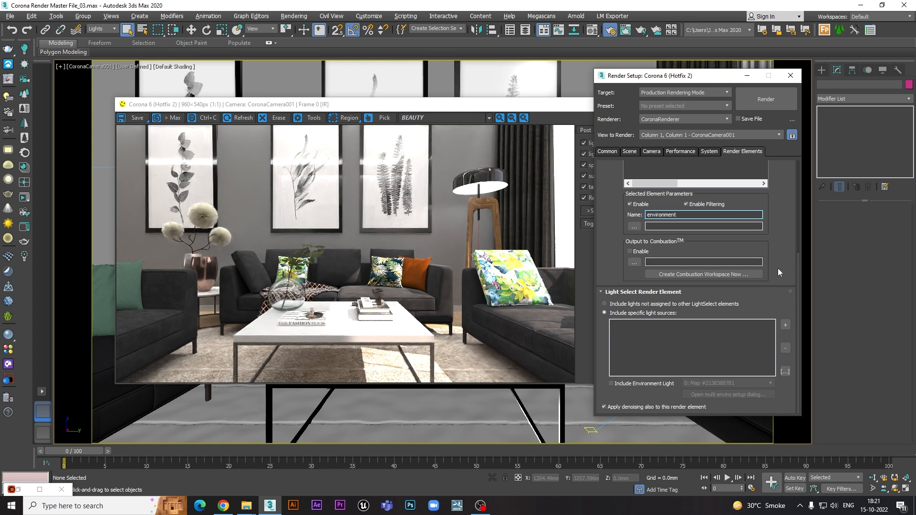
{"action": "key", "text": "Return"}
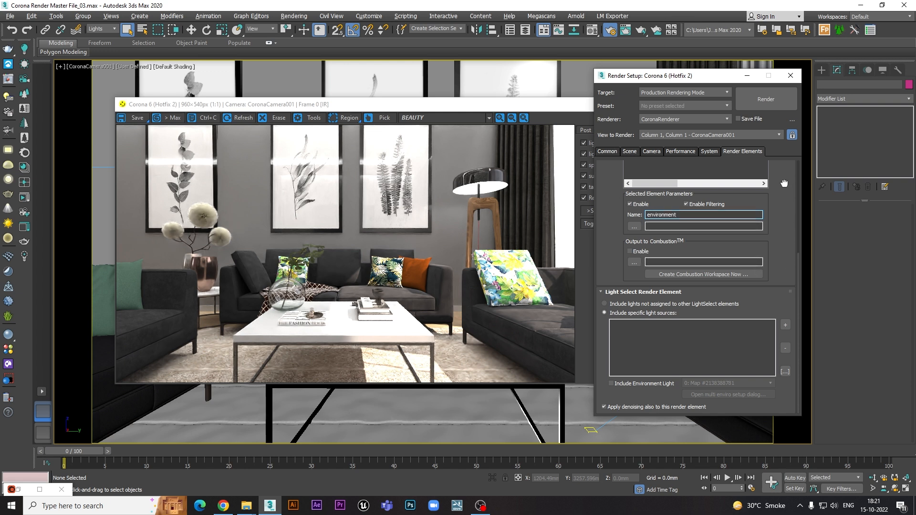
{"action": "left_click", "coordinate": [611, 383]}
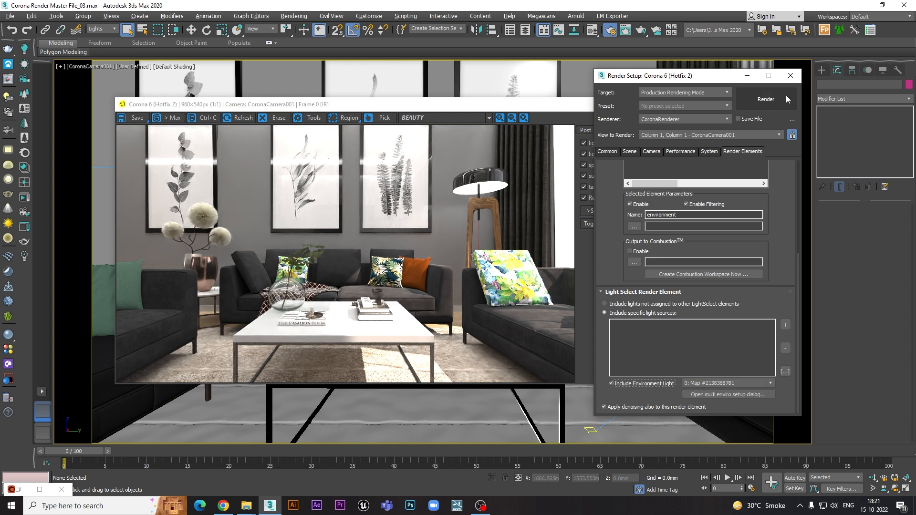
{"action": "left_click", "coordinate": [791, 75]}
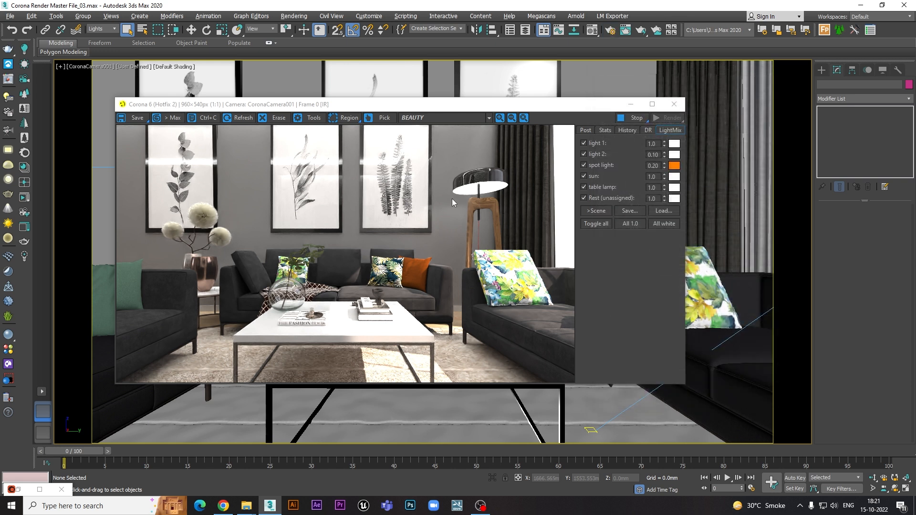
Step: Stop the interactive rendering, start a full render from CoronaCamera001 and arrange the progress and frame buffer windows side by side
{"action": "scroll", "coordinate": [448, 199], "scroll_direction": "up", "scroll_amount": 1}
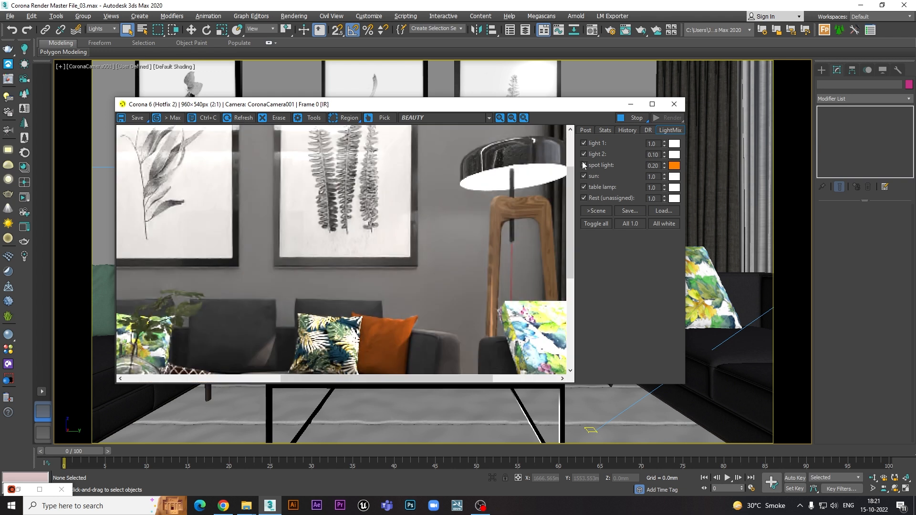
{"action": "scroll", "coordinate": [471, 197], "scroll_direction": "down", "scroll_amount": 1}
{"action": "scroll", "coordinate": [471, 197], "scroll_direction": "up", "scroll_amount": 1}
{"action": "left_click", "coordinate": [631, 118]}
{"action": "left_click", "coordinate": [669, 118]}
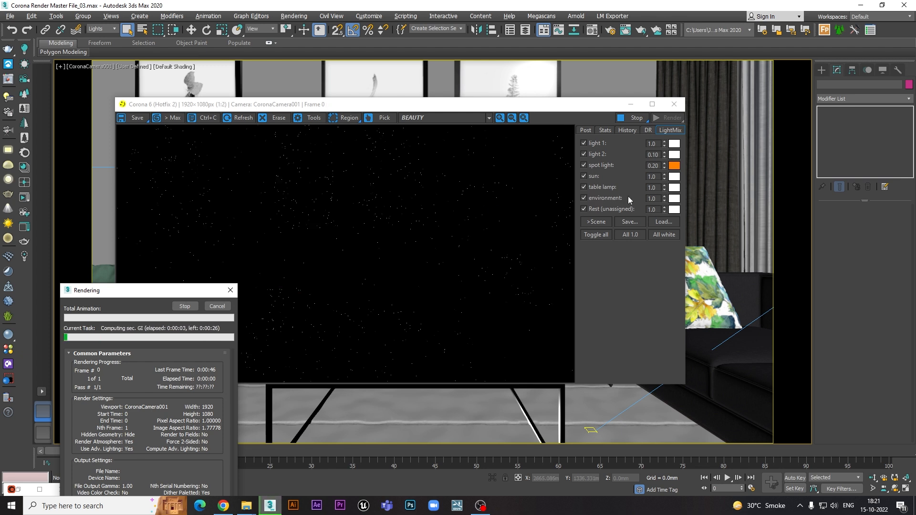
{"action": "scroll", "coordinate": [481, 225], "scroll_direction": "down", "scroll_amount": 1}
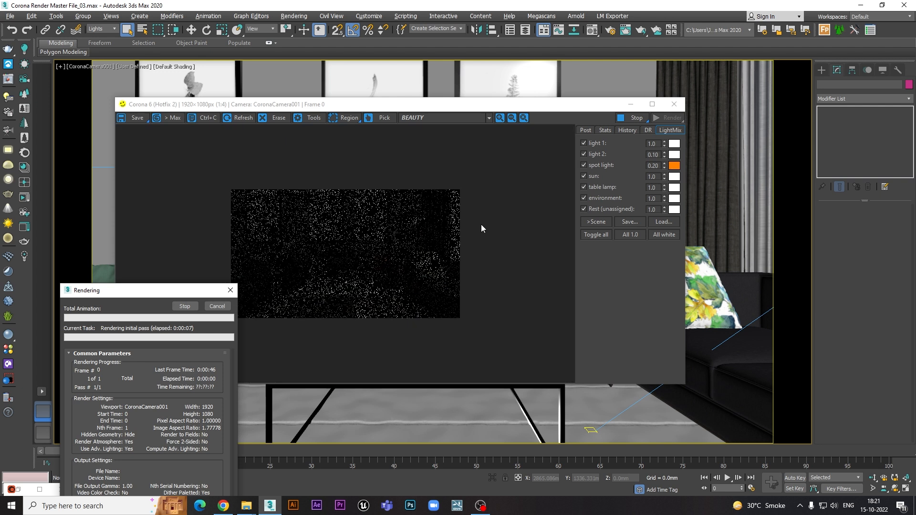
{"action": "scroll", "coordinate": [372, 246], "scroll_direction": "up", "scroll_amount": 1}
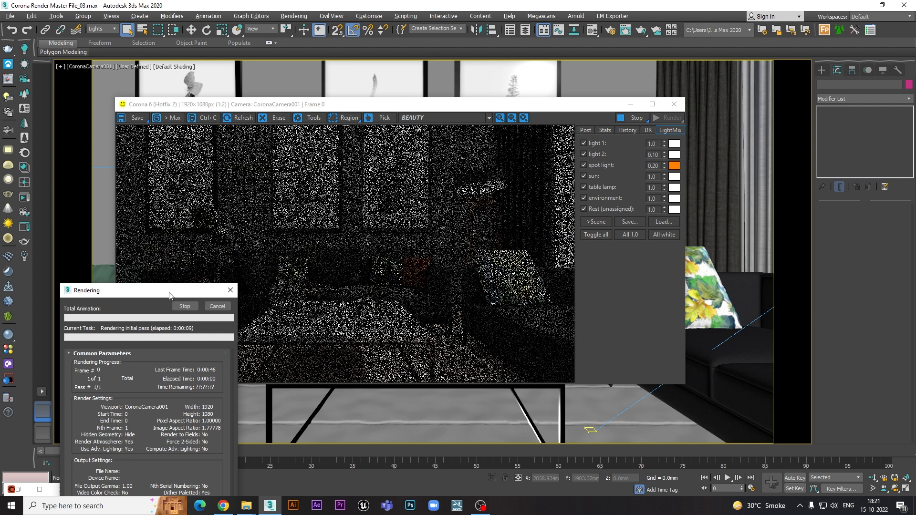
{"action": "left_click_drag", "start_coordinate": [169, 295], "coordinate": [153, 214]}
{"action": "left_click_drag", "start_coordinate": [420, 108], "coordinate": [522, 94]}
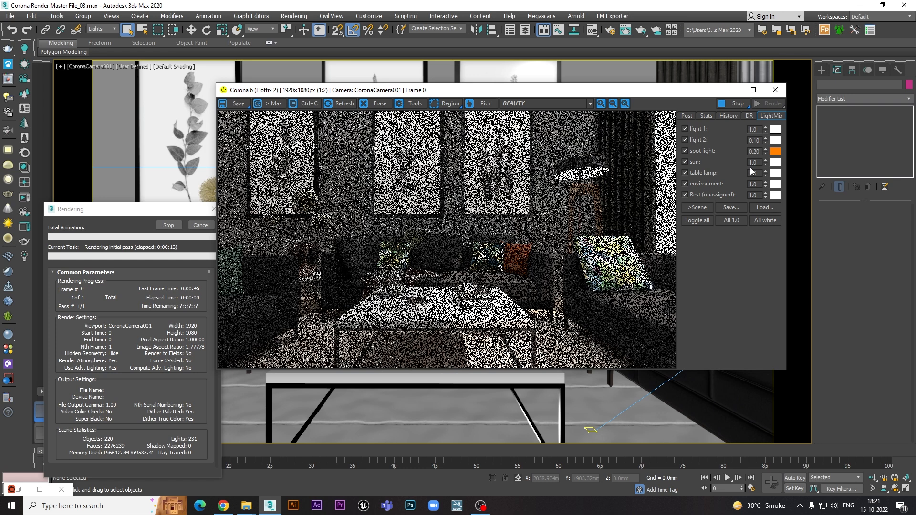
Step: Turn off light 1, light 2, spot light, sun and table lamp in the LightMix
{"action": "left_click", "coordinate": [686, 129]}
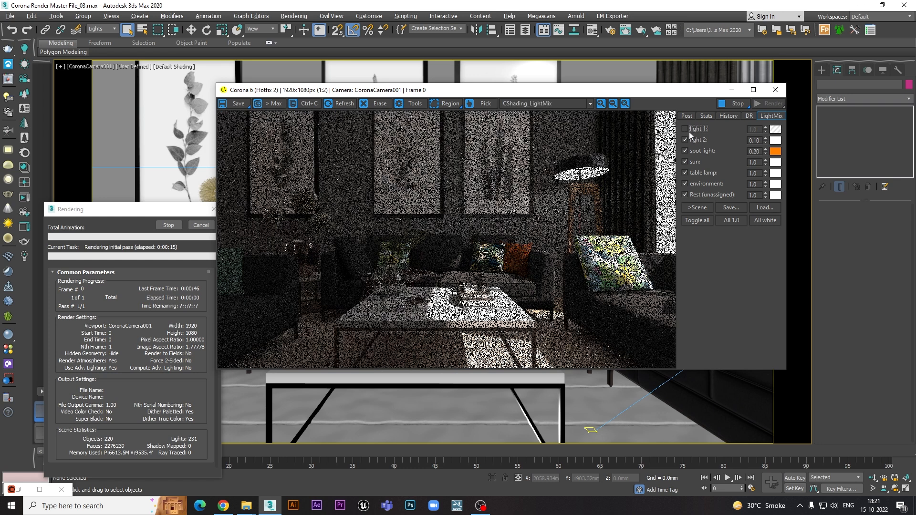
{"action": "left_click", "coordinate": [685, 140]}
{"action": "left_click", "coordinate": [685, 151]}
{"action": "left_click", "coordinate": [684, 162]}
{"action": "left_click", "coordinate": [684, 173]}
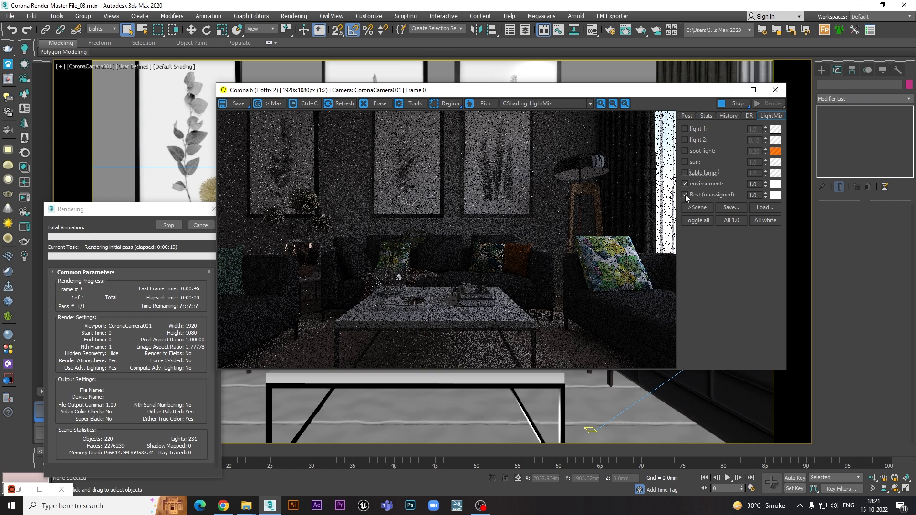
Step: Tint the environment light pale cyan (E7FFFF) in the LightMix and set its intensity to 3
{"action": "left_click", "coordinate": [775, 184]}
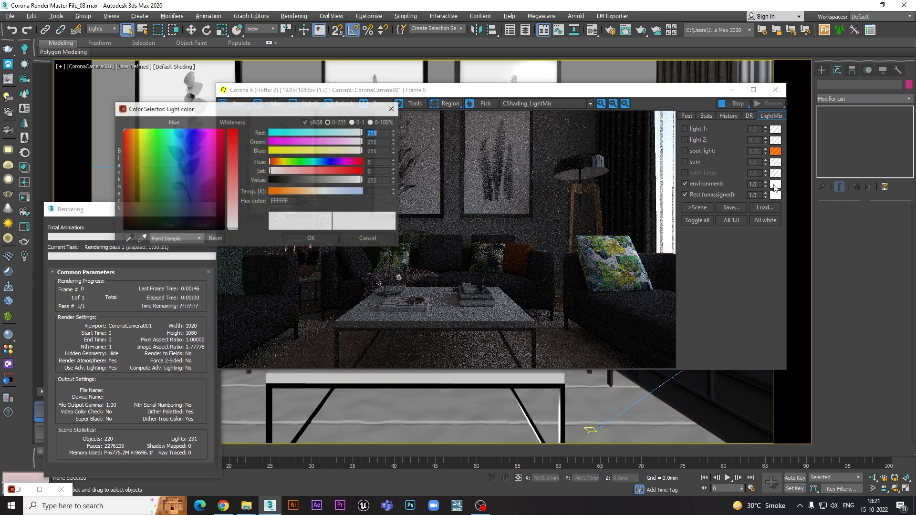
{"action": "left_click", "coordinate": [354, 133]}
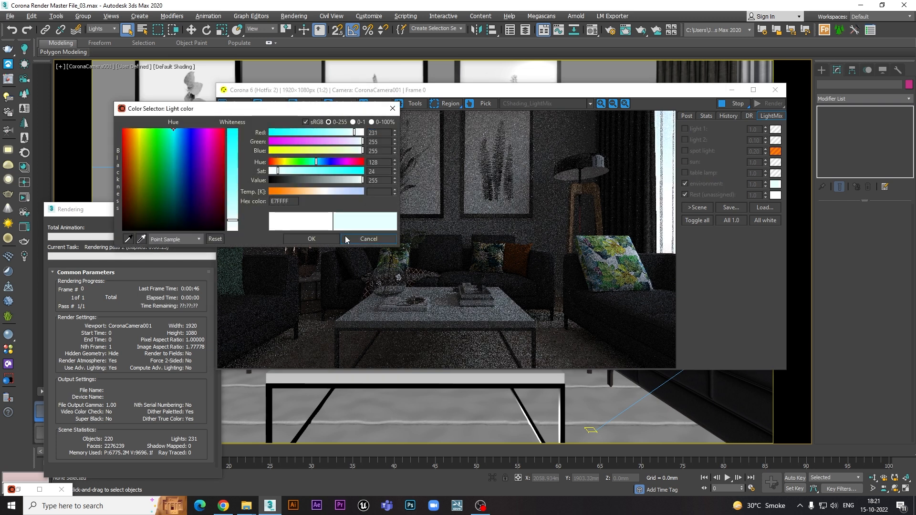
{"action": "left_click", "coordinate": [311, 238]}
{"action": "double_click", "coordinate": [752, 184]}
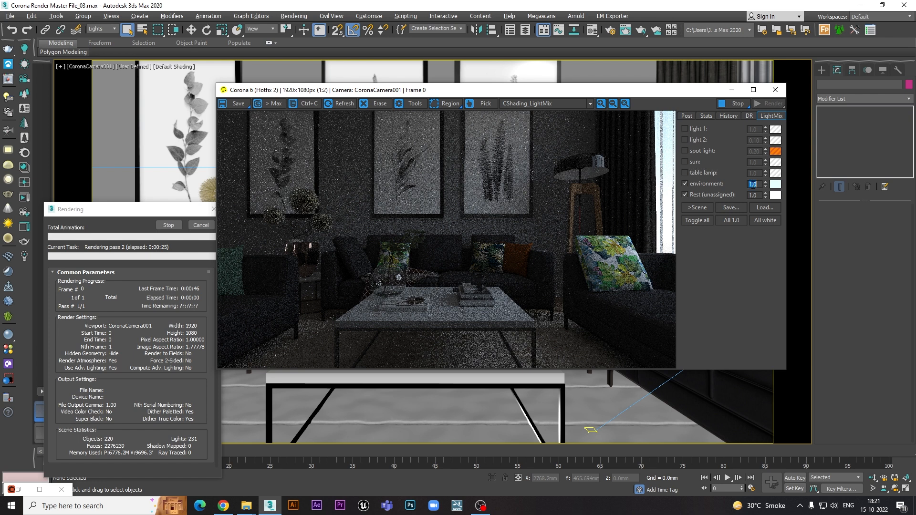
{"action": "type", "text": "2"}
{"action": "key", "text": "Return"}
{"action": "type", "text": "3"}
{"action": "key", "text": "Return"}
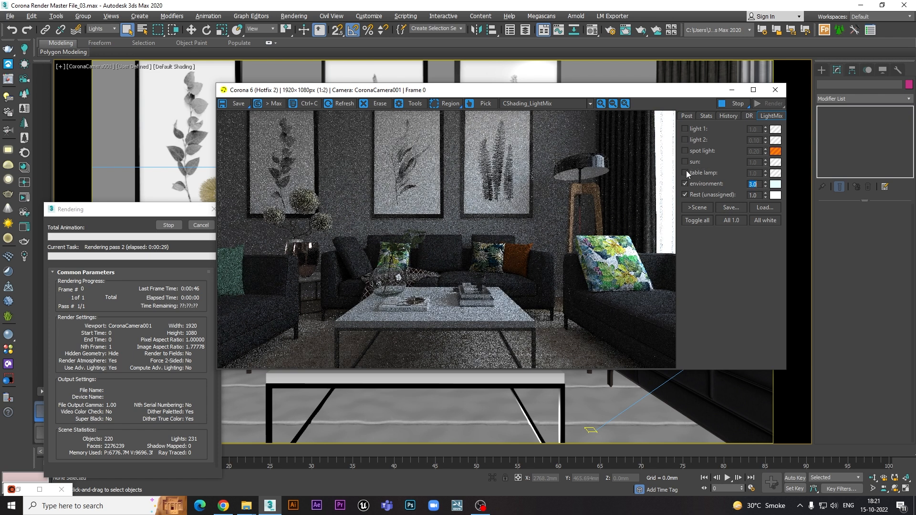
Step: Turn on the table lamp in the LightMix with a warm orange colour of about 2036 K and an intensity of 0.5
{"action": "left_click", "coordinate": [685, 172]}
{"action": "left_click", "coordinate": [775, 173]}
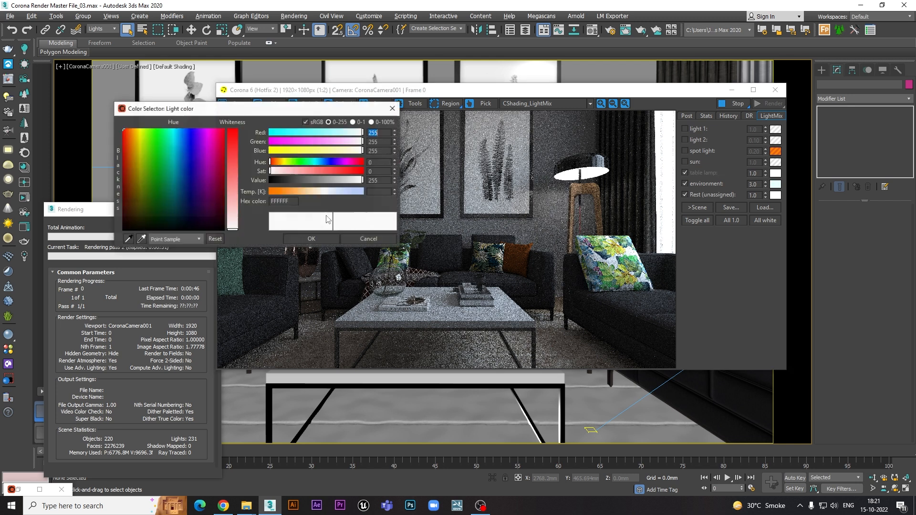
{"action": "left_click_drag", "start_coordinate": [294, 192], "coordinate": [284, 191]}
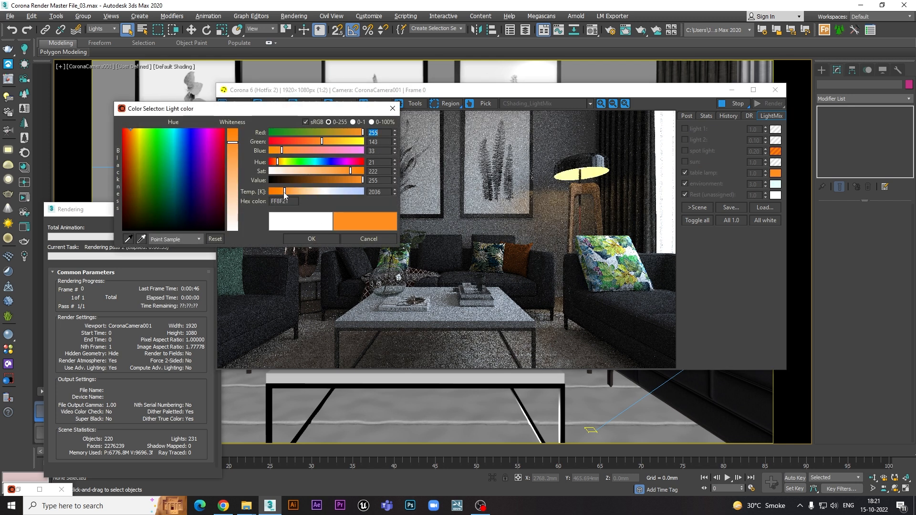
{"action": "left_click", "coordinate": [311, 239]}
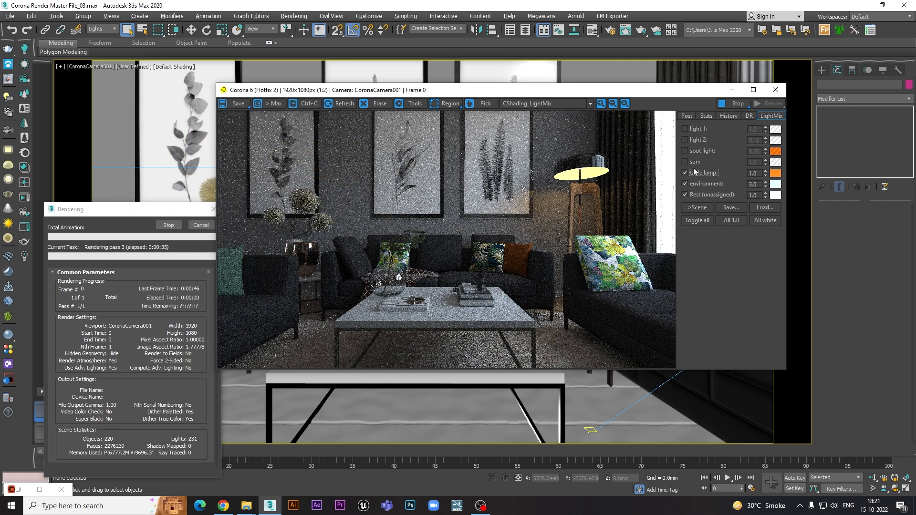
{"action": "double_click", "coordinate": [753, 174]}
{"action": "type", "text": "0.5"}
{"action": "key", "text": "Return"}
Step: Turn on the sun in the LightMix, try an intensity of 0.5 and set it to 0.3
{"action": "left_click", "coordinate": [684, 162]}
{"action": "double_click", "coordinate": [753, 162]}
{"action": "type", "text": "0.5"}
{"action": "key", "text": "Return"}
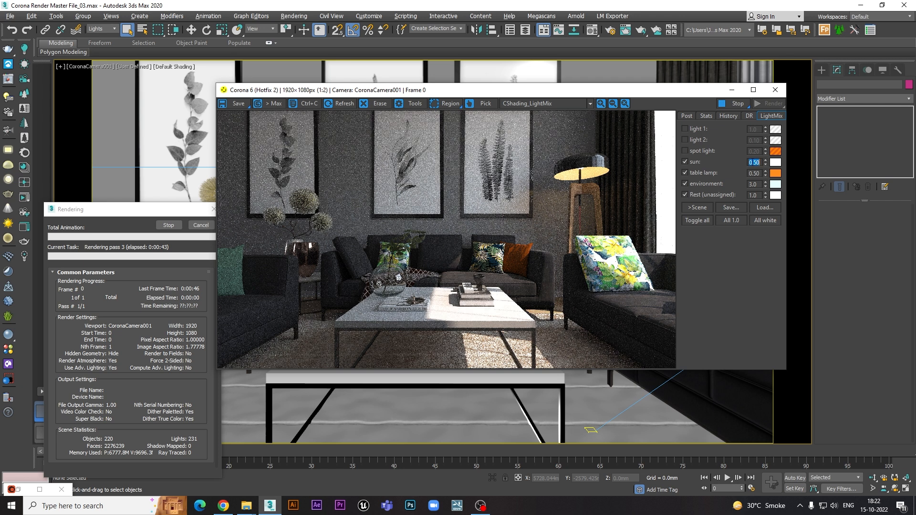
{"action": "type", "text": "0.3"}
{"action": "key", "text": "Return"}
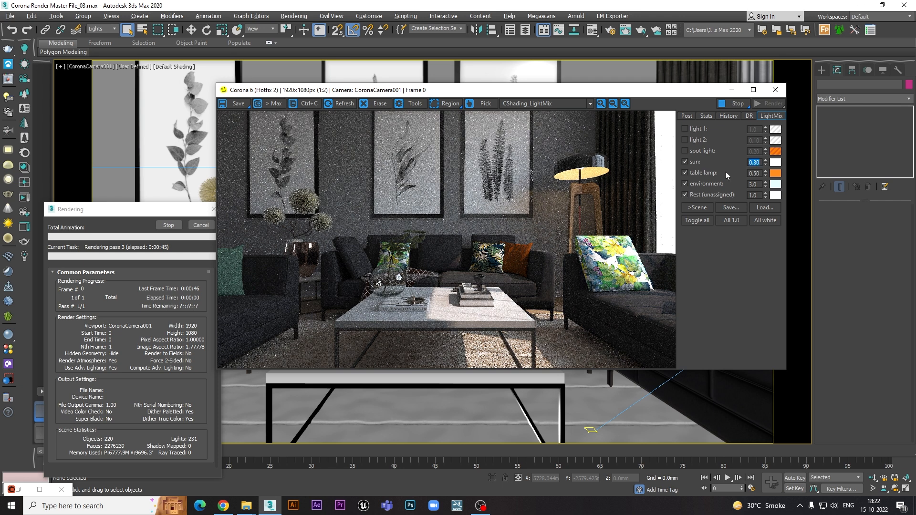
Step: Turn on the spot light in the LightMix and set its intensity to 1
{"action": "left_click", "coordinate": [685, 150]}
{"action": "double_click", "coordinate": [753, 152]}
{"action": "type", "text": "1"}
{"action": "key", "text": "Return"}
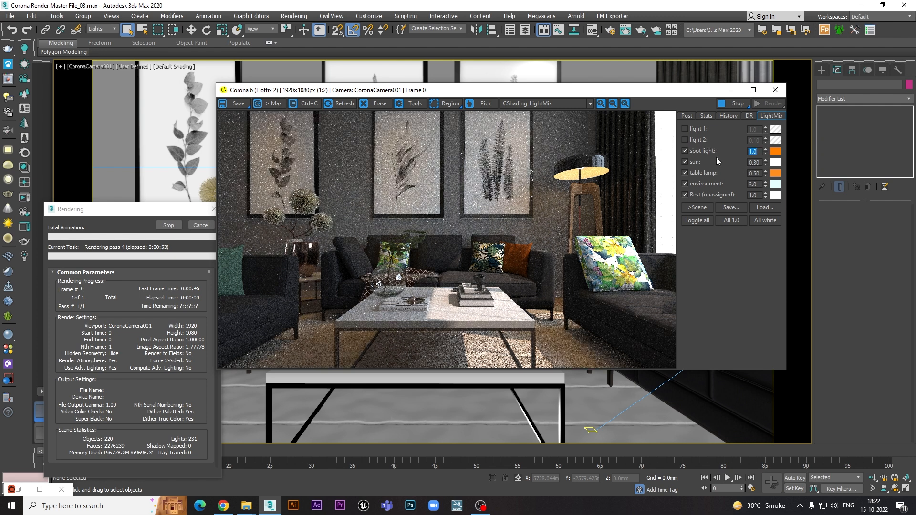
Step: Turn on light 2 in the LightMix, try an intensity of 1 and set it to 0.5
{"action": "left_click", "coordinate": [686, 141]}
{"action": "left_click", "coordinate": [683, 137]}
{"action": "left_click", "coordinate": [684, 140]}
{"action": "double_click", "coordinate": [754, 141]}
{"action": "type", "text": "1"}
{"action": "key", "text": "Return"}
{"action": "type", "text": "0.5"}
{"action": "key", "text": "Return"}
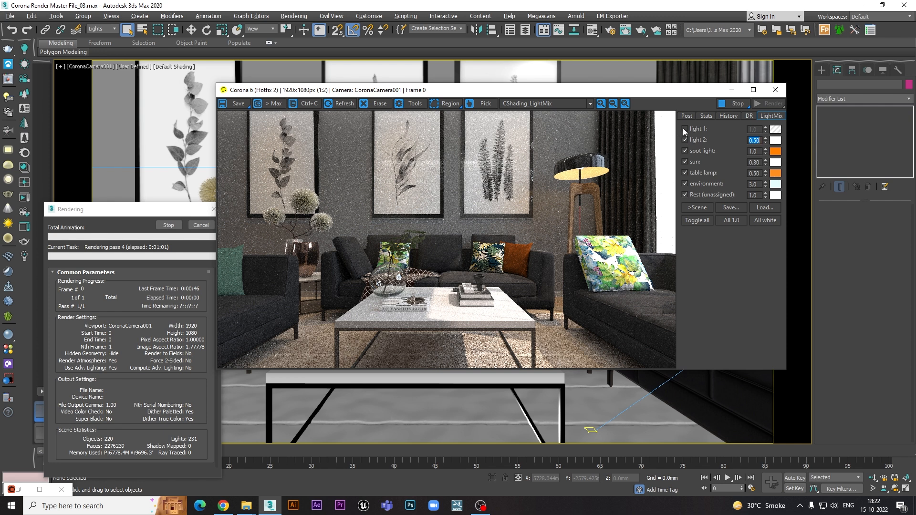
Step: Turn on light 1 in the LightMix with an intensity of 0.3 and a warm cream colour
{"action": "left_click", "coordinate": [685, 129]}
{"action": "double_click", "coordinate": [753, 129]}
{"action": "type", "text": "0.3"}
{"action": "key", "text": "Return"}
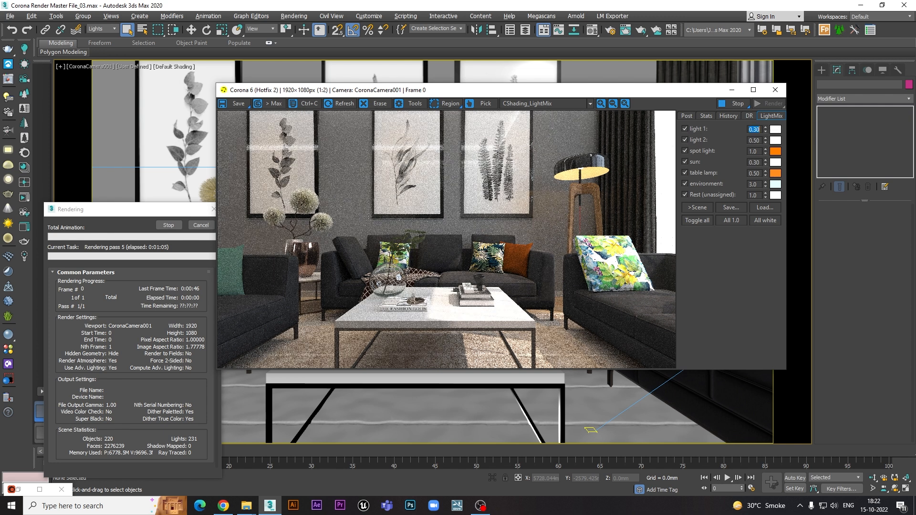
{"action": "left_click", "coordinate": [775, 129]}
{"action": "left_click_drag", "start_coordinate": [340, 192], "coordinate": [314, 191]}
{"action": "left_click", "coordinate": [312, 237]}
{"action": "scroll", "coordinate": [512, 213], "scroll_direction": "down", "scroll_amount": 1}
{"action": "scroll", "coordinate": [506, 213], "scroll_direction": "up", "scroll_amount": 1}
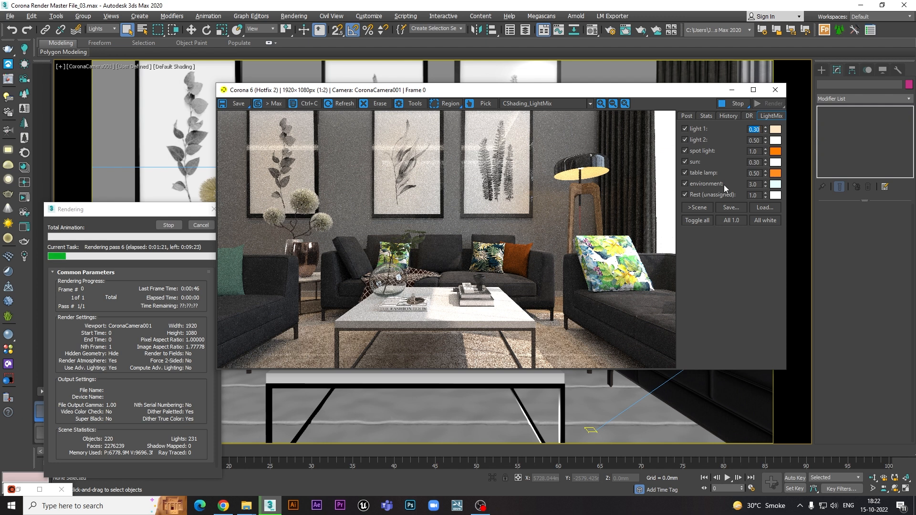
Step: Stop the render, review the Corona scene settings, and close the frame buffer and the render setup
{"action": "left_click", "coordinate": [168, 225]}
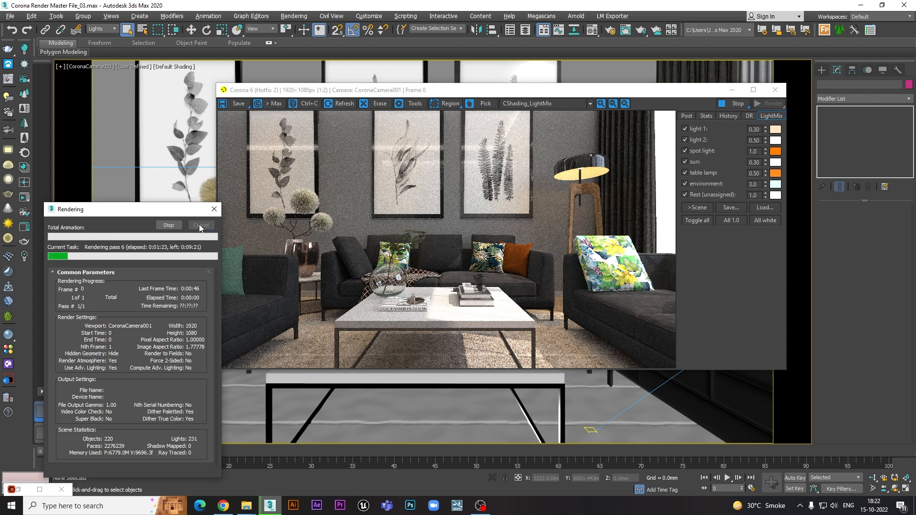
{"action": "left_click", "coordinate": [609, 30]}
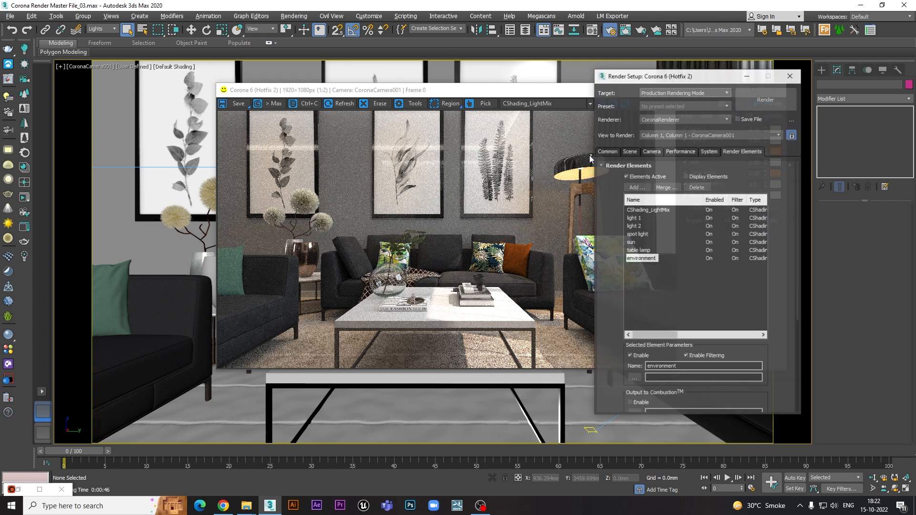
{"action": "left_click", "coordinate": [630, 151]}
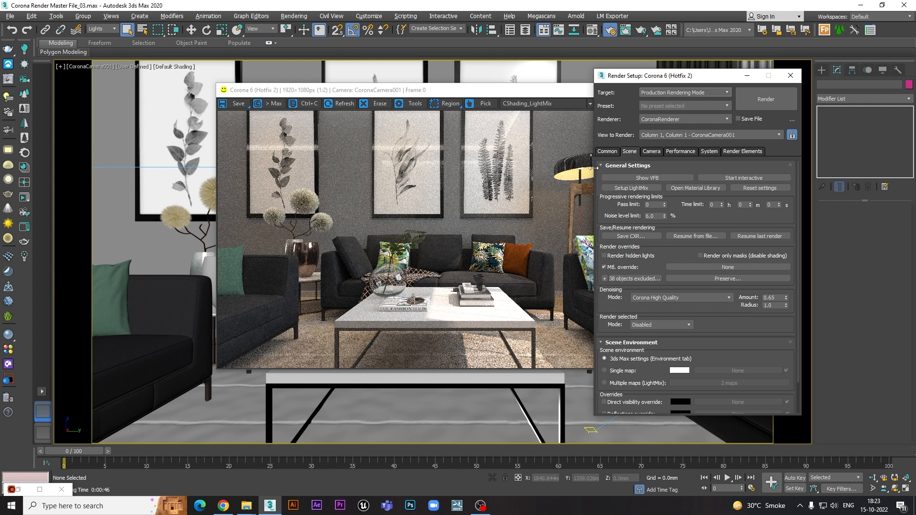
{"action": "left_click", "coordinate": [542, 89]}
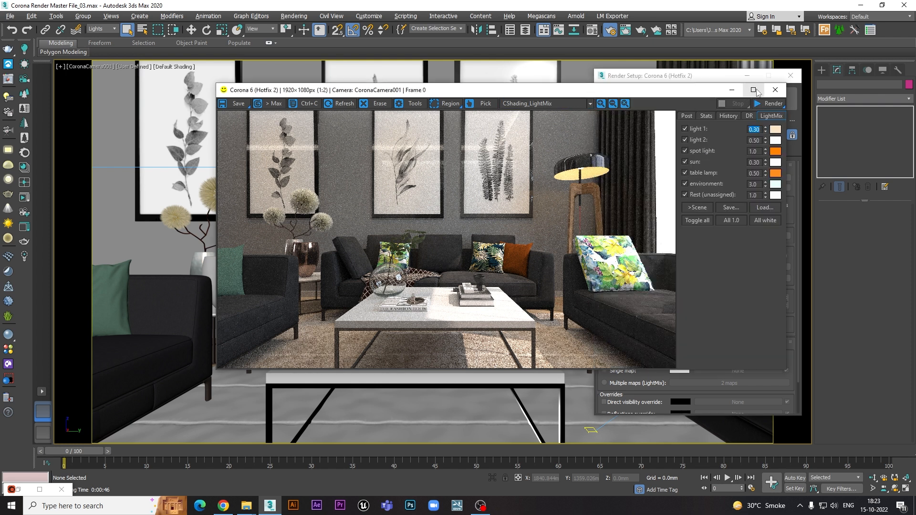
{"action": "left_click", "coordinate": [775, 90]}
{"action": "left_click", "coordinate": [790, 75]}
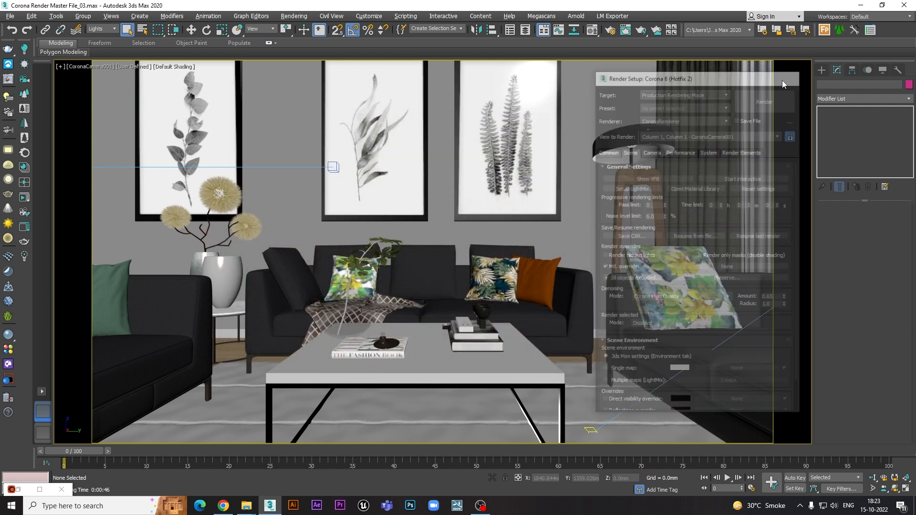